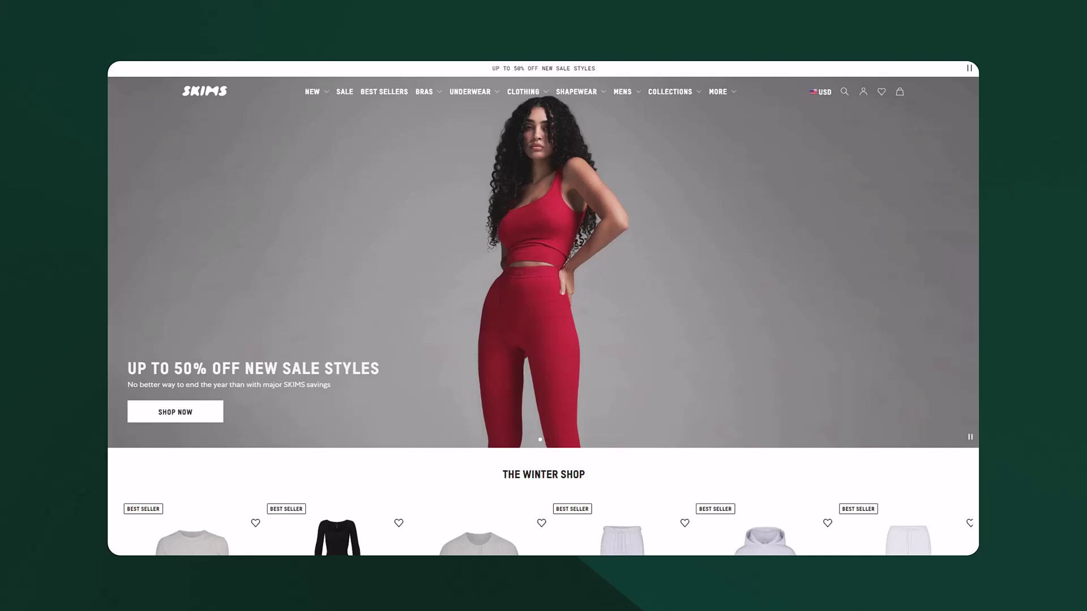
Examine the SKIMS home page's hero banner, product carousels and collection images as the design reference.
scroll(543, 317, down, 5)
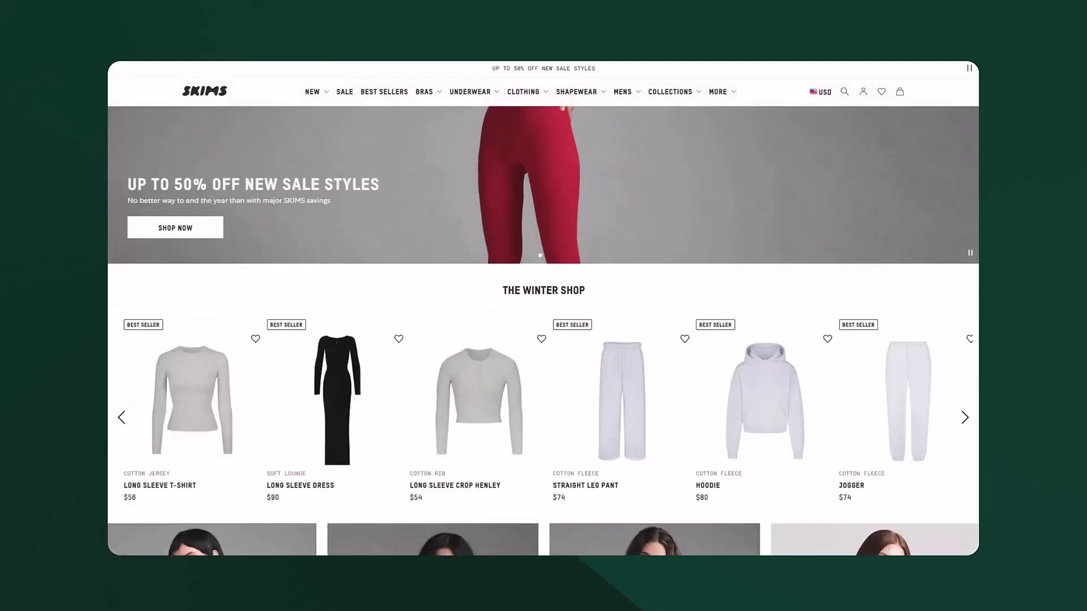
scroll(543, 329, down, 5)
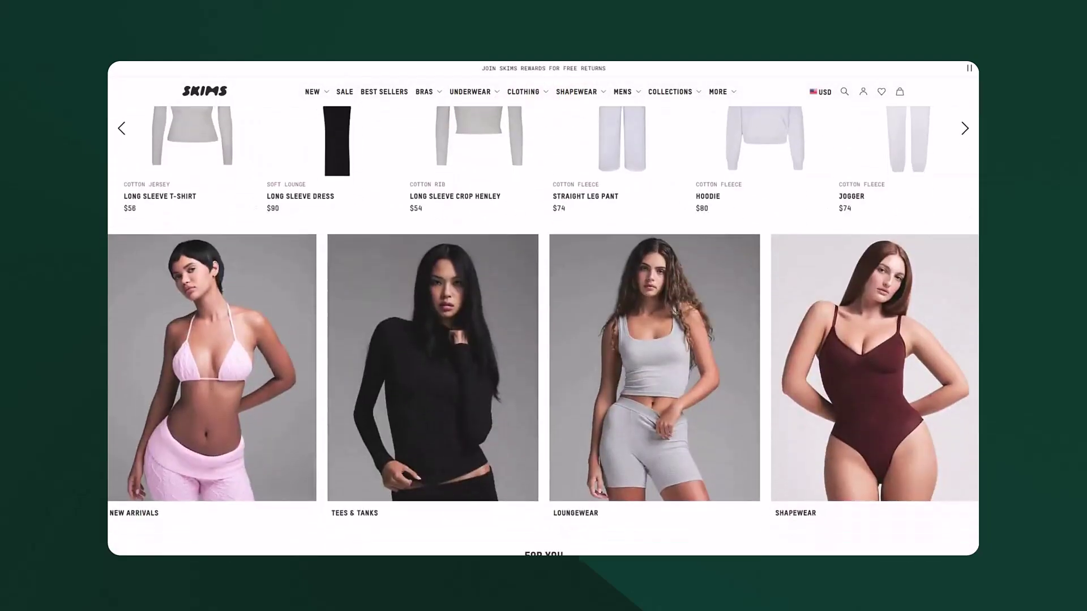
scroll(544, 328, down, 6)
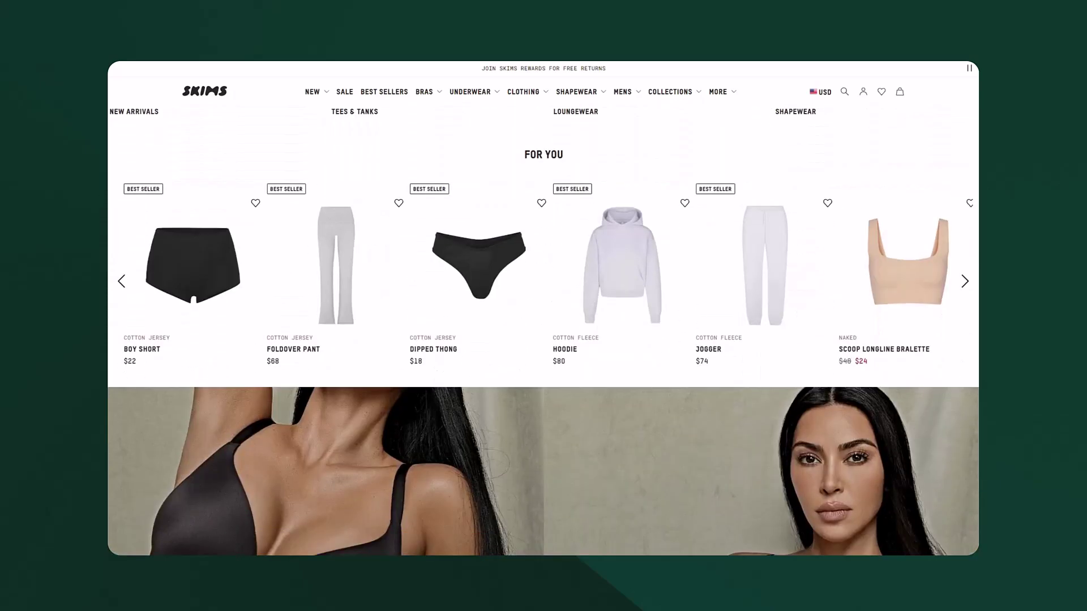
scroll(544, 328, down, 10)
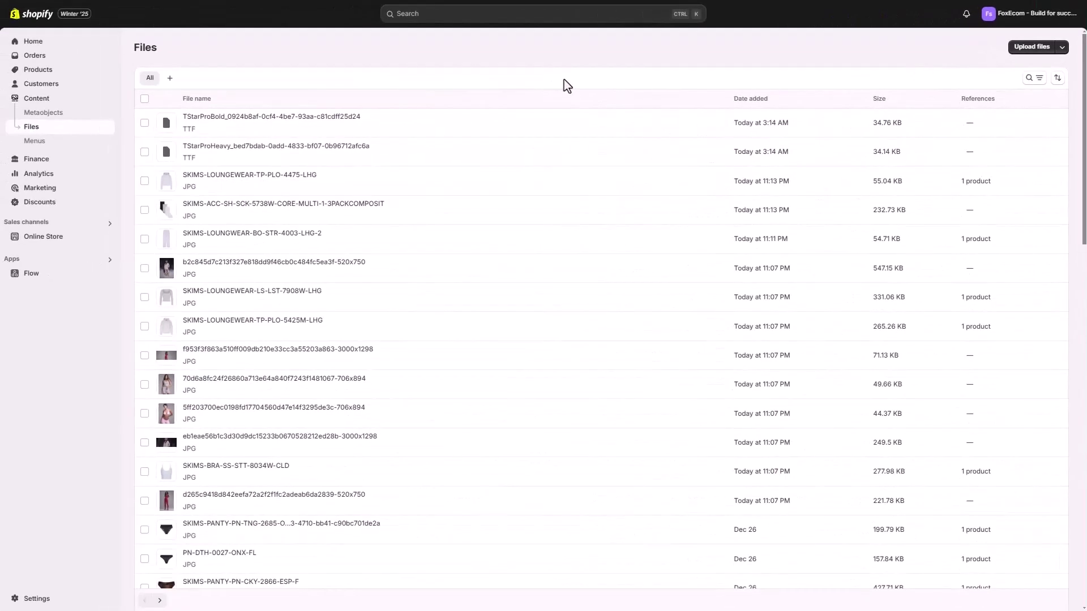
mouse_move(387, 118)
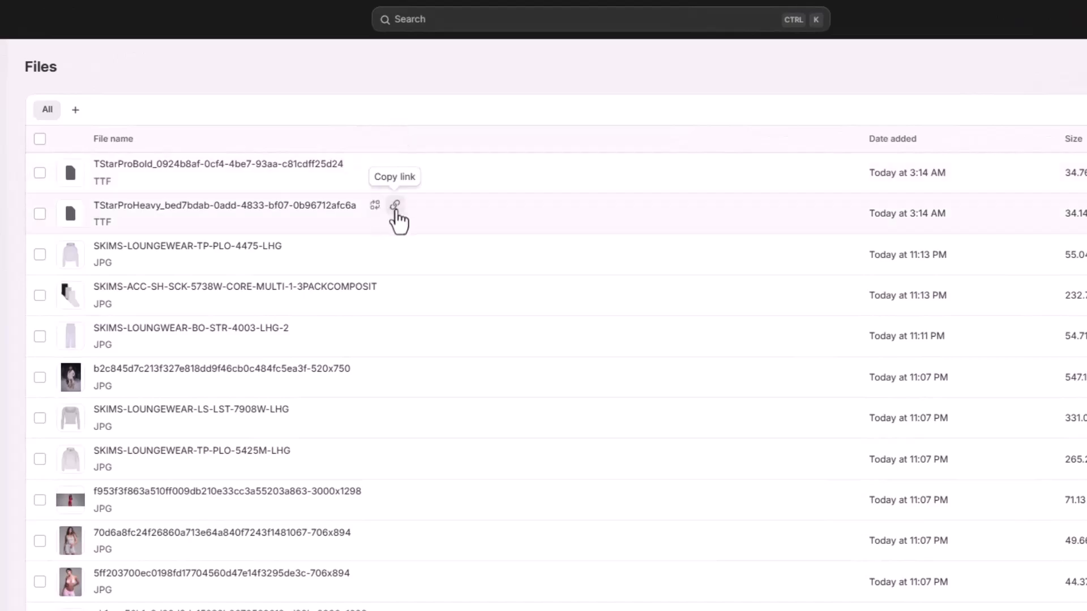
click(395, 206)
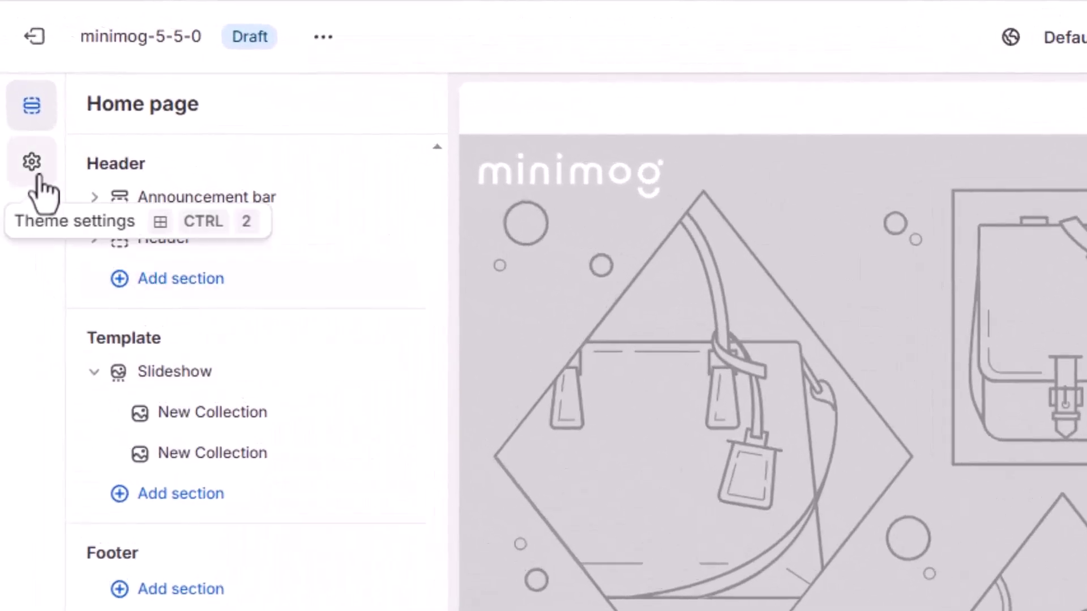
click(33, 163)
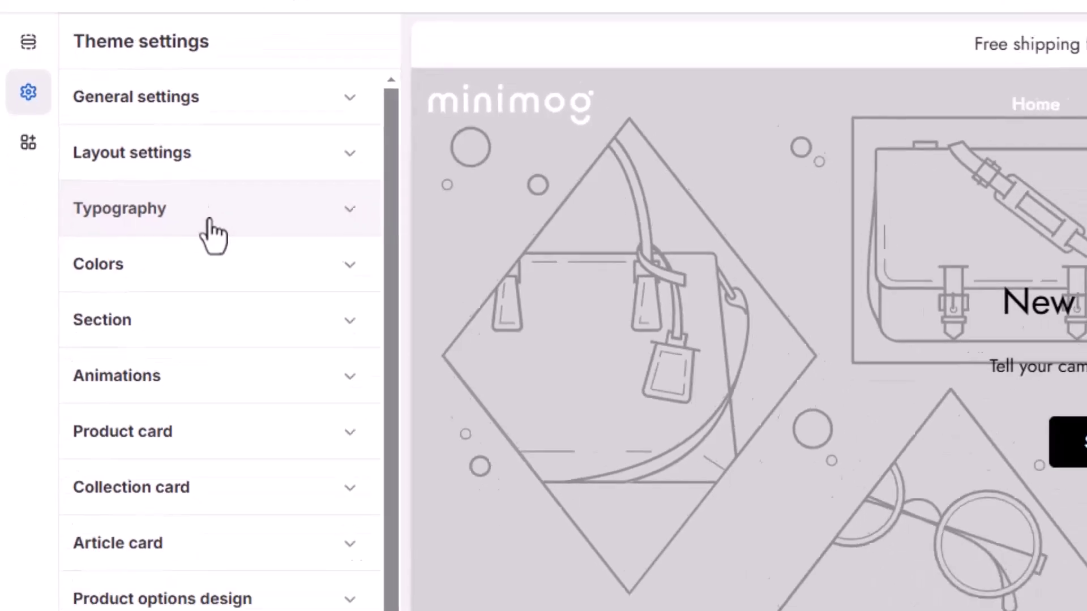
click(229, 299)
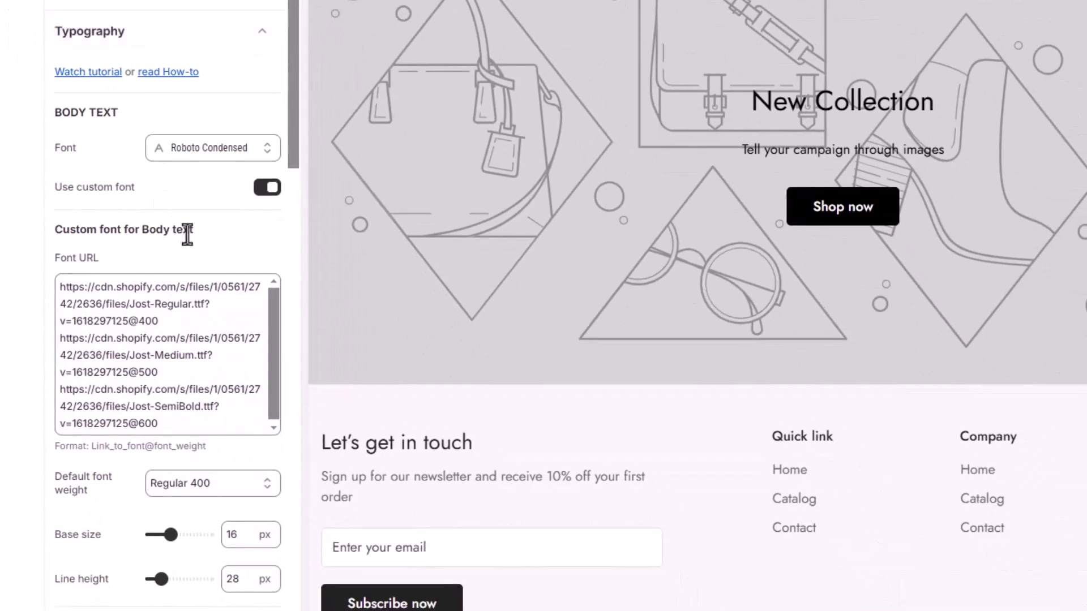
scroll(196, 232, down, 8)
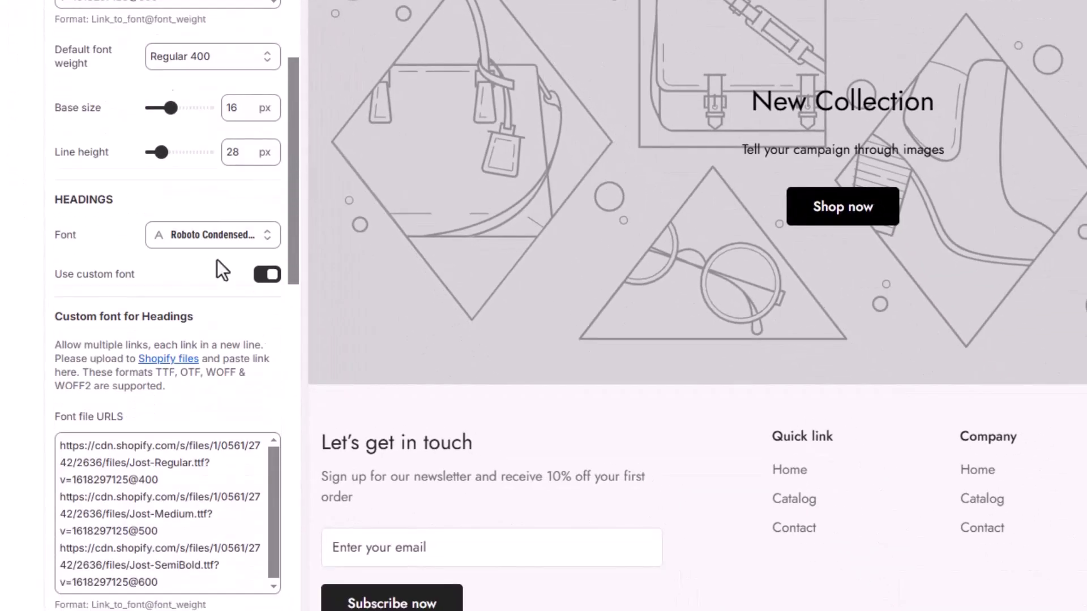
scroll(222, 271, down, 2)
drag(58, 359, 252, 515)
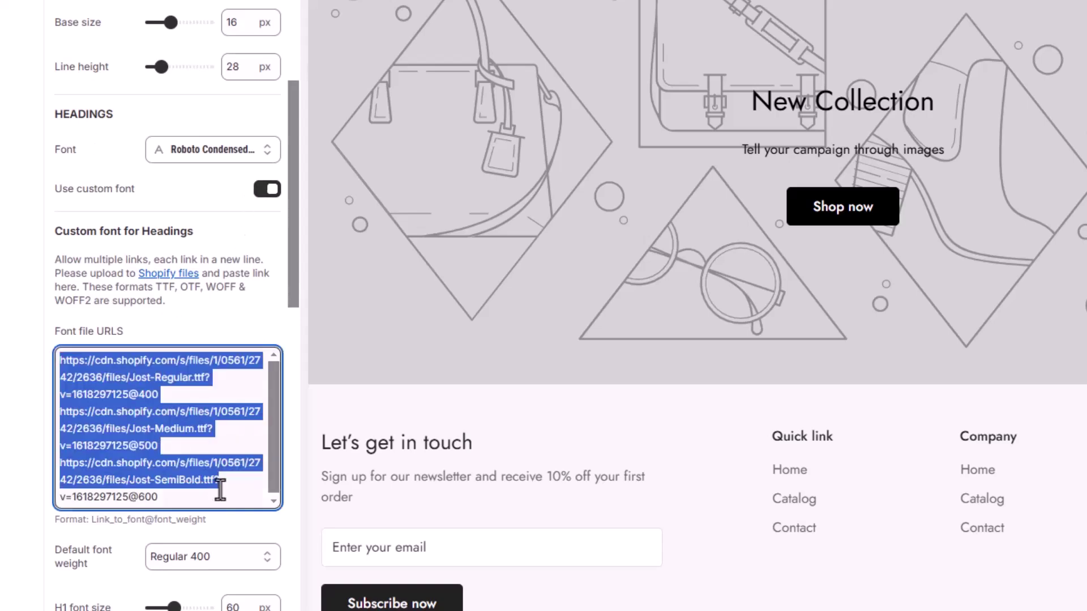
key(ctrl+v)
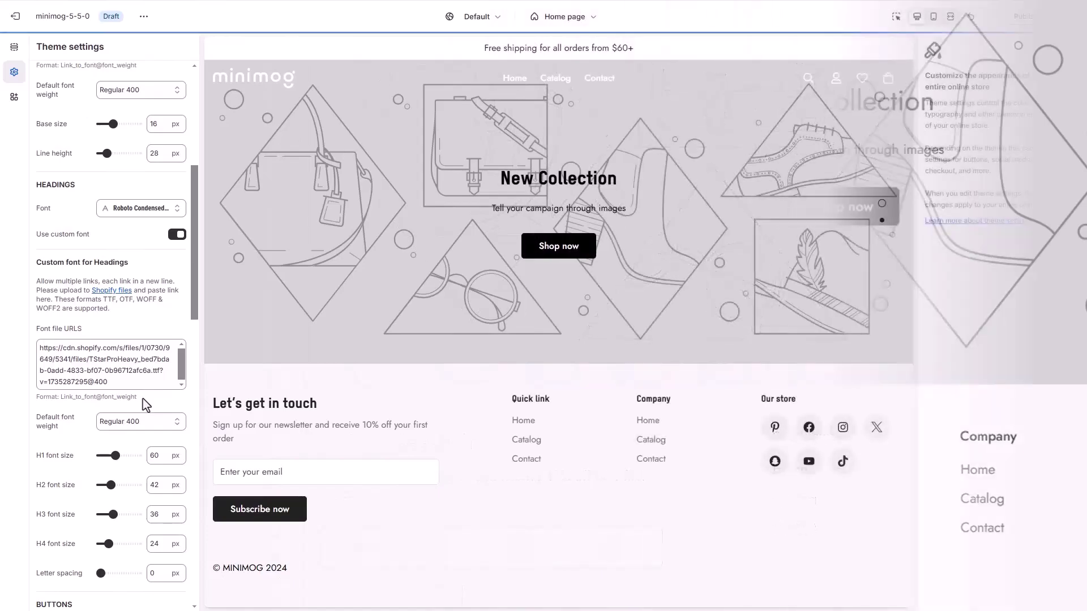
scroll(146, 405, up, 5)
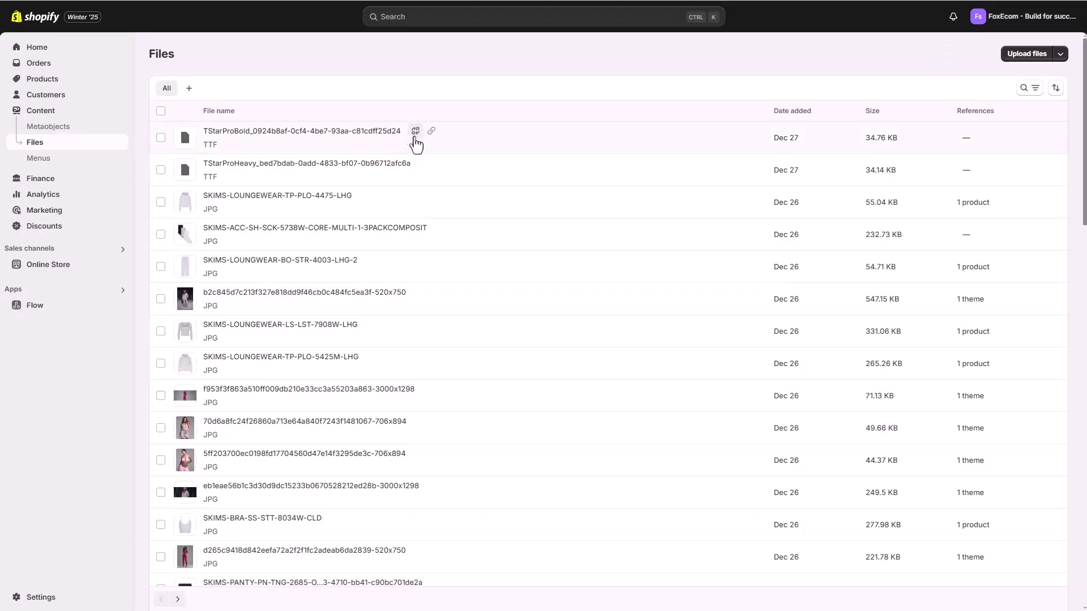
click(431, 132)
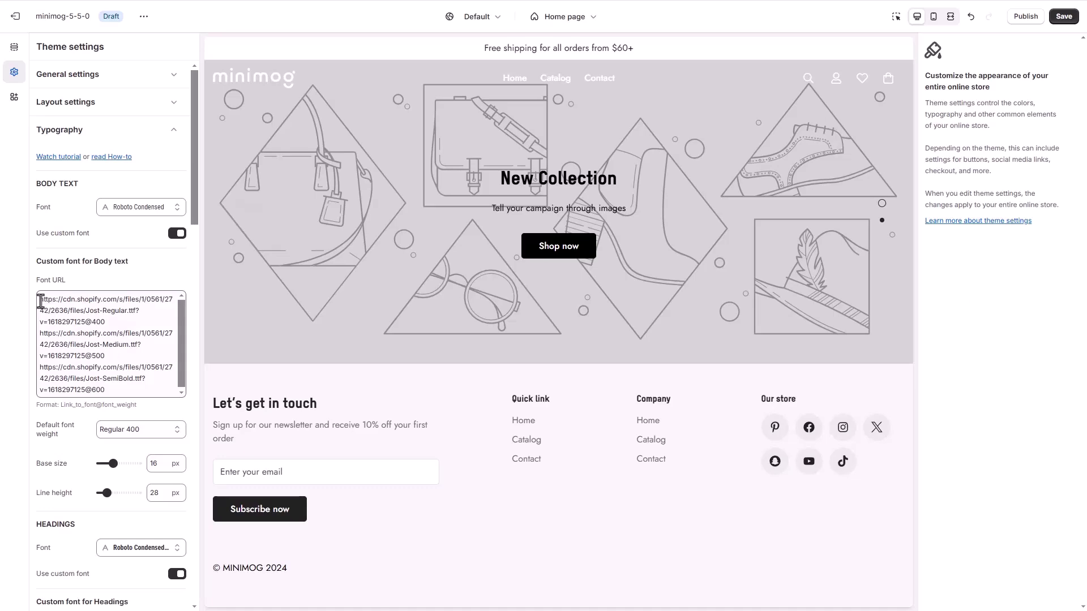
drag(41, 302, 165, 394)
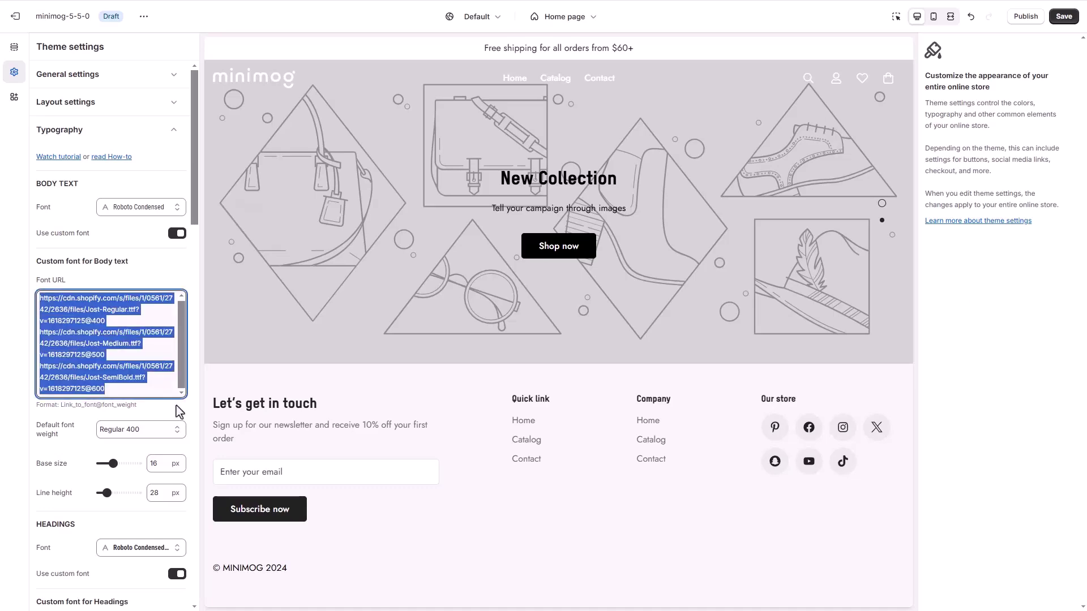
key(ctrl+v)
text(@400)
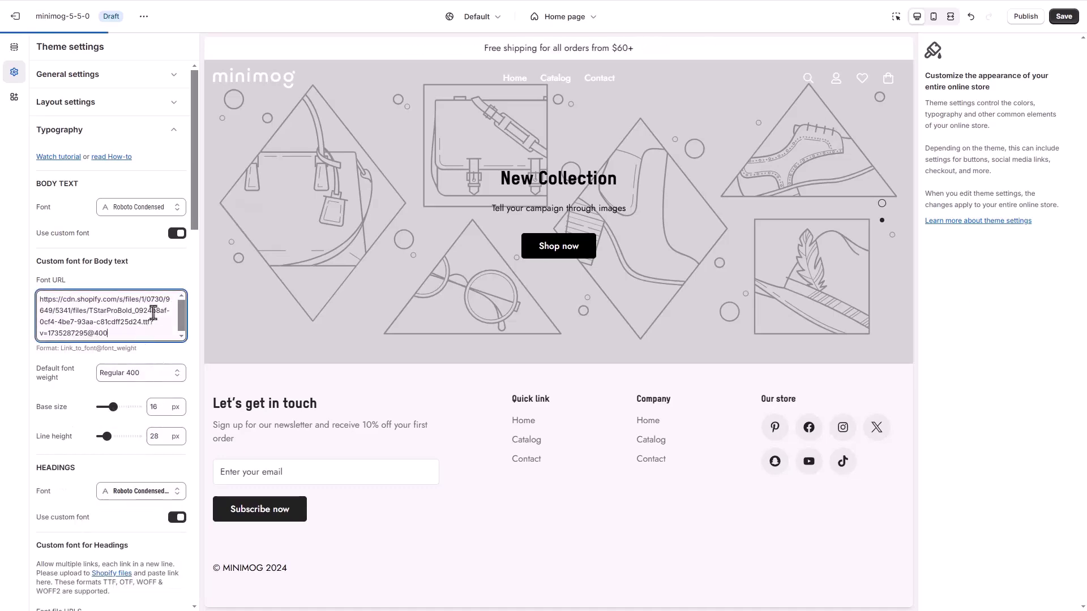
click(189, 240)
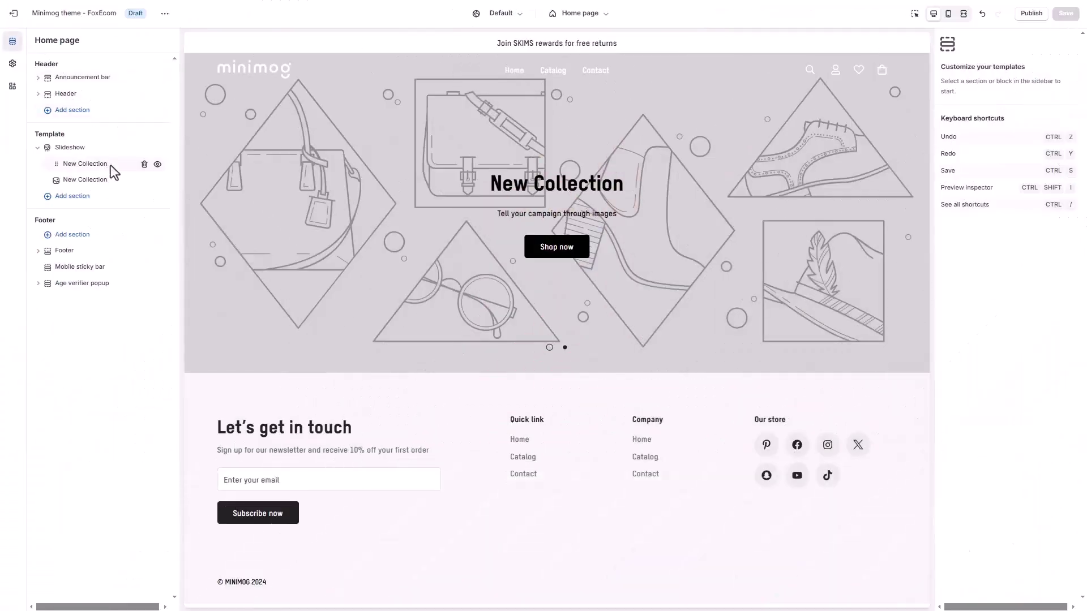
Set the first New Collection slide's desktop image to the wide red-outfit photo f953f3f863a510ff009db210e33cc3a55203a863-3000x1298.
click(110, 165)
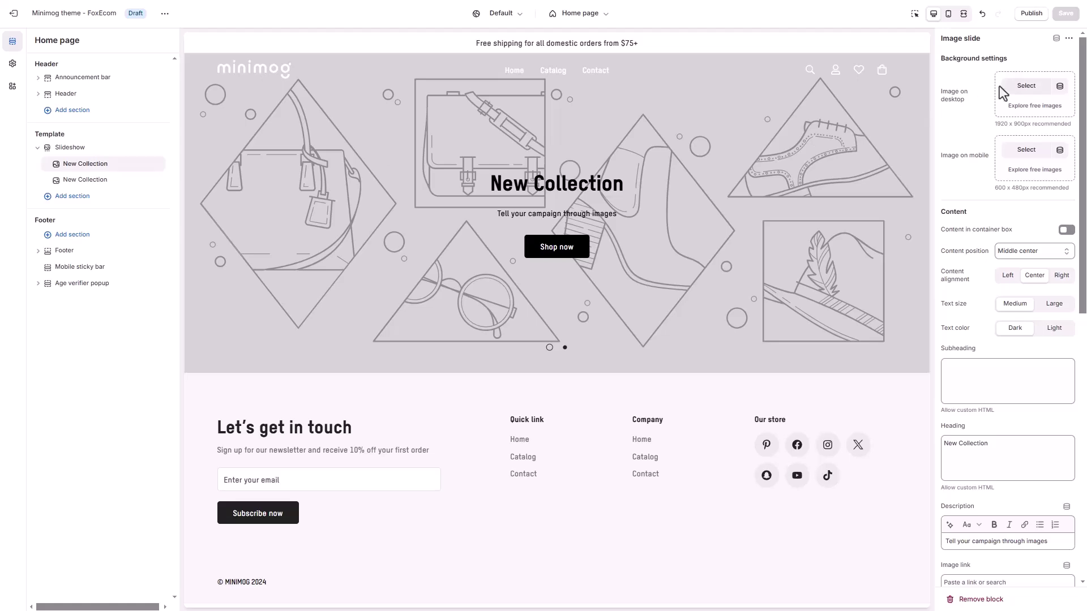
click(1025, 86)
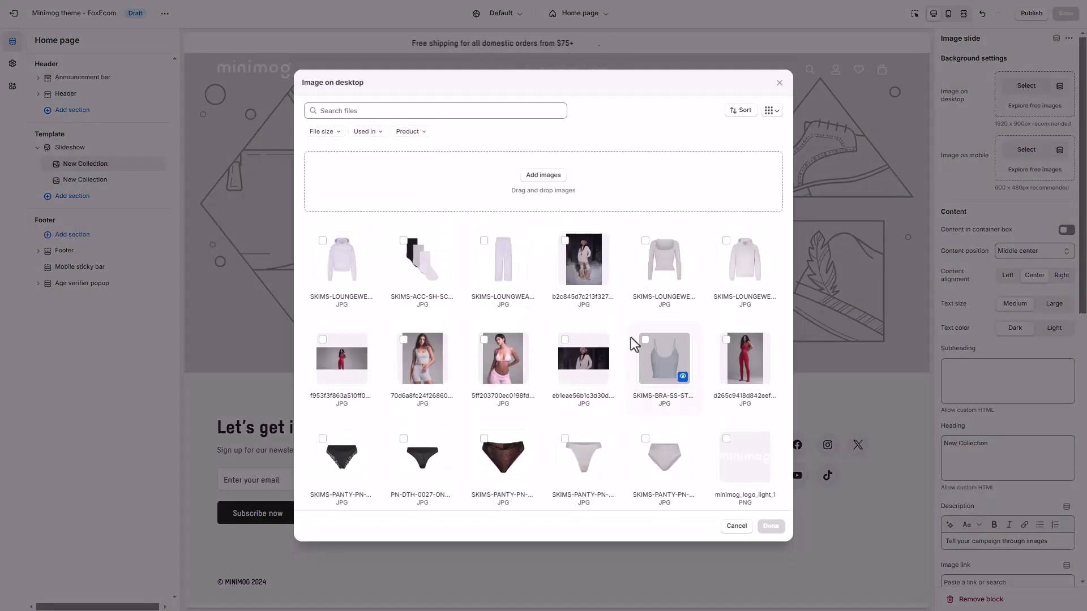
click(343, 357)
click(771, 526)
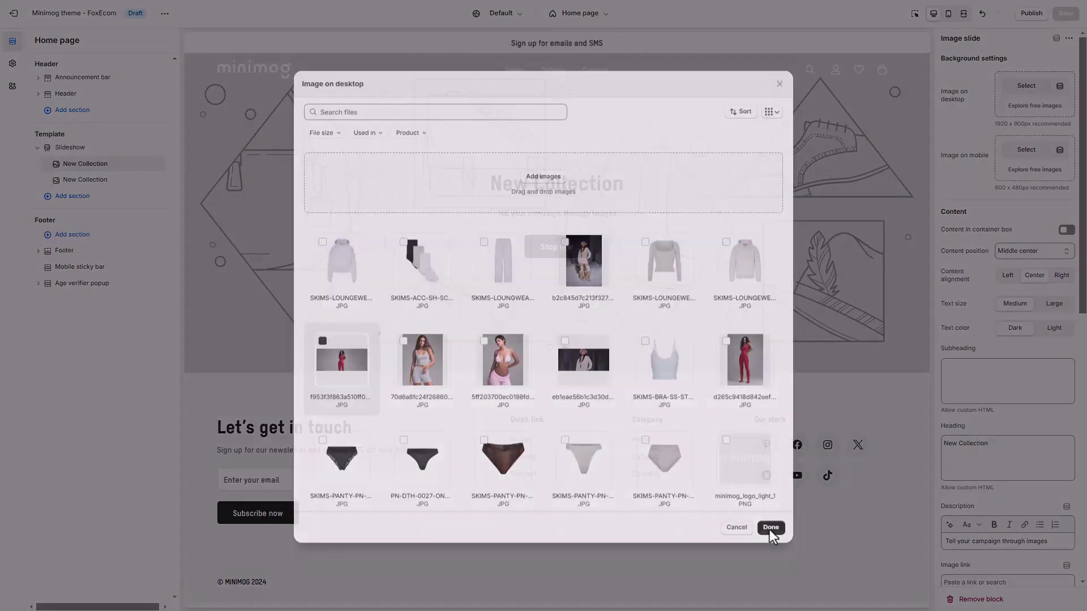
Set the slide's mobile image to the red-outfit portrait d265c9418d842eefa72a2f2f1fc2adeab6da2839-520x750 and check it in the mobile preview.
click(1024, 149)
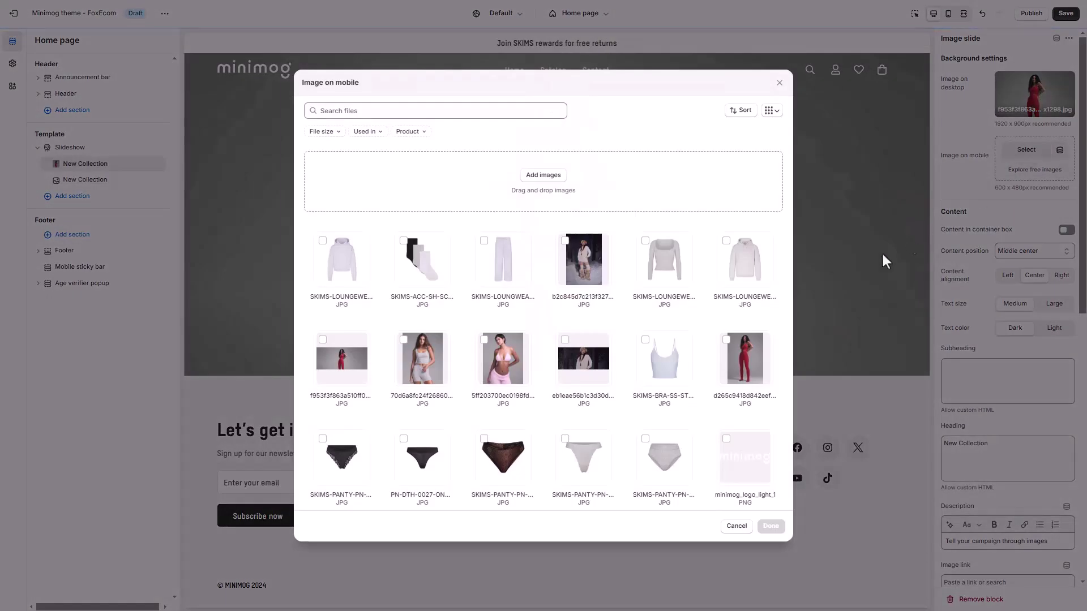
click(753, 348)
click(769, 526)
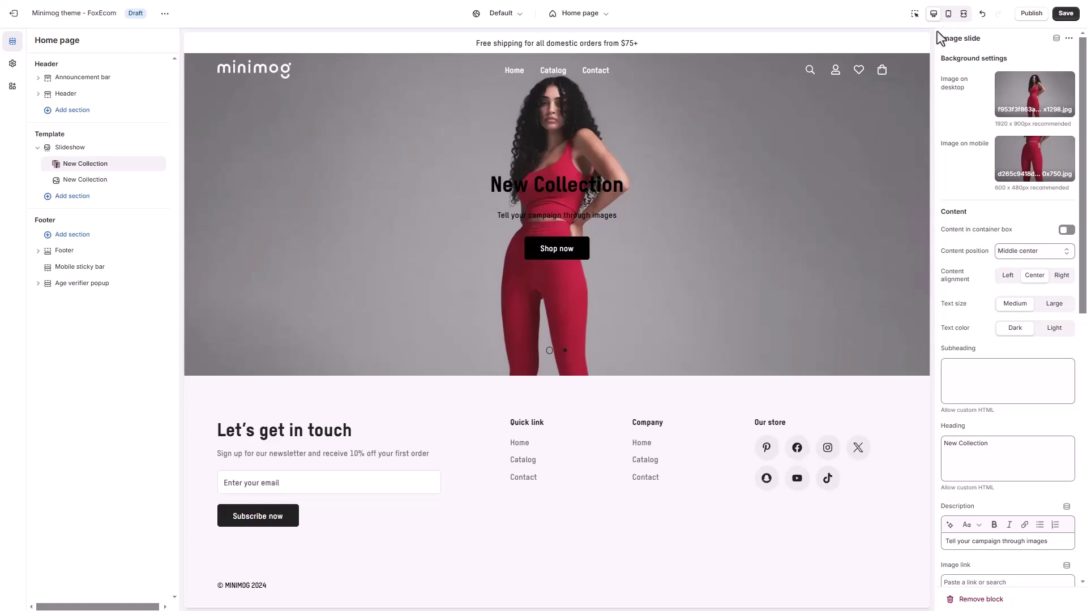
click(949, 14)
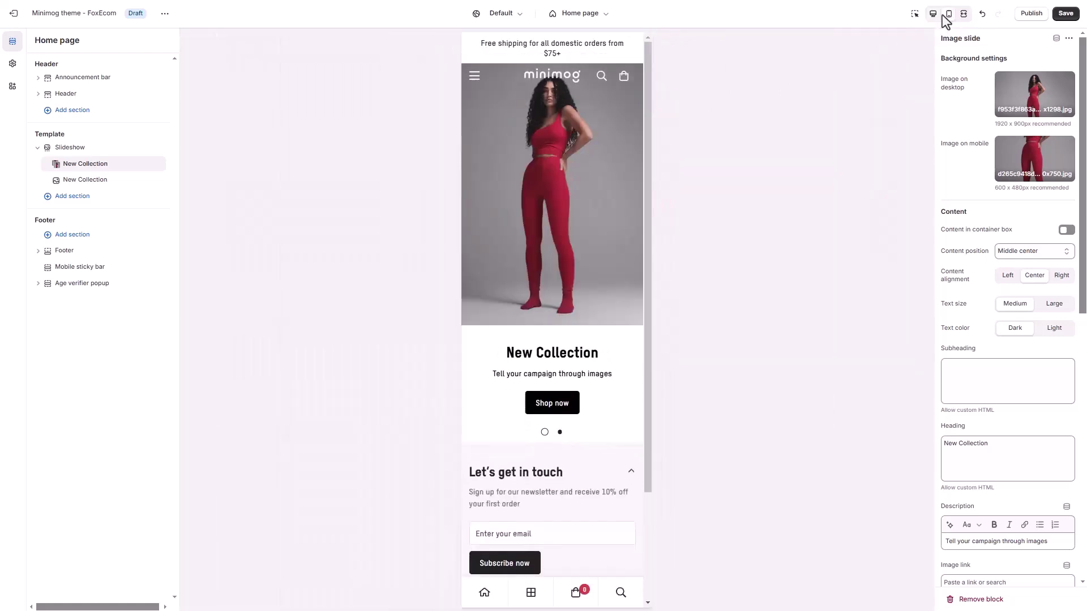
click(933, 14)
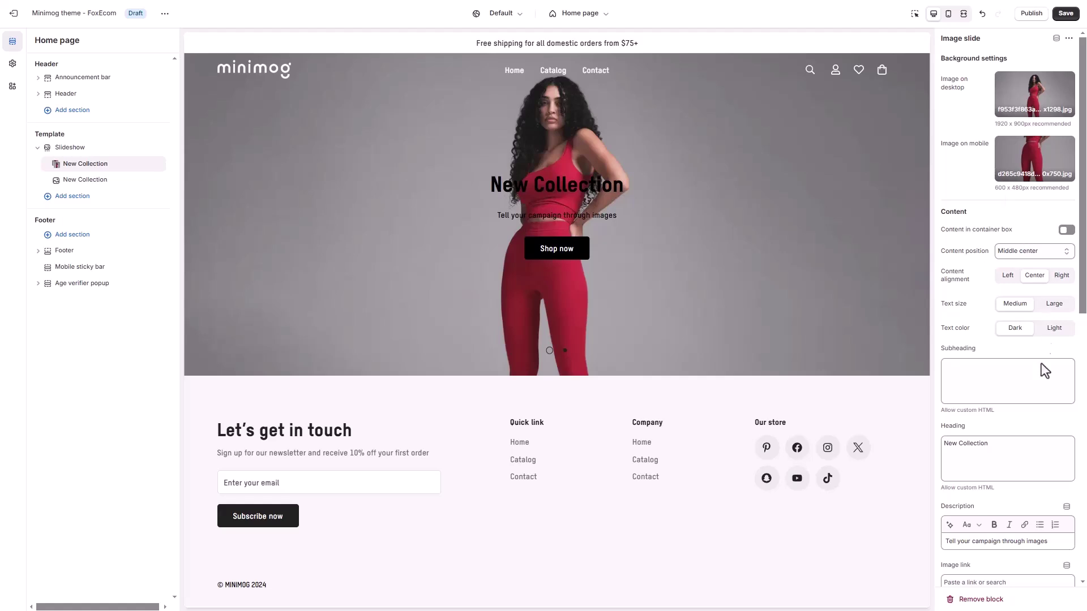
Set the slide's heading to "UP TO 50% OFF NEW SALE STYLES" and description to "No better way to end the year than with major SKIMS savings".
click(990, 443)
drag(999, 442, 943, 449)
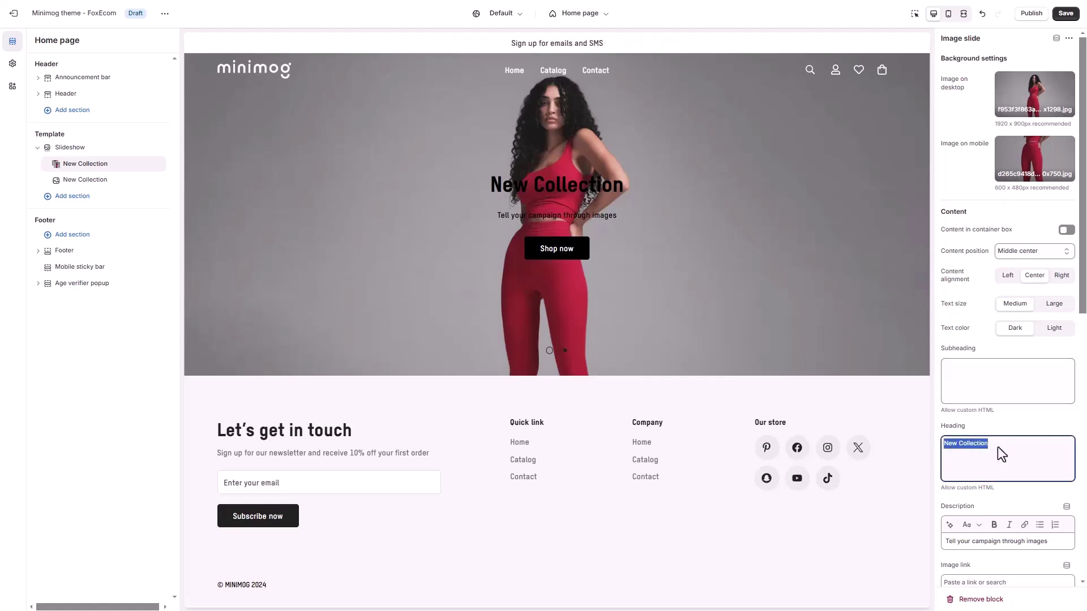
text(UP TO 50)
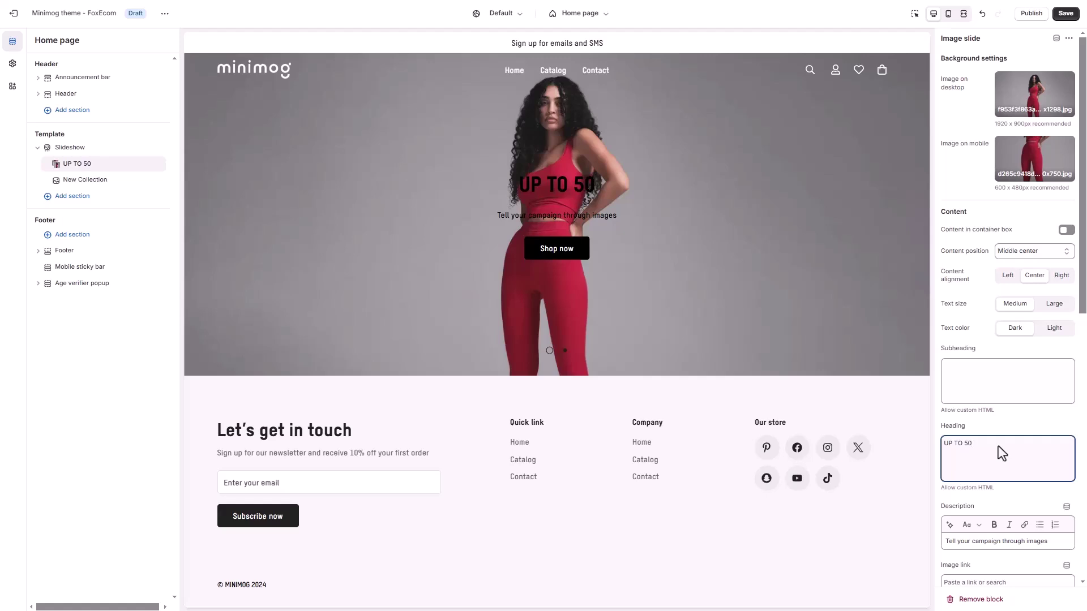
text(% OFF NEW)
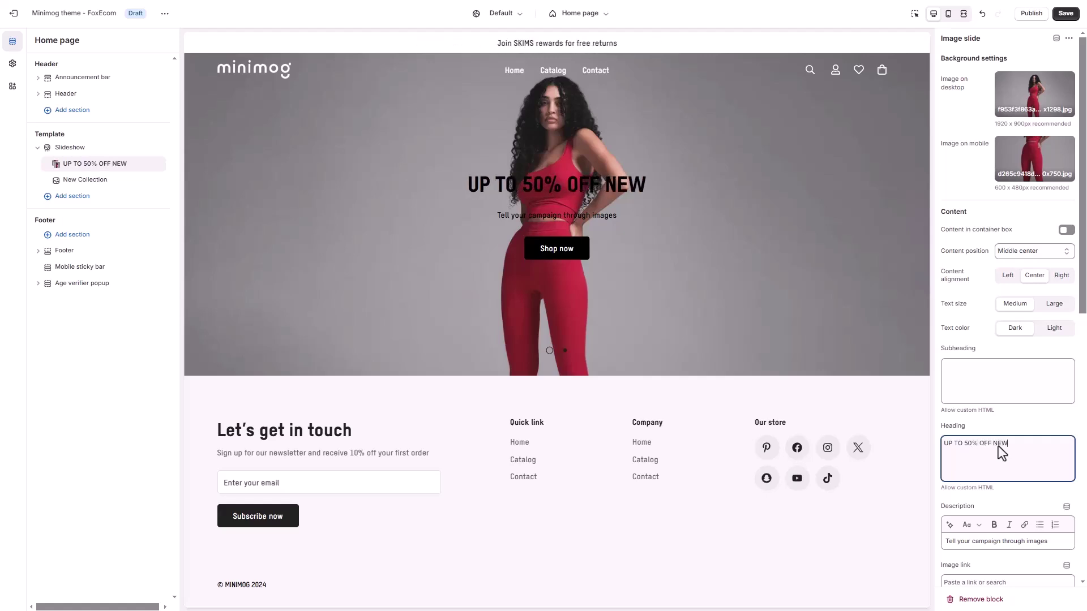
text( SALE STY)
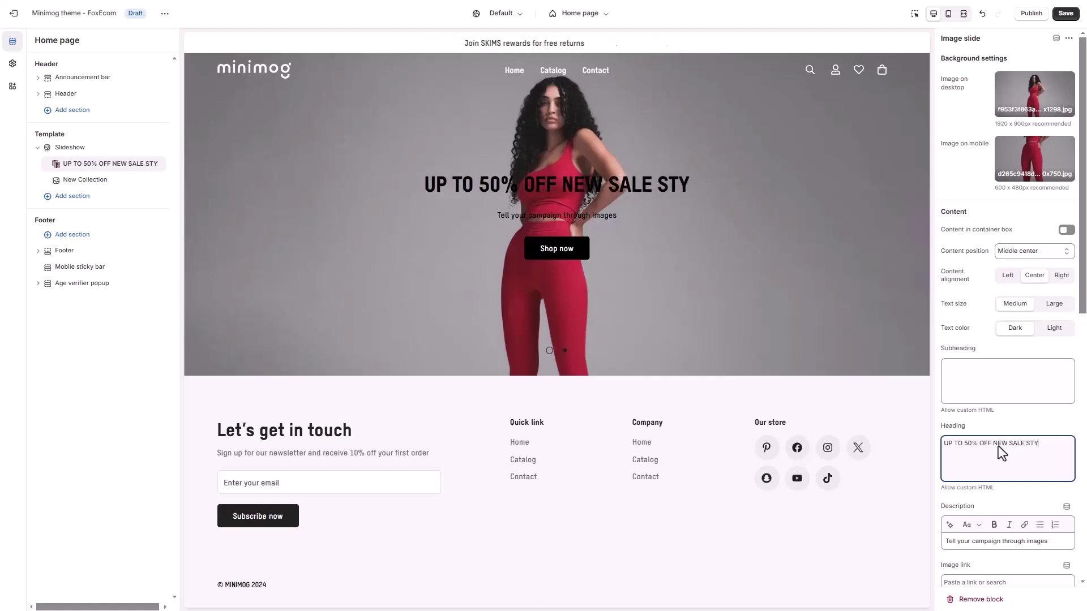
text(LES)
drag(1047, 541, 945, 542)
text(No better way to end the year than with major SKIMS savings)
Change the slide's first button label to "SHOP NOW" and its style to White button.
scroll(974, 474, down, 3)
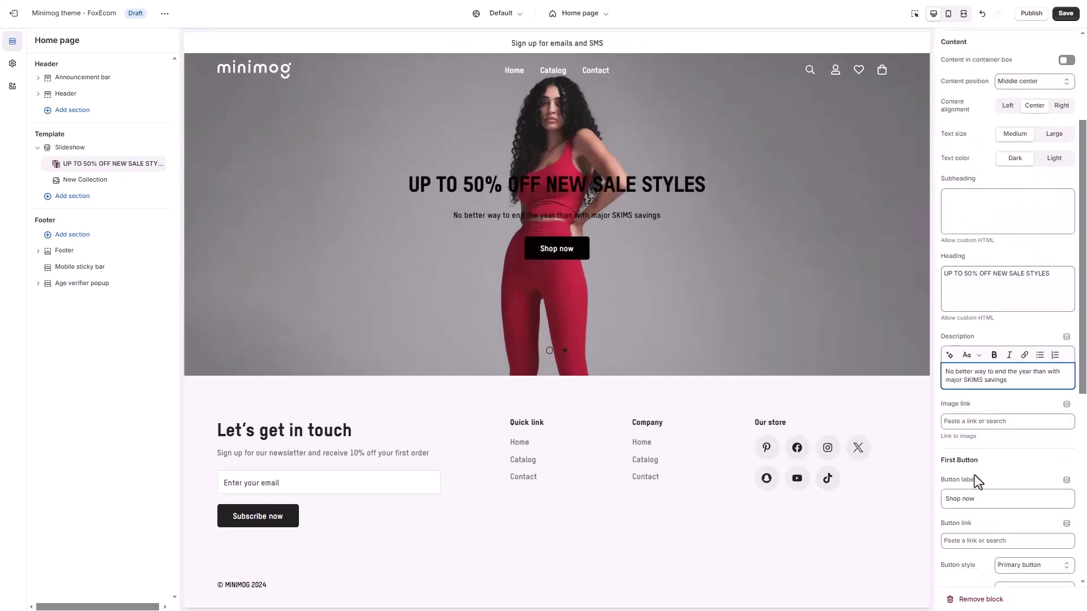
drag(980, 501, 944, 500)
text(S)
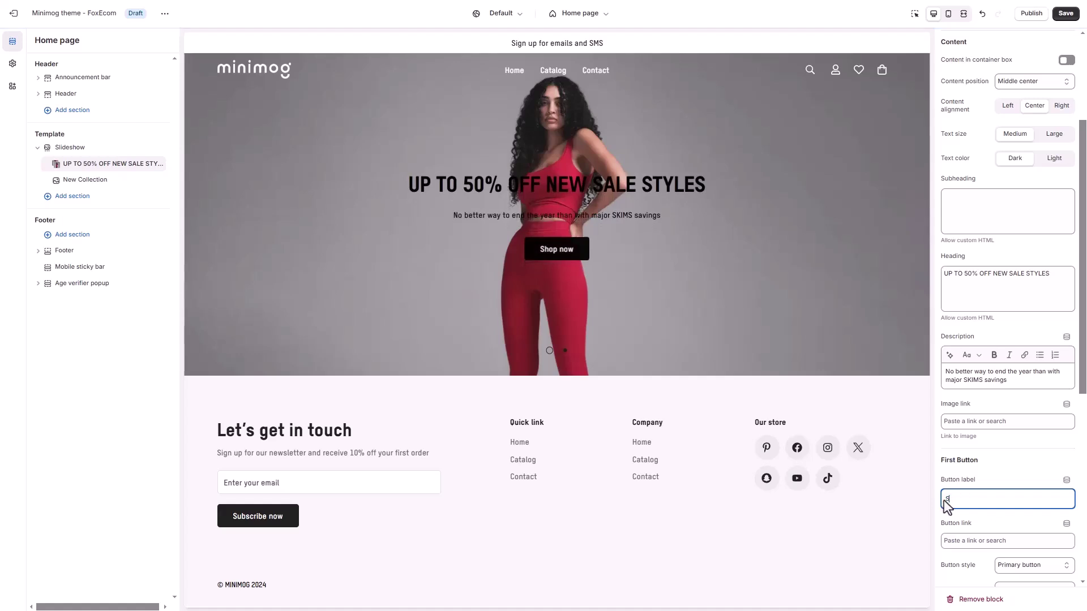
text(HOP NOW)
click(979, 519)
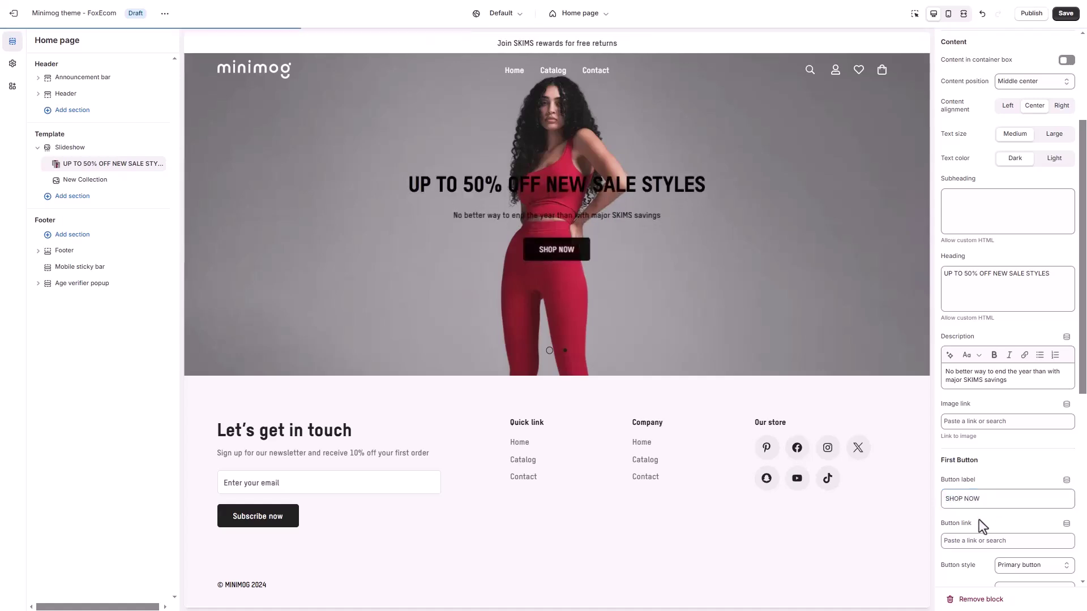
scroll(980, 518, down, 1)
click(1035, 509)
click(1037, 549)
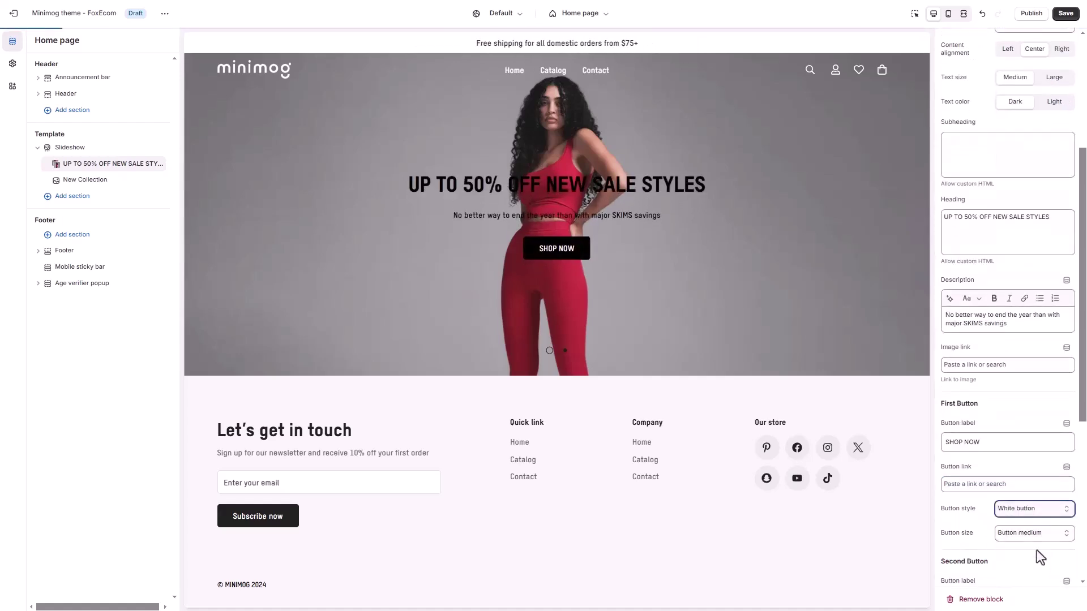
Place the slide's content in a container box and set the content position to Bottom left.
scroll(1037, 549, down, 4)
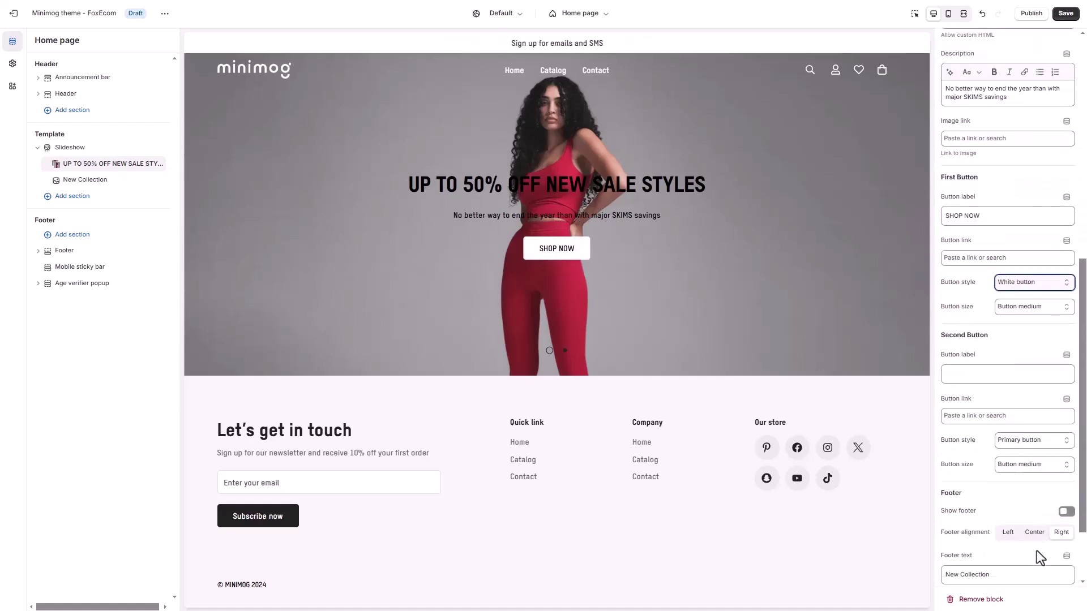
scroll(1038, 552, up, 8)
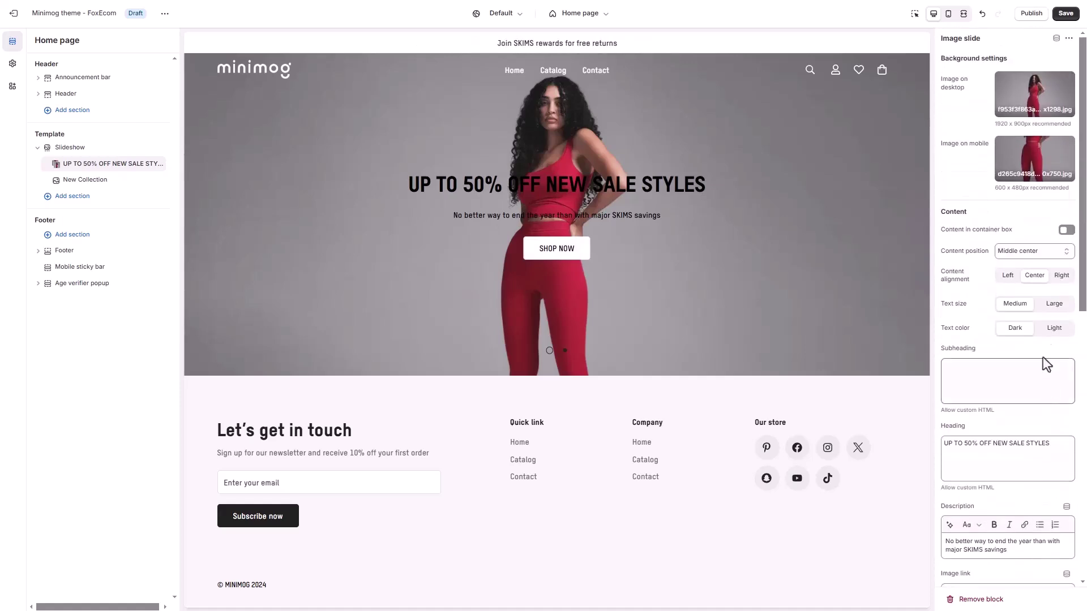
click(1067, 230)
click(1037, 251)
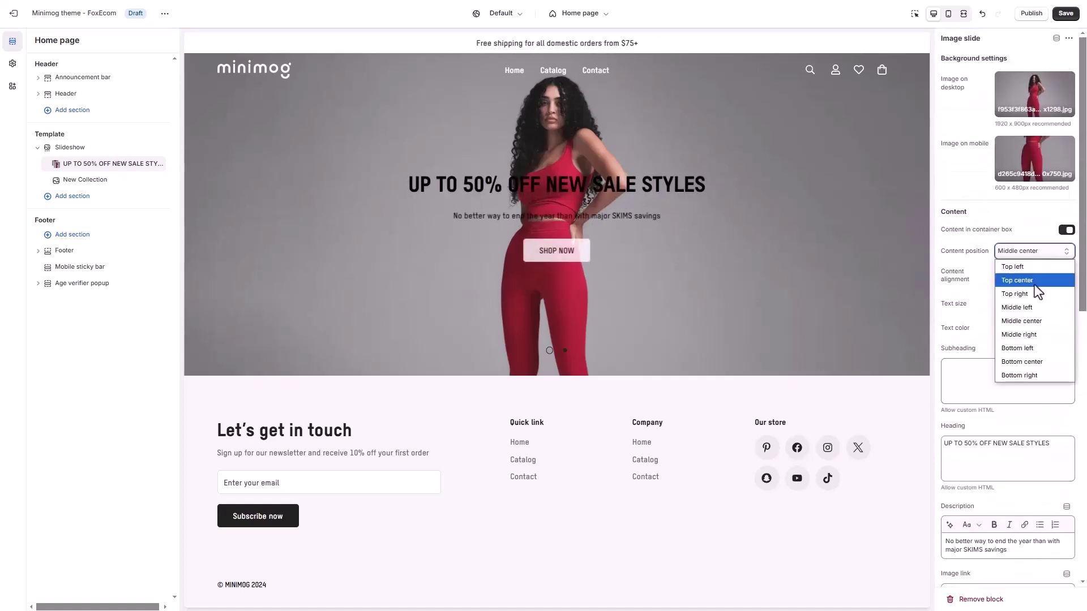
click(1037, 347)
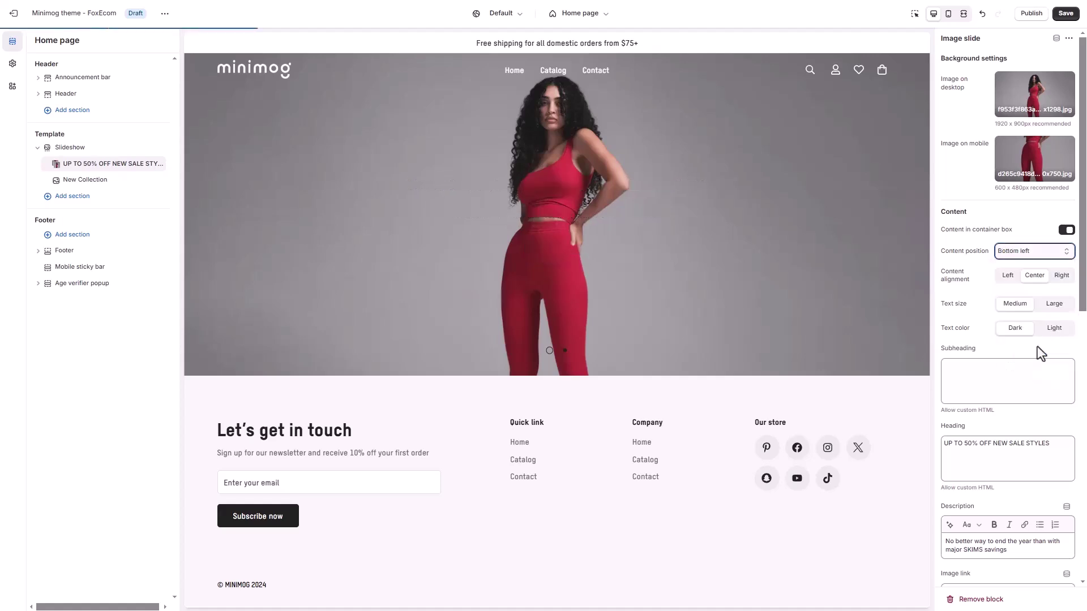
Left-align the content of the "UP TO 50% OFF NEW SALE STYLES" slide and turn off its container box.
click(1008, 276)
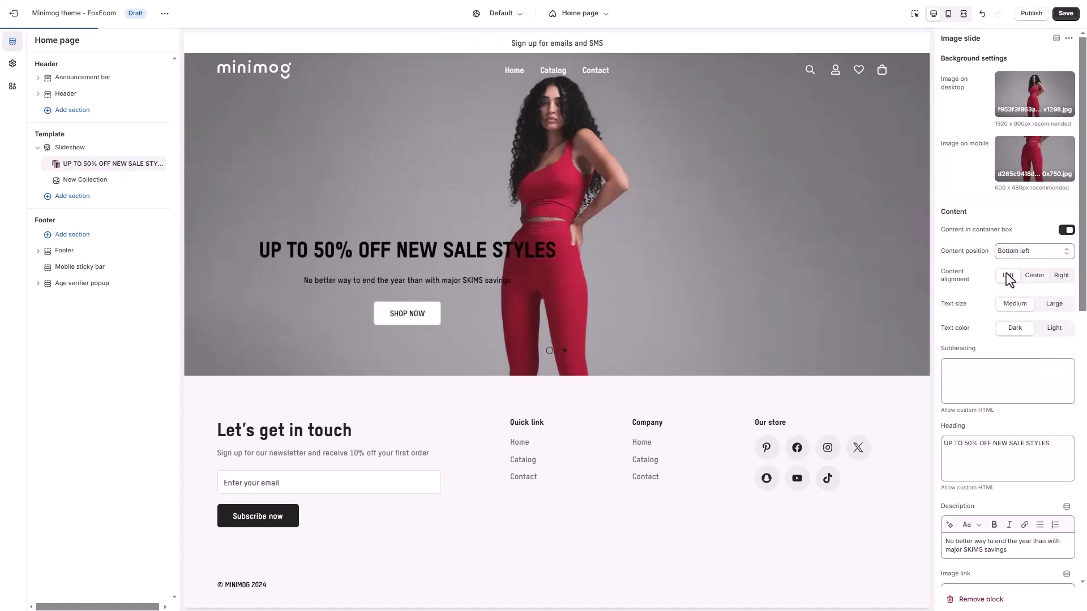
click(1067, 230)
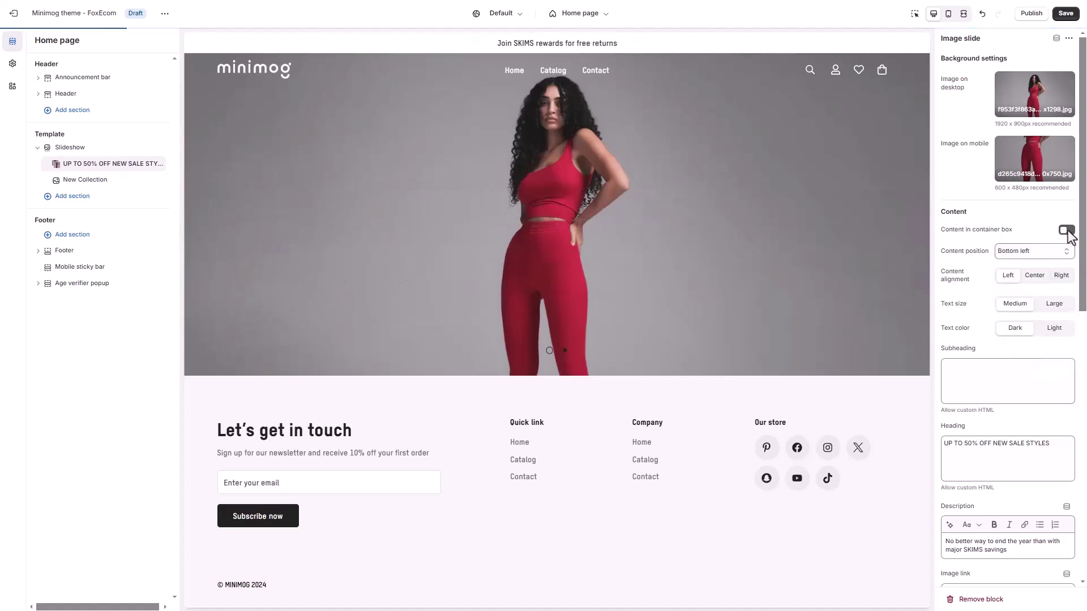
Give the New Collection slide the fur-hat woodland photos: the wide x1298 version for desktop and the portrait 0x750 version for mobile.
click(120, 184)
click(1035, 86)
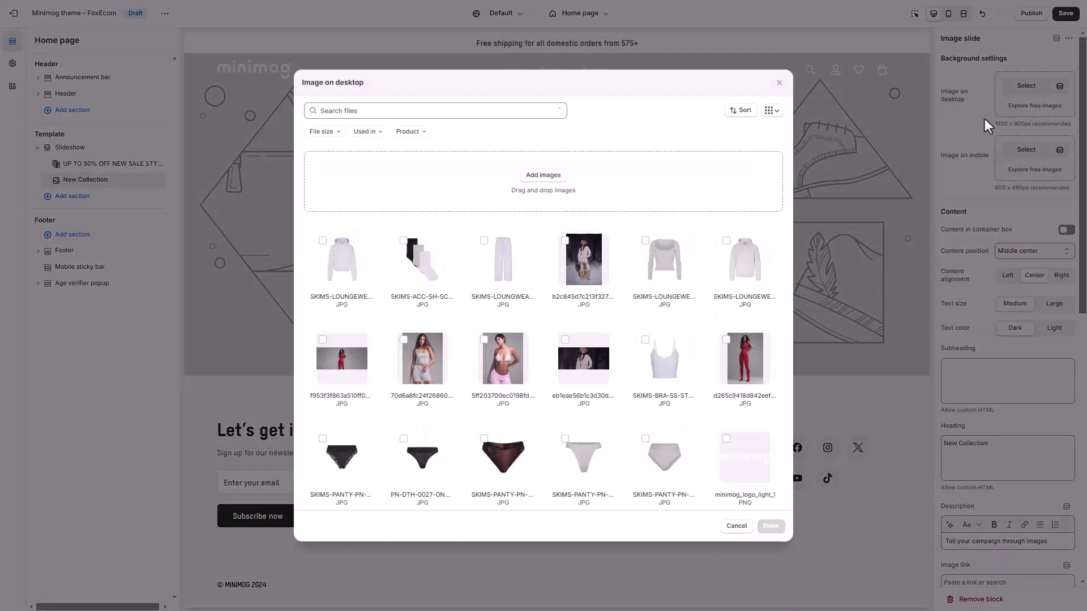
click(572, 350)
click(771, 526)
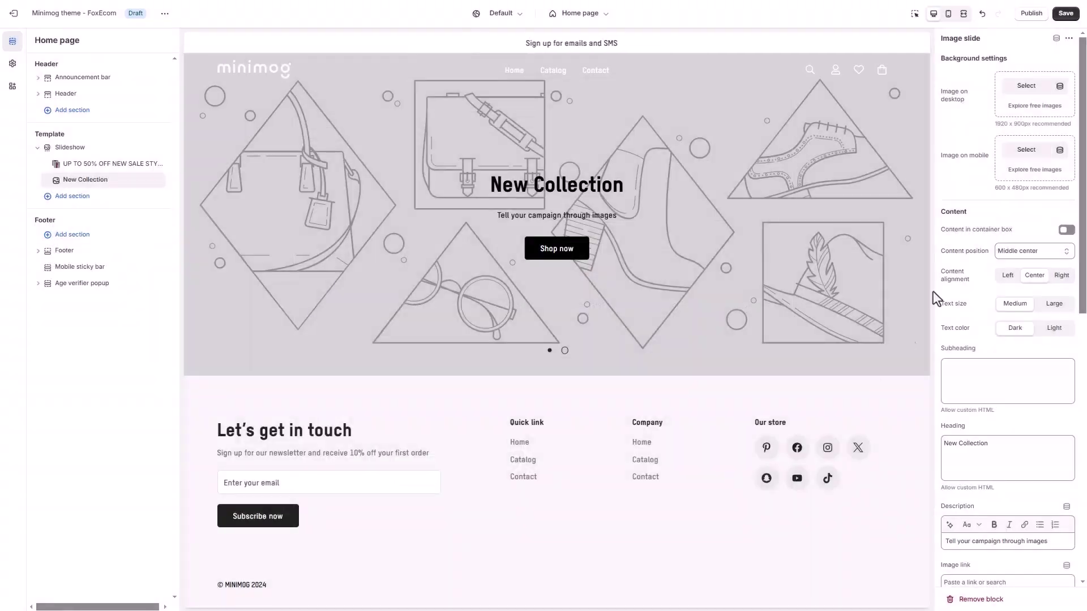
click(1032, 150)
click(745, 458)
click(770, 525)
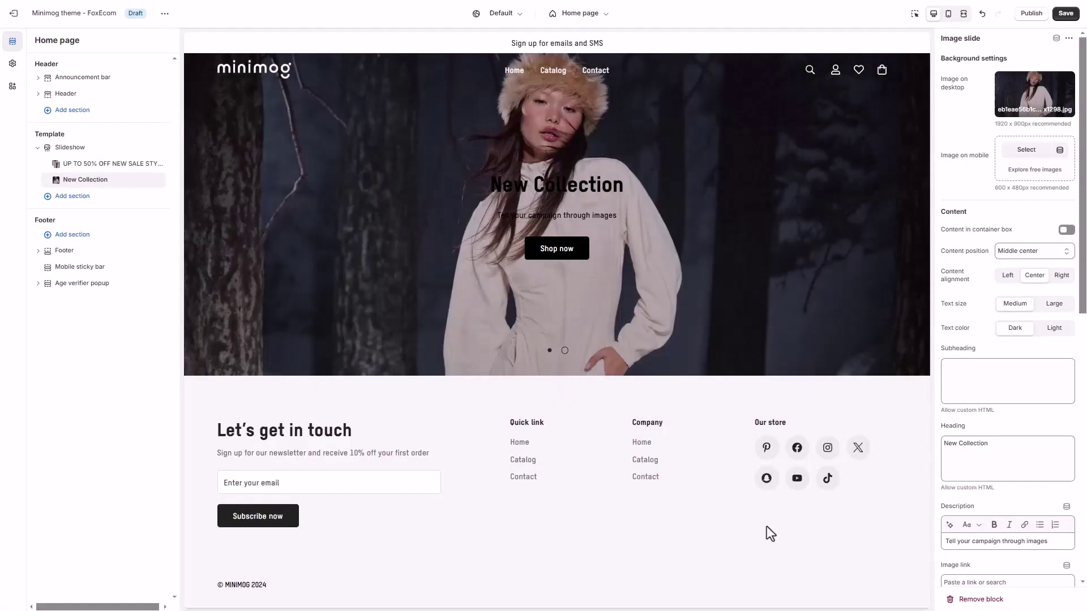
Set the second slide's heading to "THE WINTER SHOP" and description to "Your go-to layers, soft sweats, and more cozy staples for chilly days".
click(1018, 453)
key(ctrl+a)
text(T)
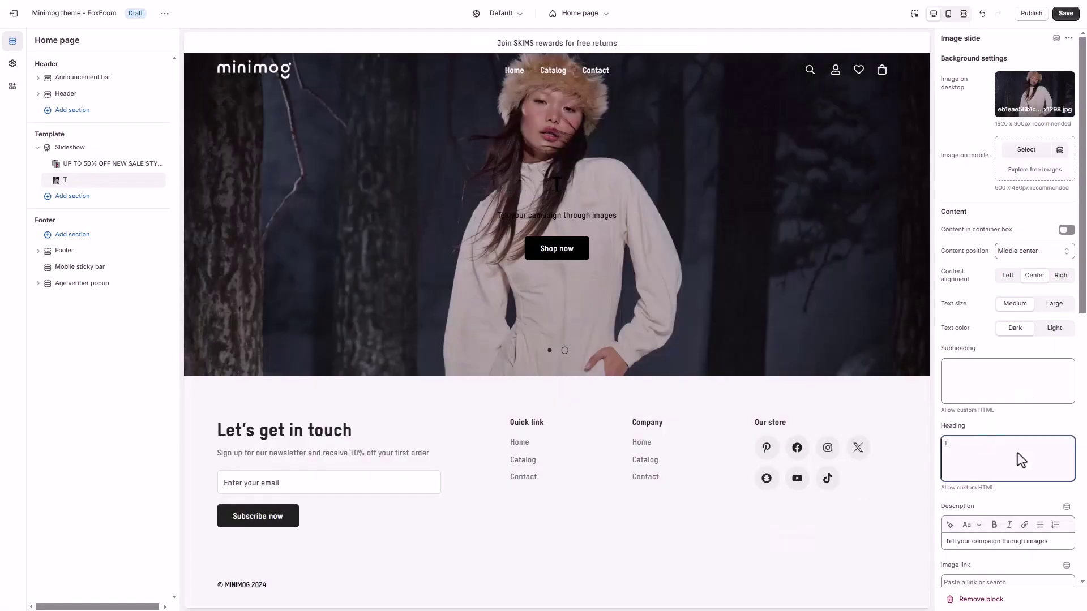
text(HE WINTER SHOP)
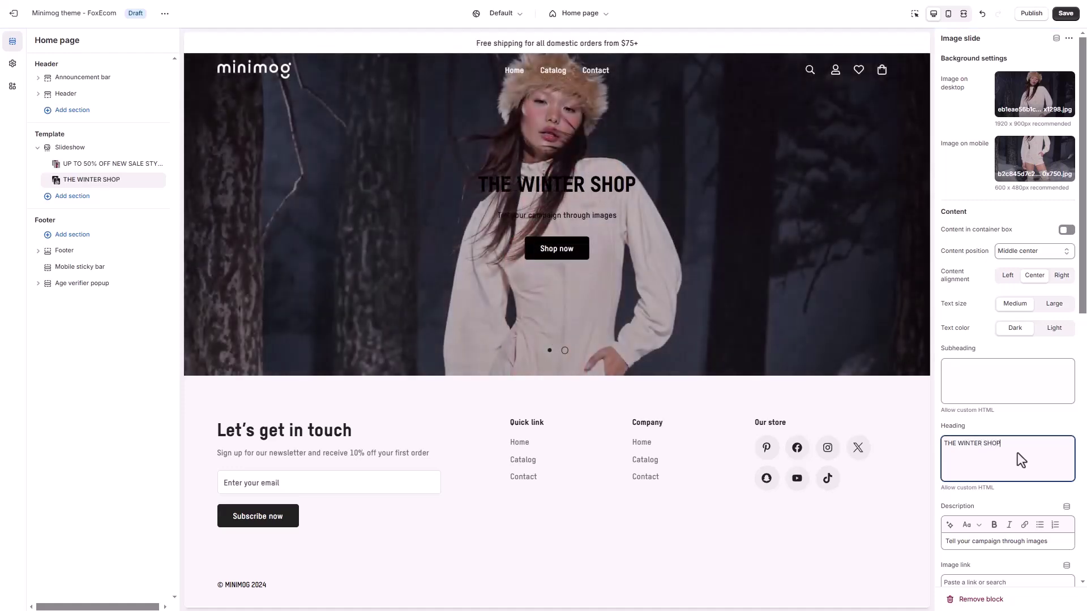
drag(1048, 542, 944, 542)
text(Your go-to layers, soft sweats, and more cozy staples for chilly days)
Change the winter slide's first button label to "SHOP NOW" and its style to White button.
scroll(983, 492, down, 1)
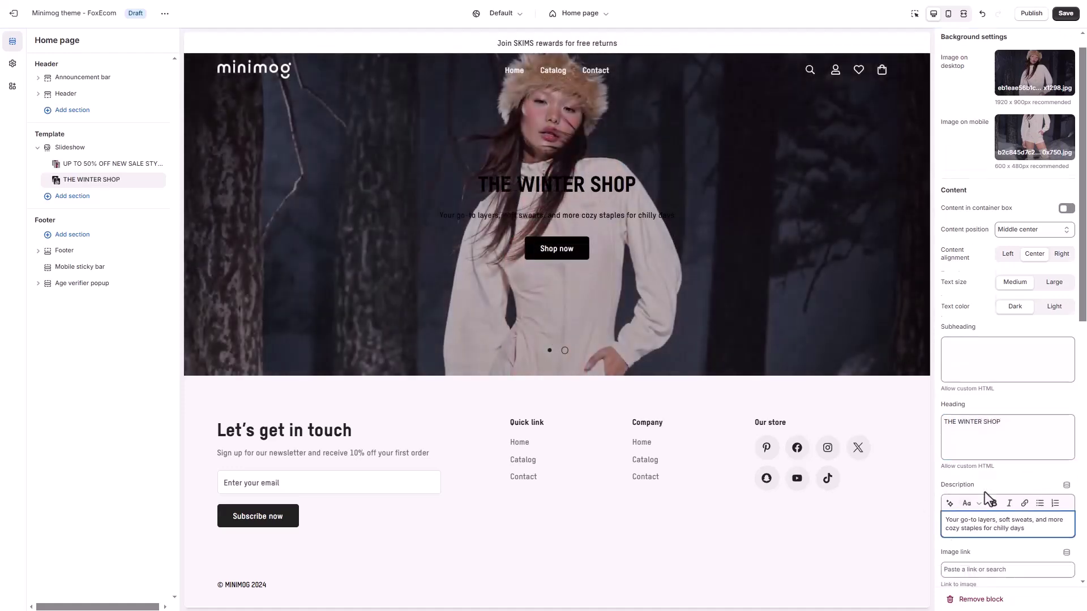
scroll(984, 491, down, 3)
drag(993, 444, 942, 444)
text(SHOP )
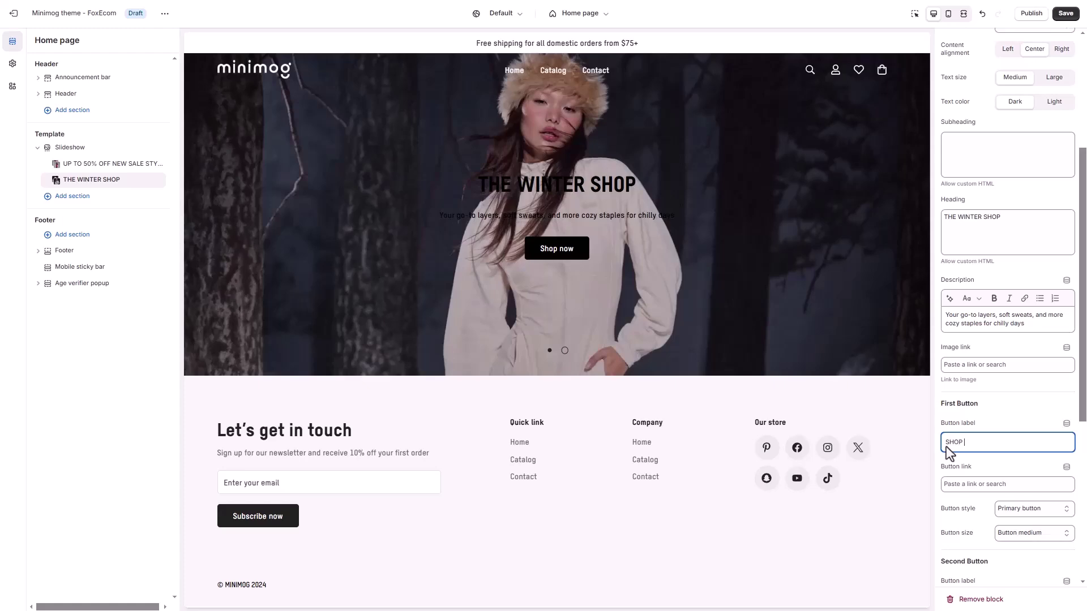
text(NOW)
click(1030, 511)
click(1029, 548)
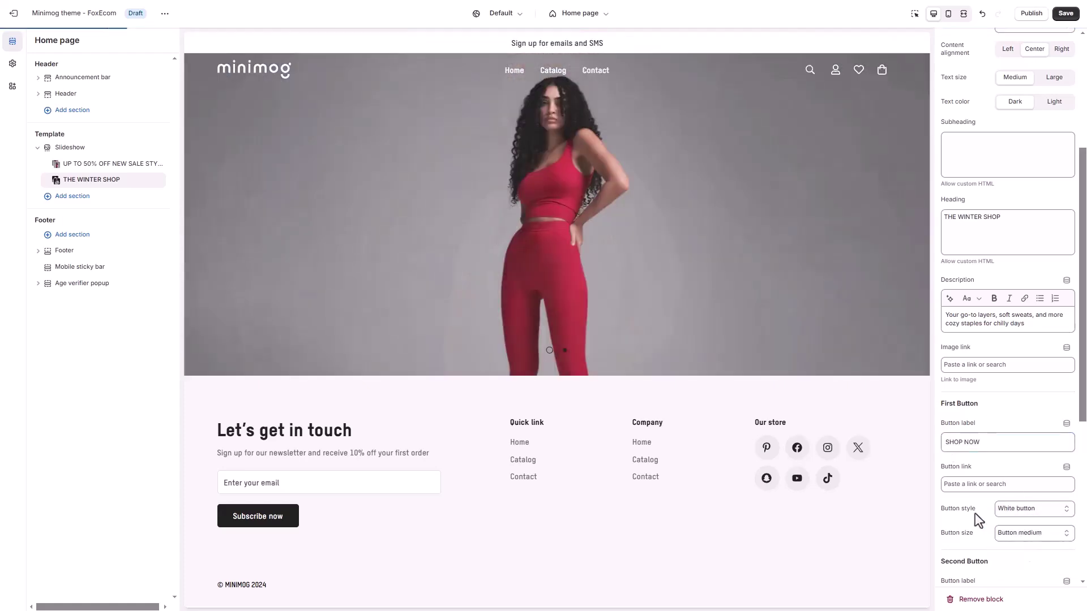
Position the winter slide's content at Bottom left with Left alignment and set its text color to Light.
scroll(987, 497, up, 5)
click(1014, 252)
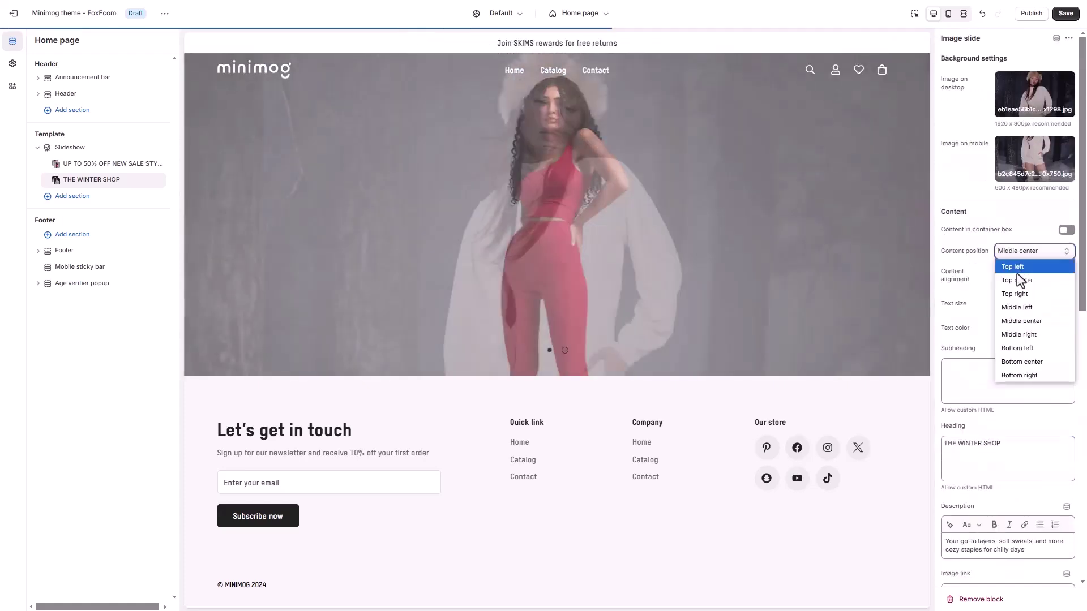
click(1039, 346)
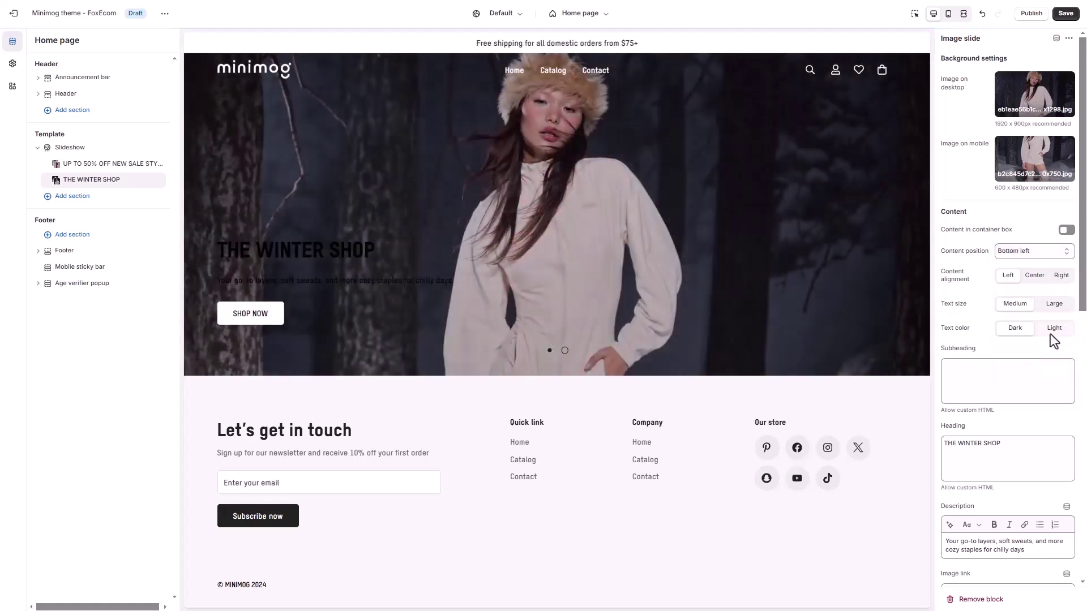
click(1050, 333)
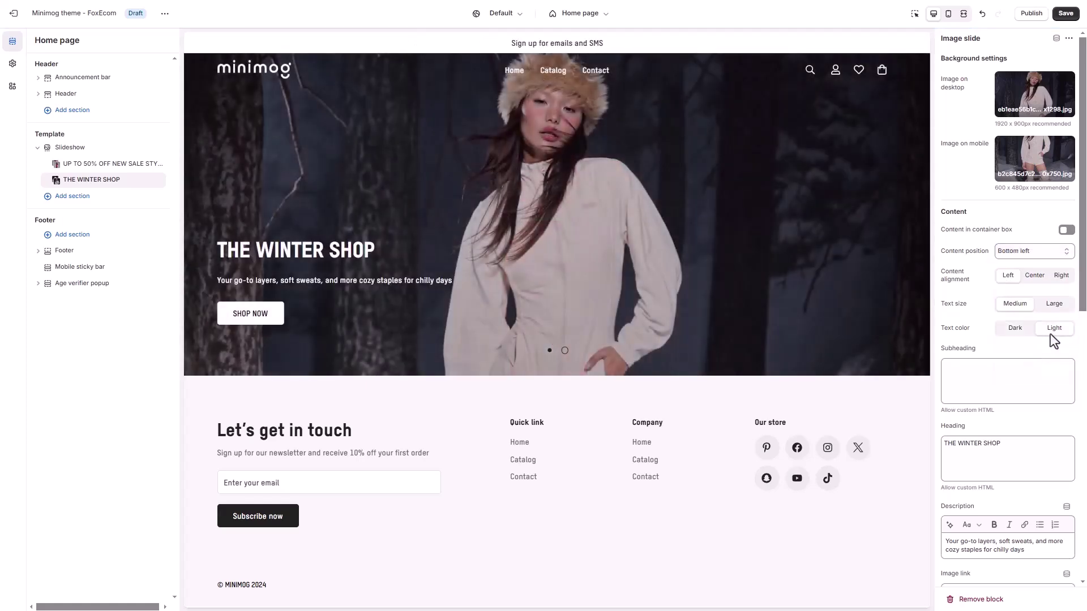
Set the sale slide's text color to Light and the slideshow's controls color to Light.
click(124, 165)
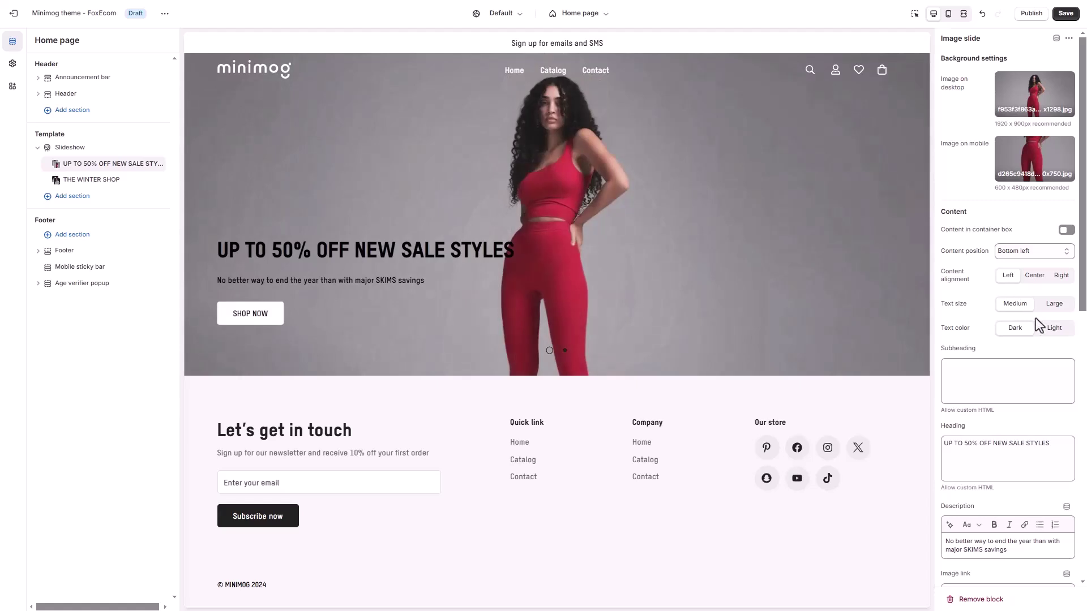
click(1048, 326)
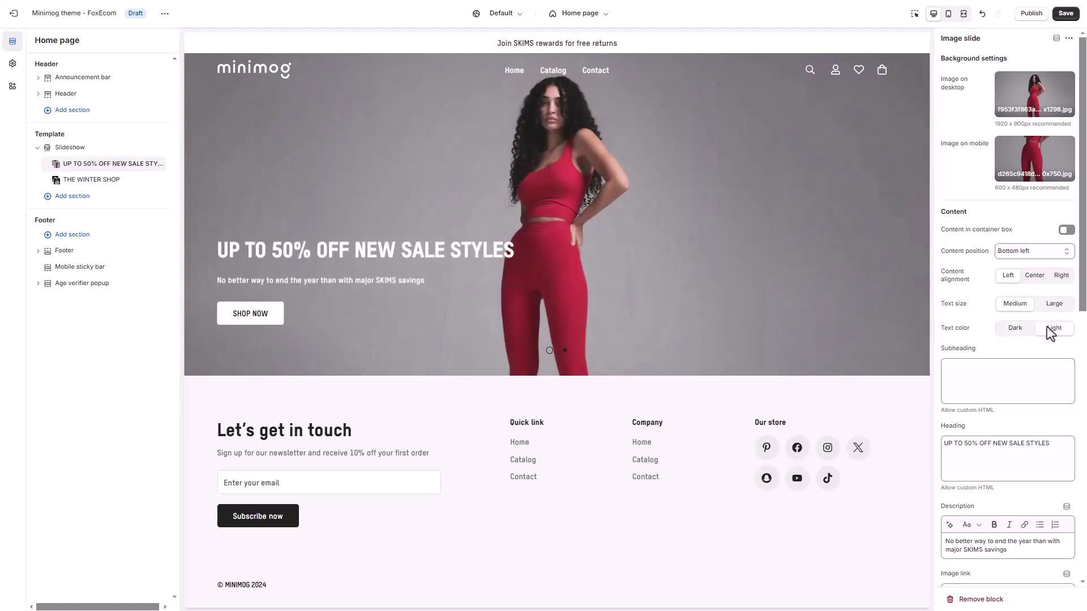
click(110, 149)
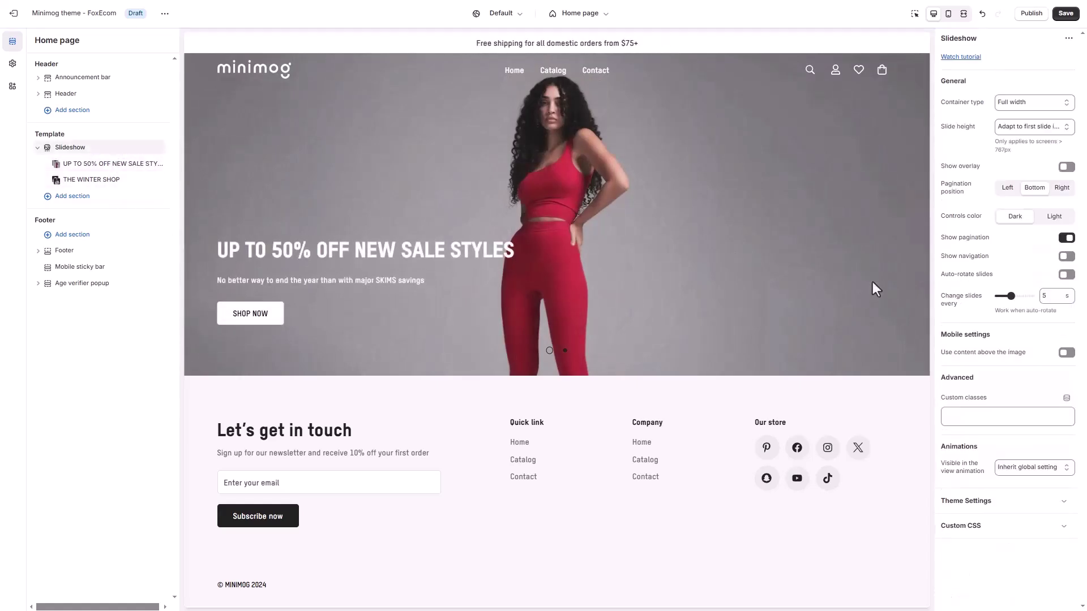
click(1057, 217)
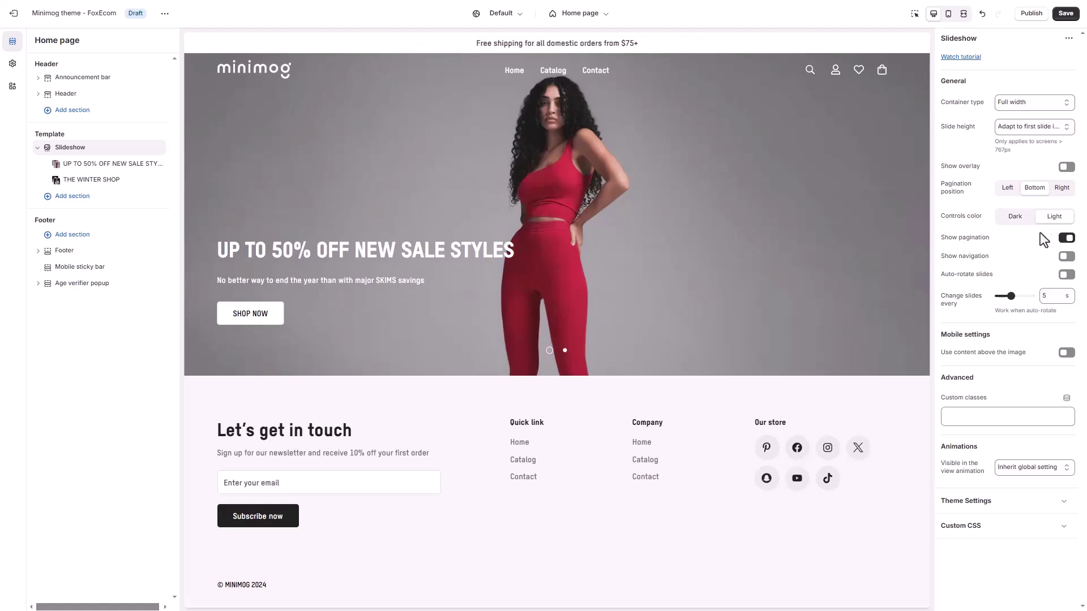
Enable content above the image for the slideshow on mobile and check the winter slide in the mobile preview.
click(951, 15)
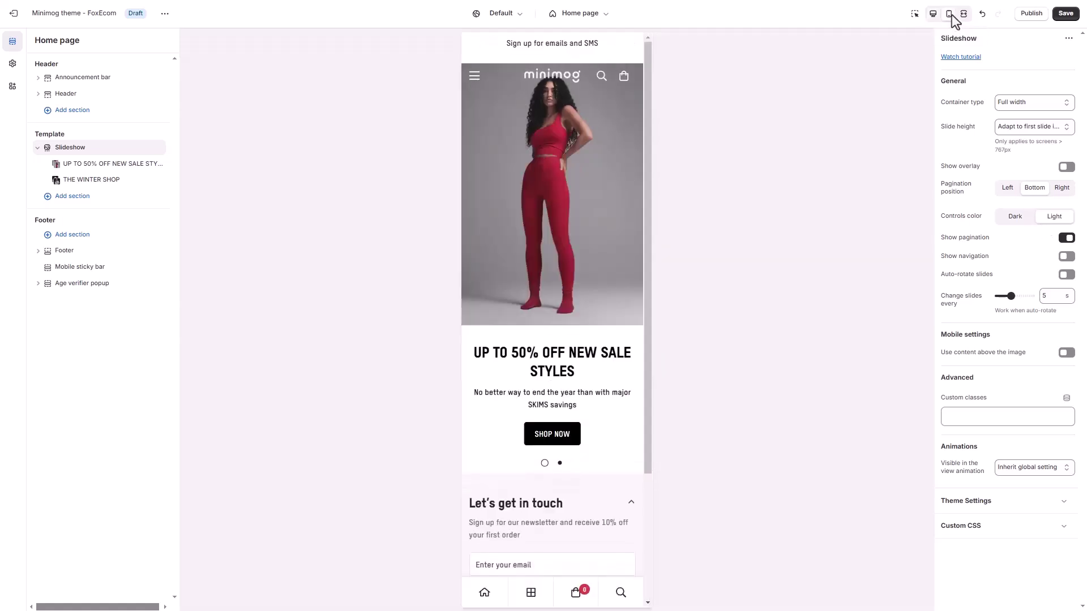
click(1068, 353)
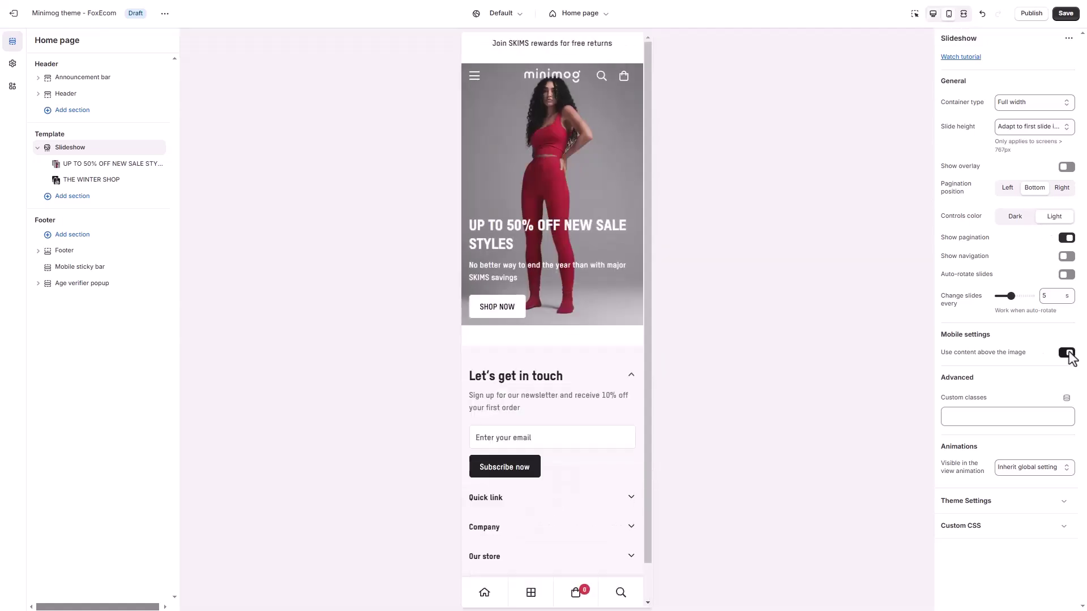
click(104, 181)
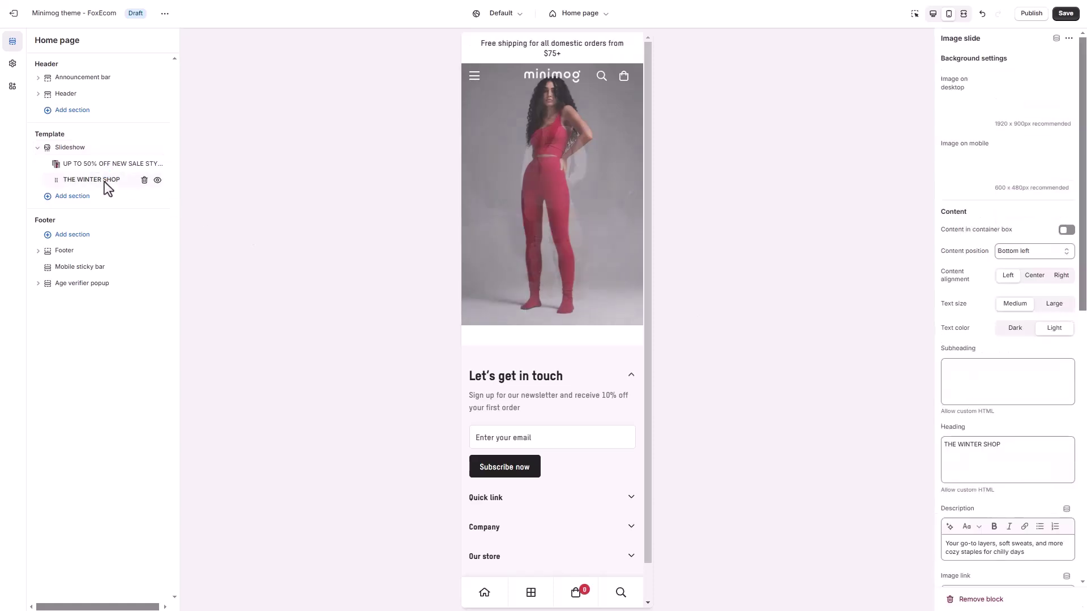
click(933, 13)
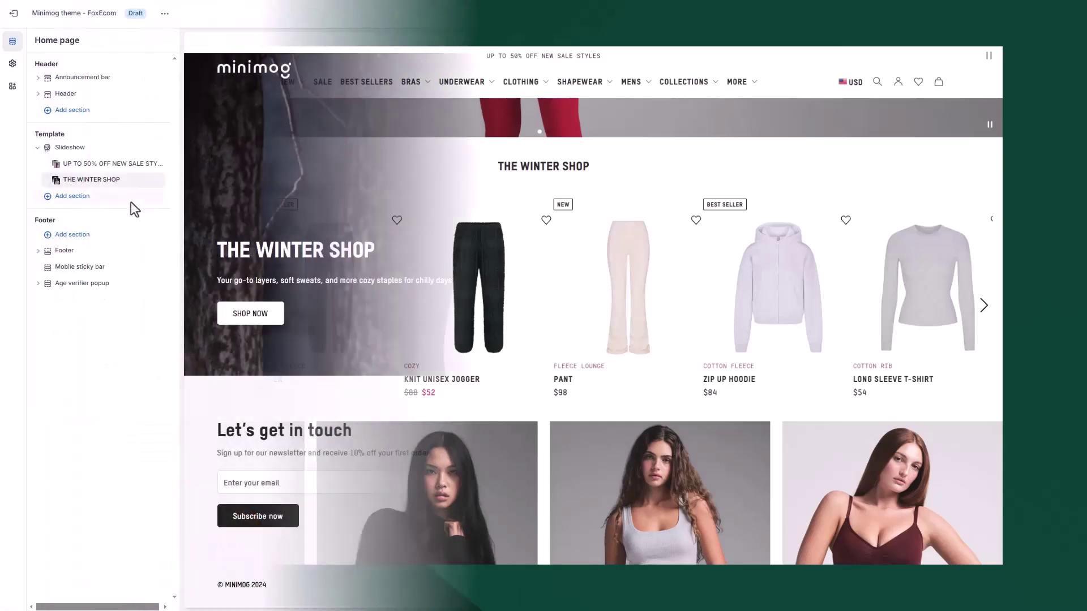
Add a Featured collection section below the slideshow and set its heading to "THE WINTER SHOP".
click(131, 202)
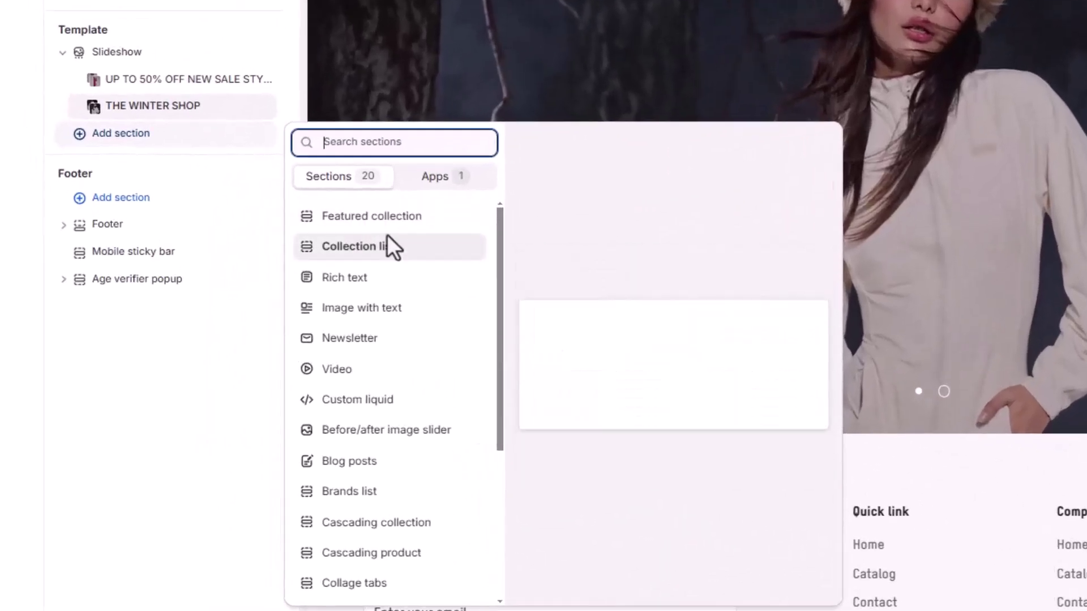
click(375, 219)
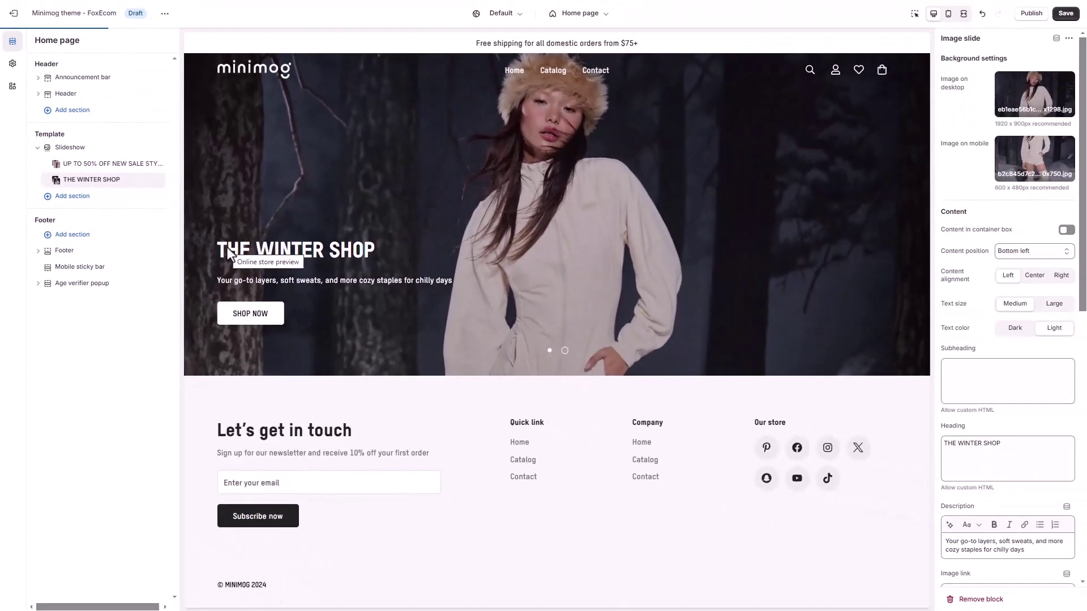
scroll(946, 345, down, 5)
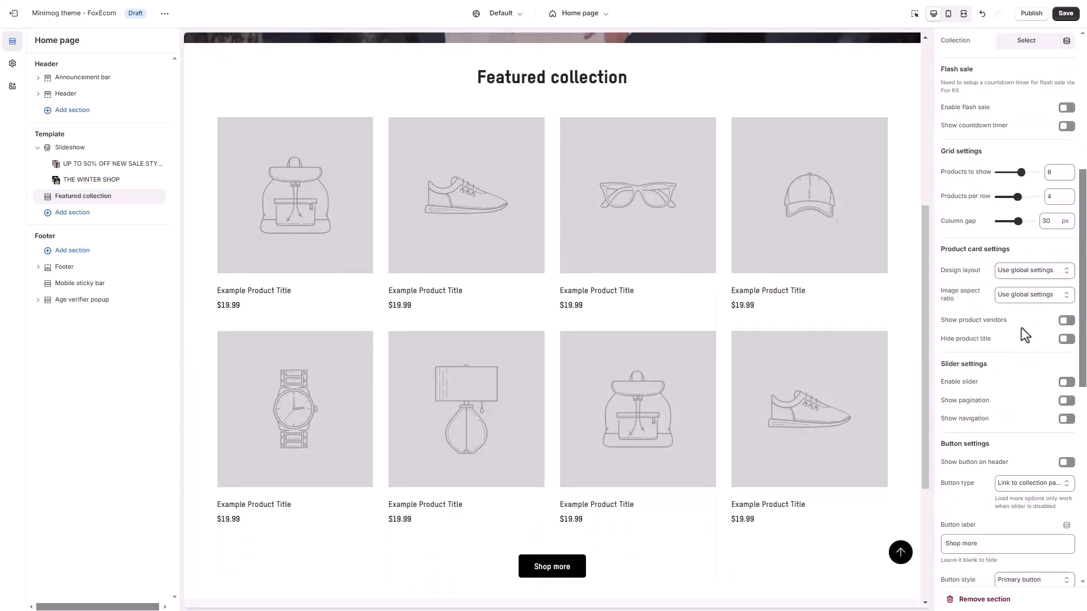
scroll(1021, 327, up, 5)
drag(945, 98, 1075, 102)
text(THE WINTER SHOP)
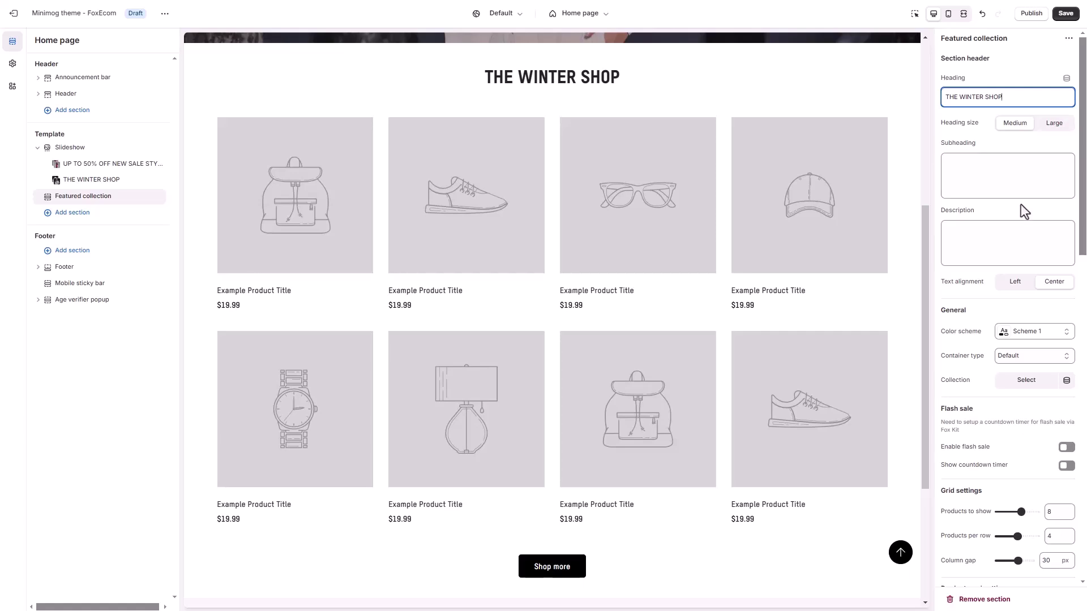
Set the featured collection to 6 products per row and 12 products to show, and enable its slider.
scroll(1020, 204, down, 5)
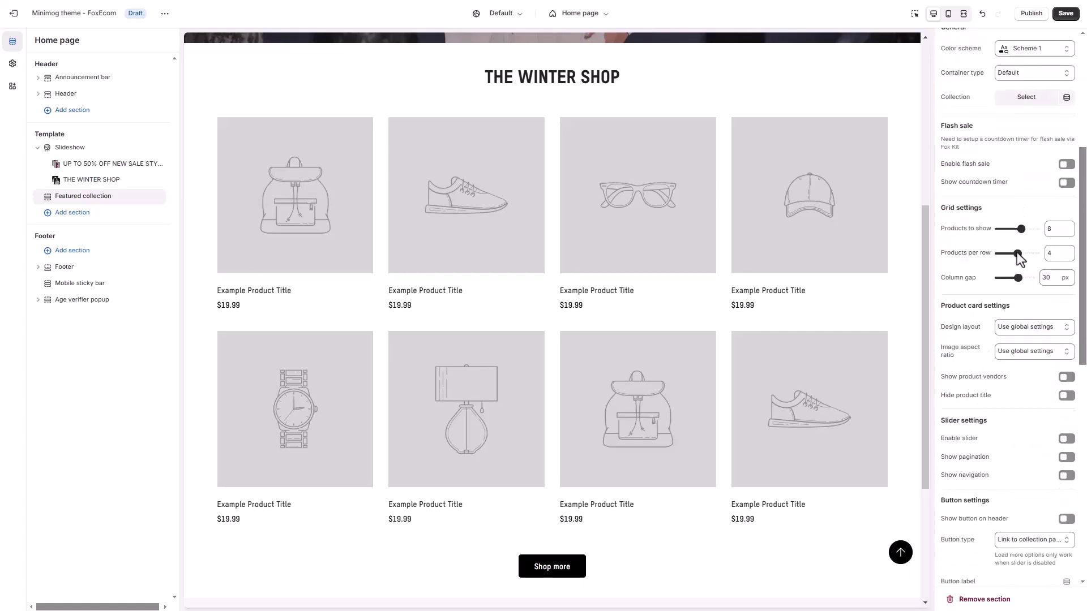
drag(1016, 253, 1036, 253)
drag(1021, 229, 1036, 229)
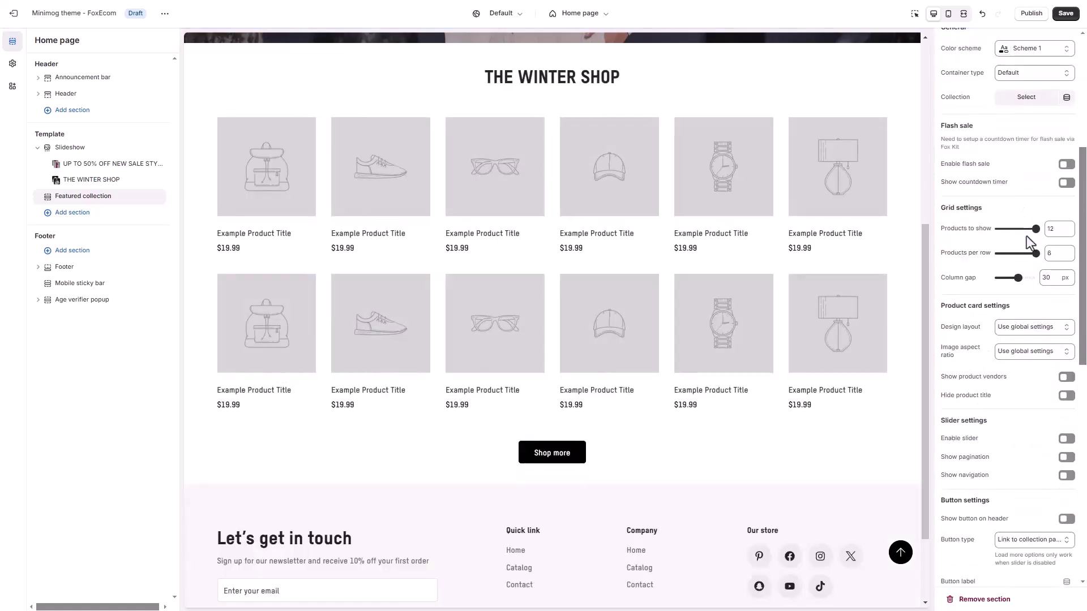
scroll(1025, 243, down, 1)
click(1064, 382)
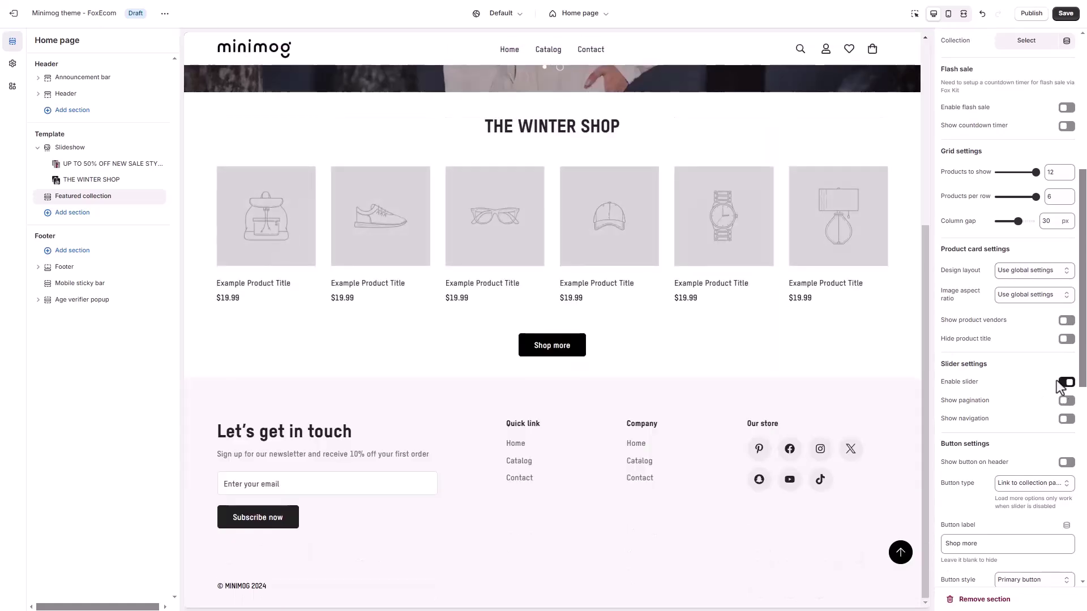
Assign The Winter Shop collection to the featured collection section and set the column gap to 20 px.
scroll(1013, 226, up, 2)
click(1020, 153)
click(1016, 217)
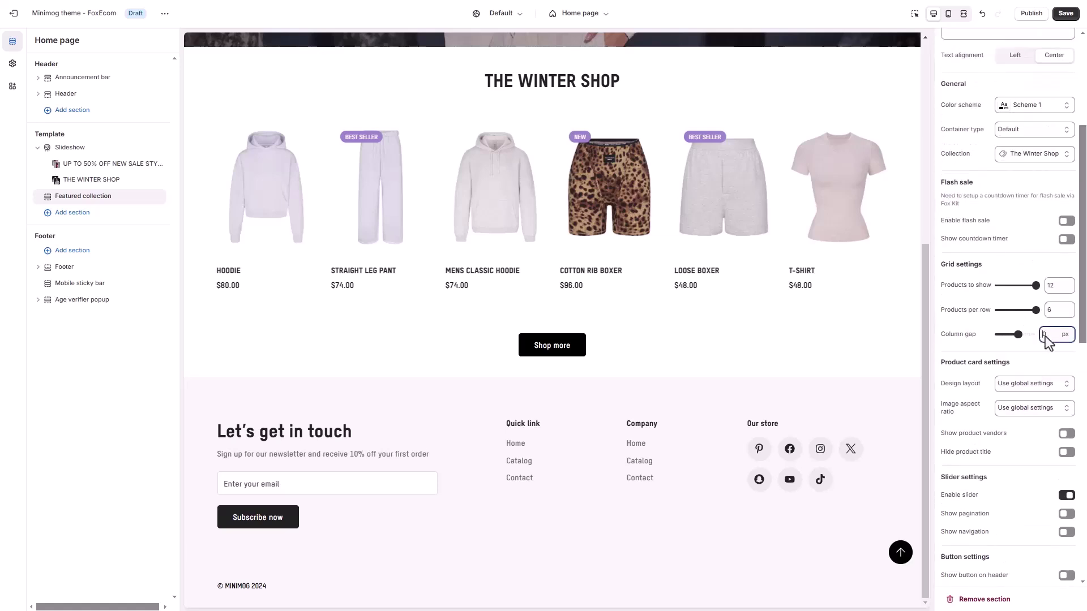
text(20)
Show product vendors on the featured collection's cards and turn on the slider's navigation.
scroll(1034, 328, down, 1)
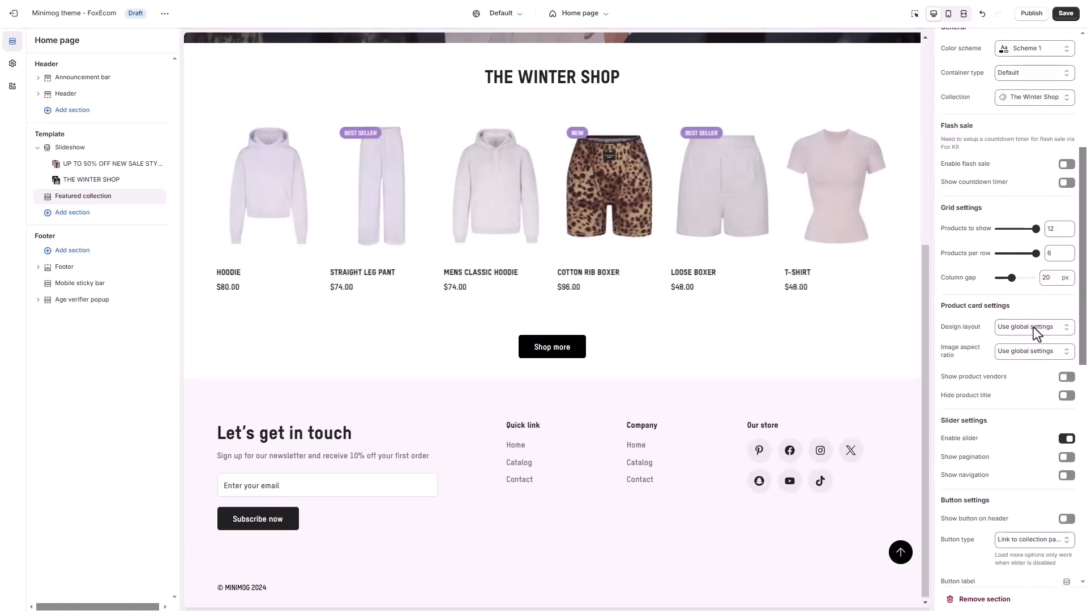
scroll(1033, 327, down, 1)
click(1067, 320)
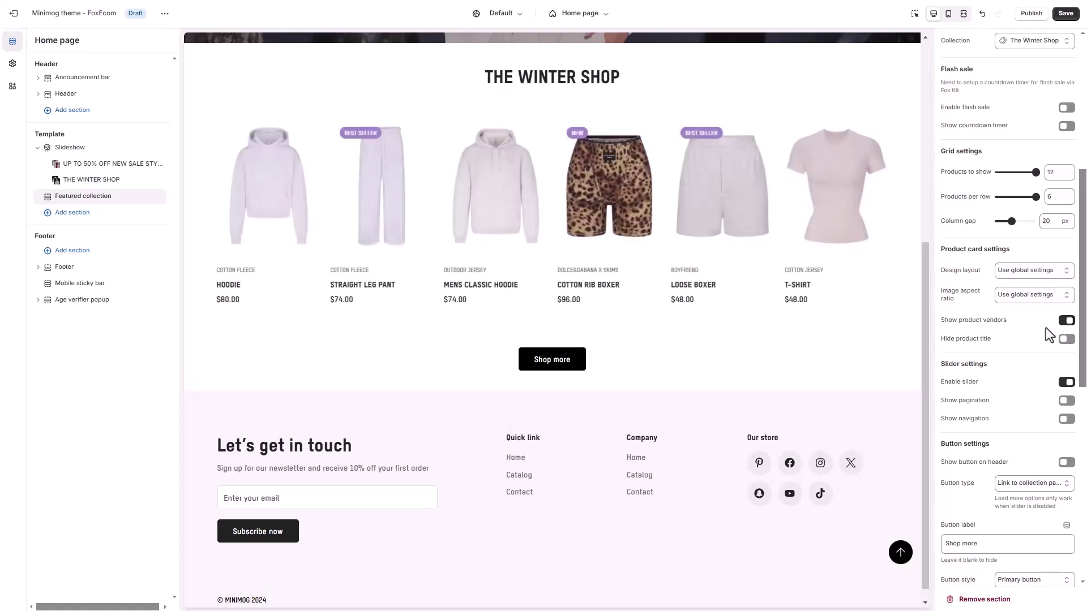
click(1067, 419)
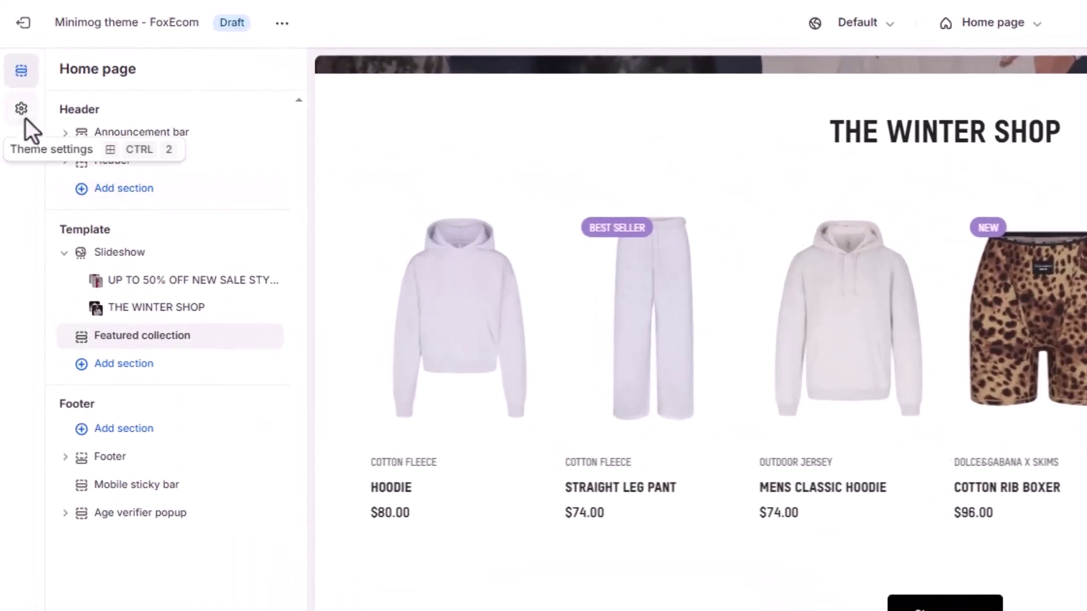
Set the theme-wide product card style to Style 3 in the theme settings.
click(23, 115)
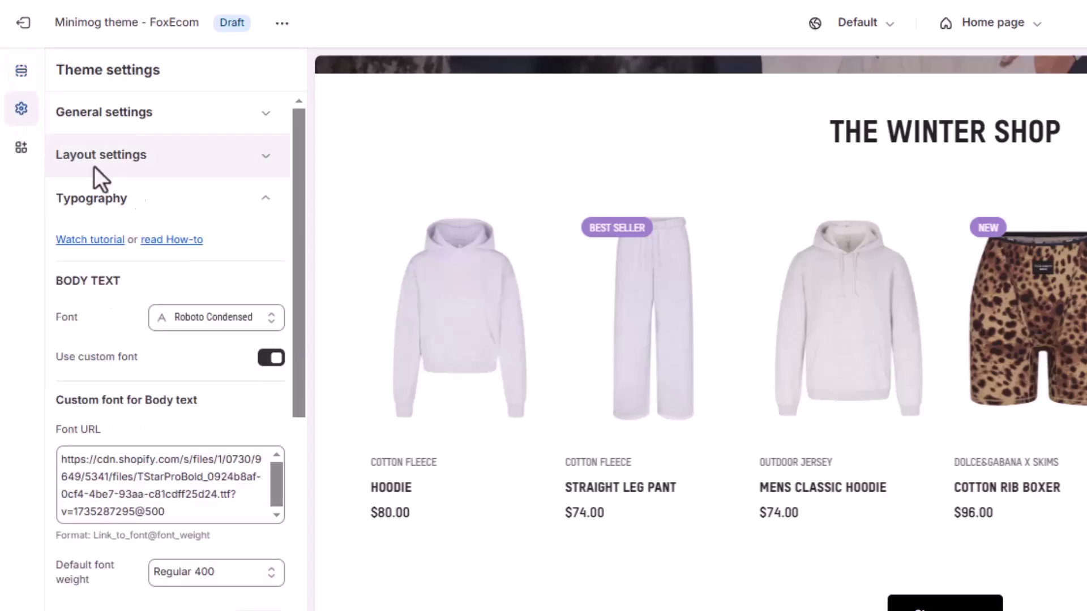
click(154, 199)
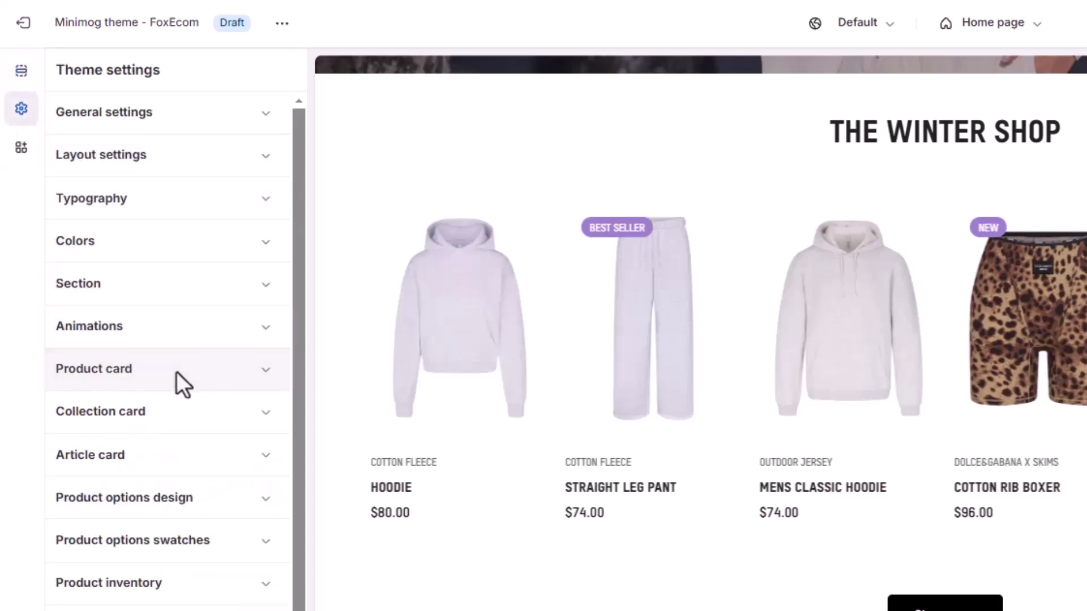
click(179, 373)
scroll(199, 308, down, 3)
click(207, 242)
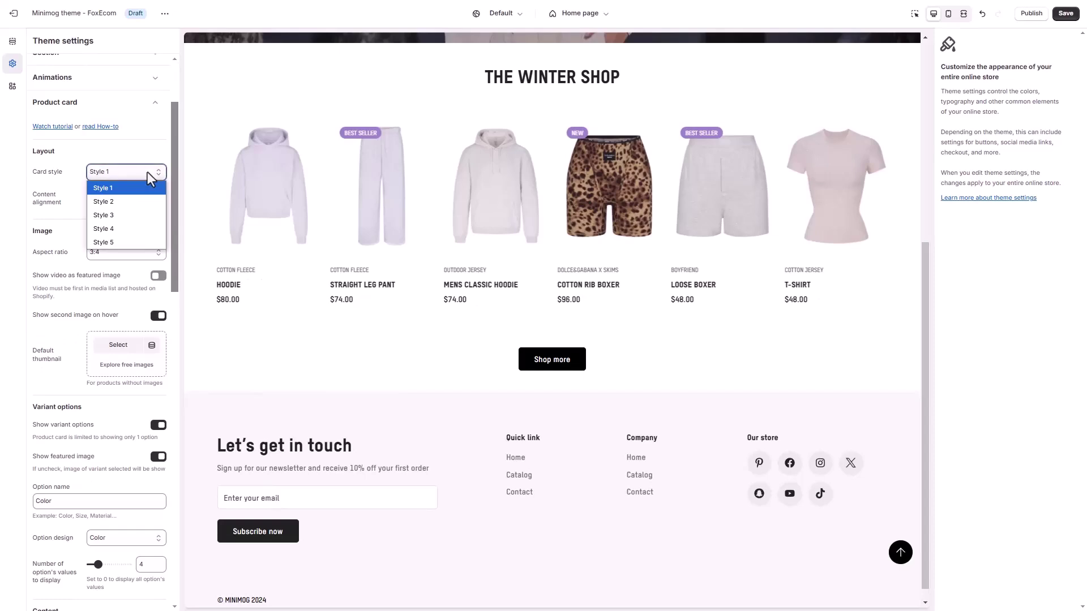
click(141, 227)
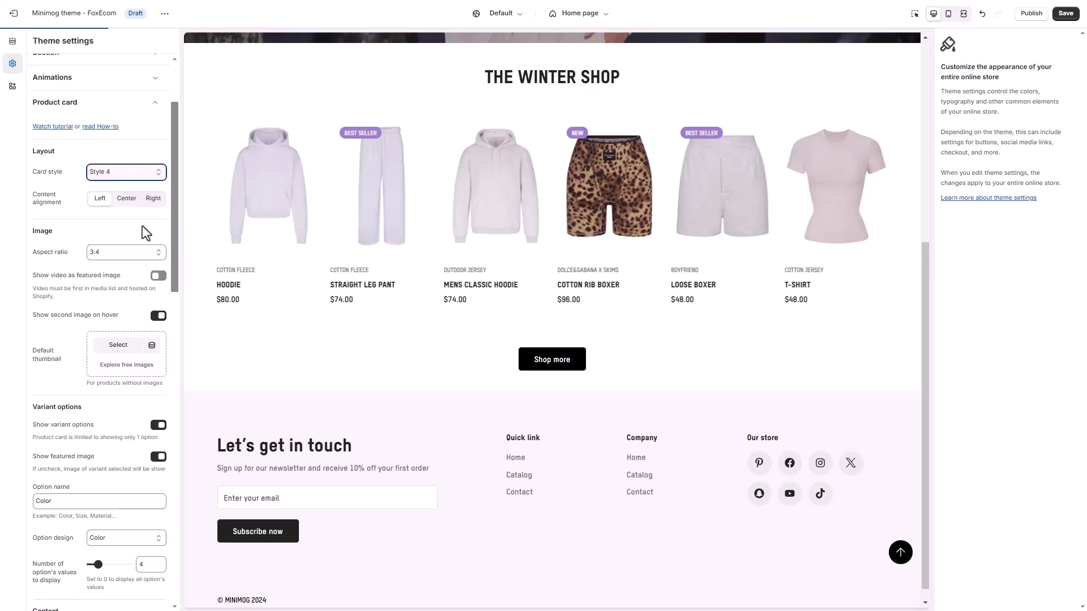
key(Up)
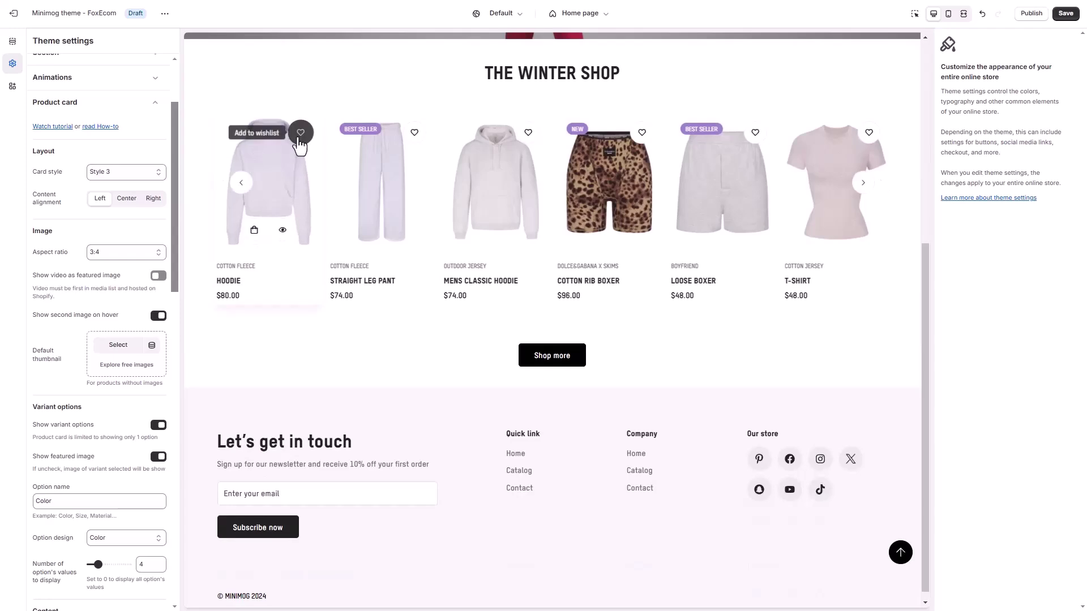
Set the product card image aspect ratio to Adapt to image and turn off the Add To Cart and Quickview buttons.
click(127, 253)
click(126, 263)
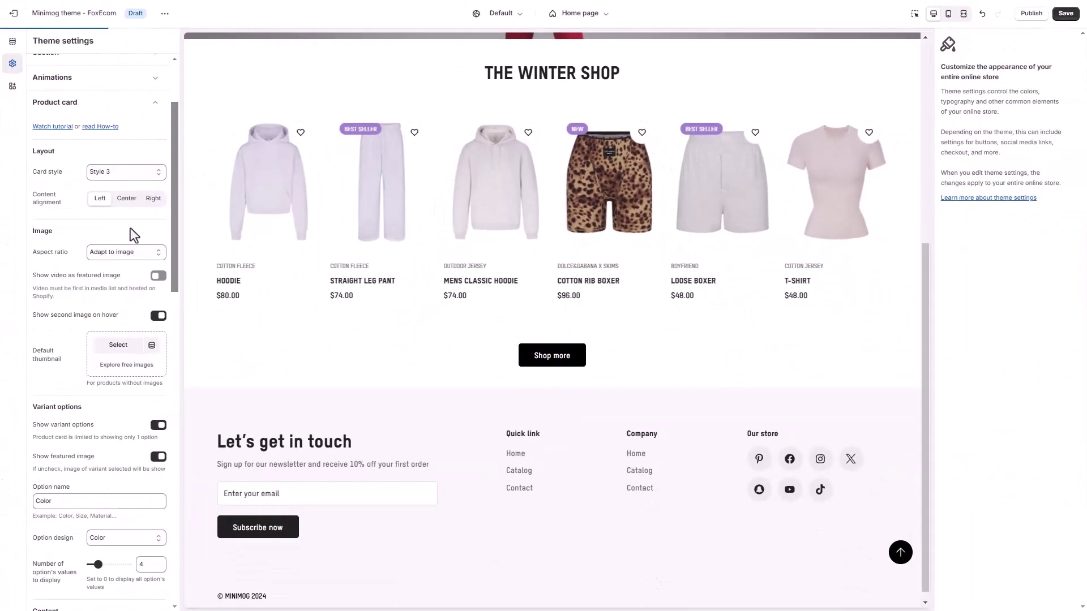
scroll(137, 349, down, 5)
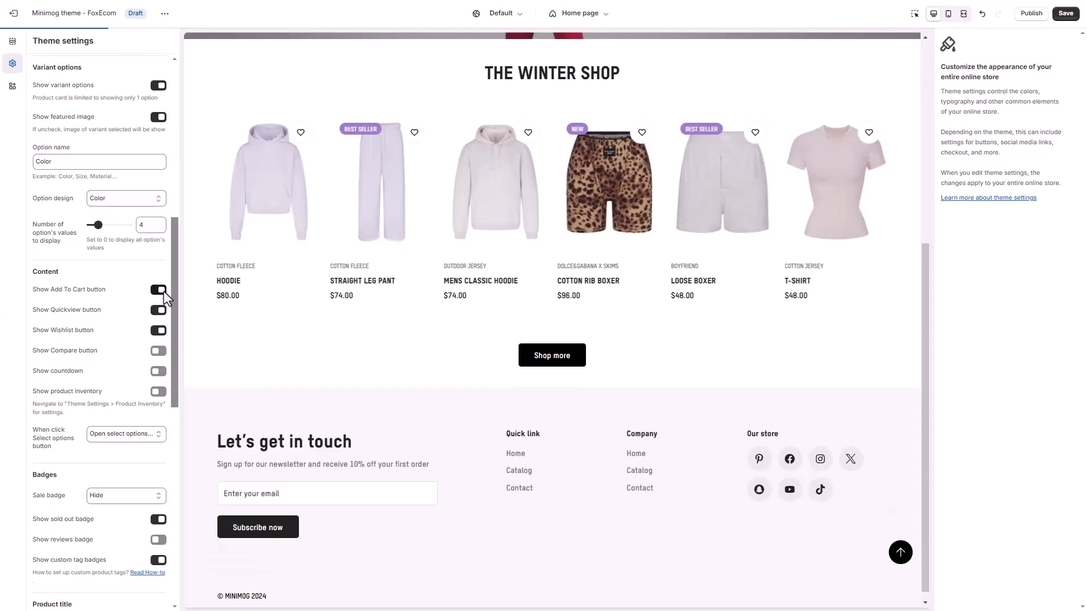
click(163, 290)
click(163, 310)
scroll(163, 323, down, 3)
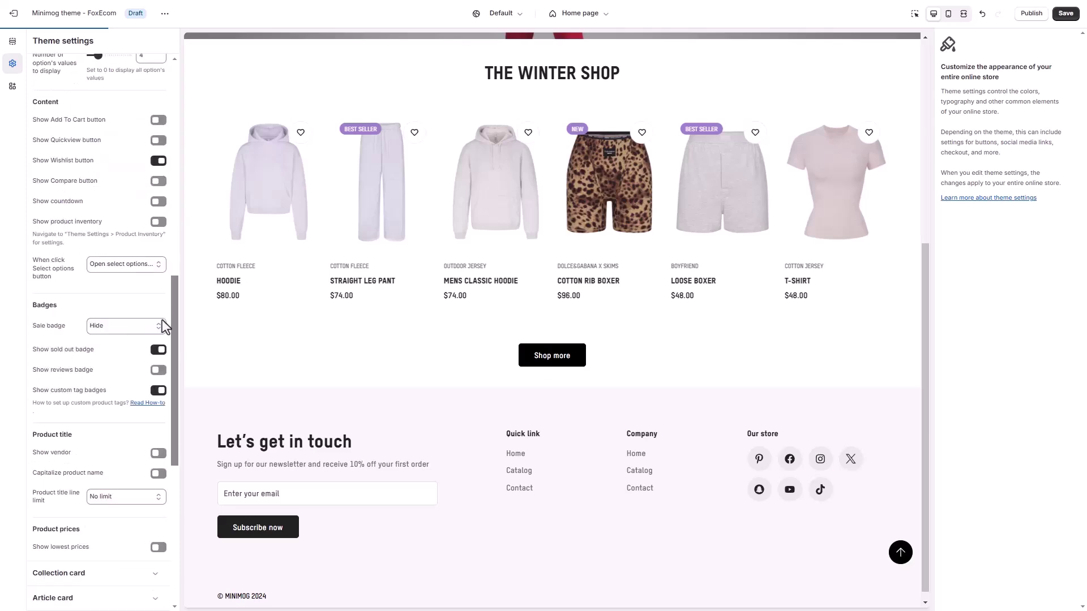
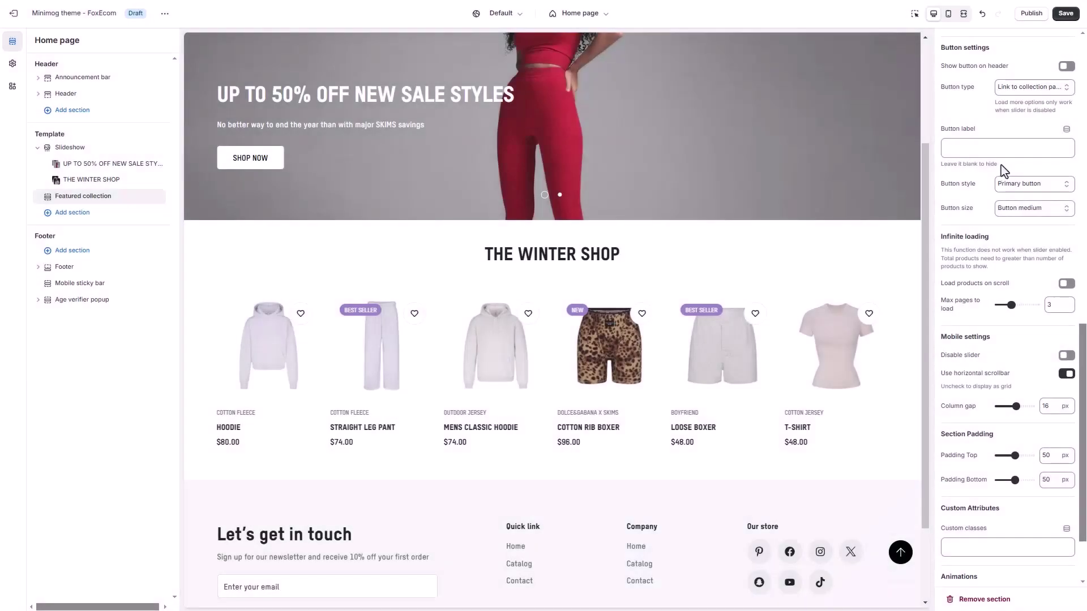
Add a Collection list section below the featured collection and clear its heading.
click(119, 225)
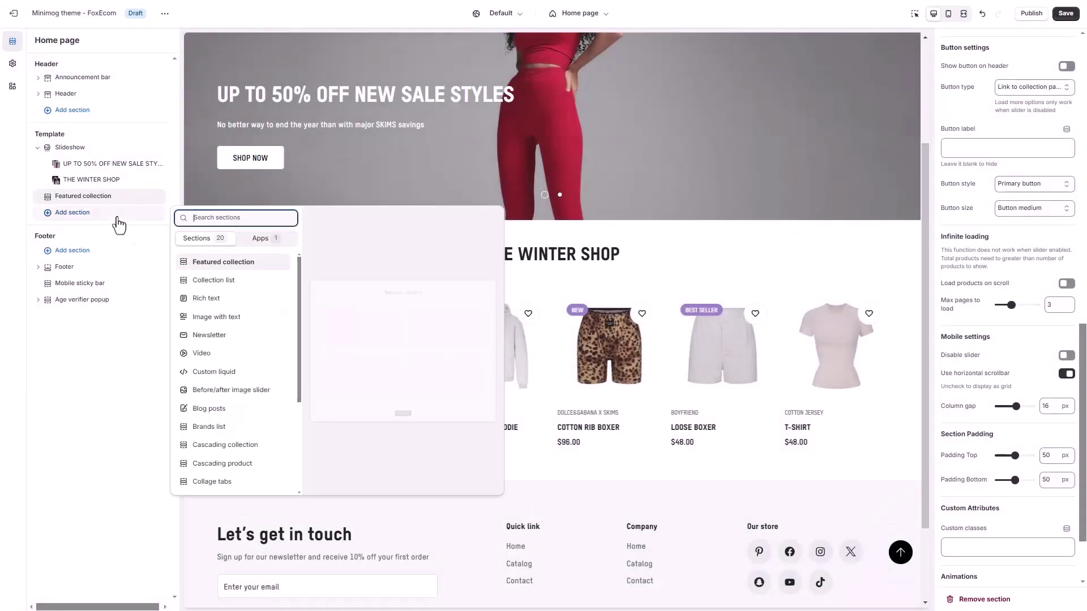
click(238, 292)
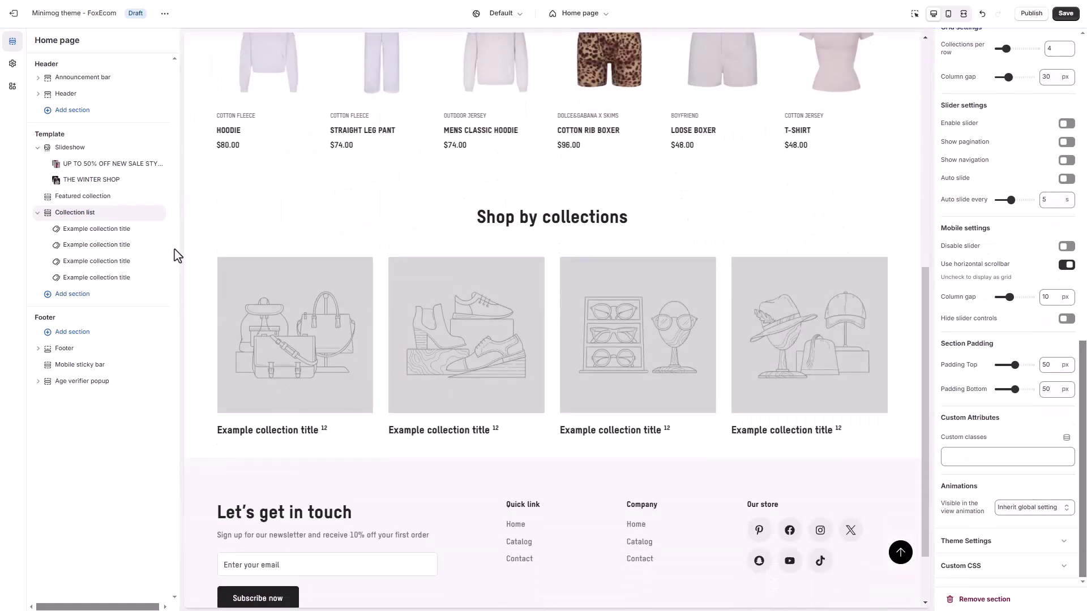
scroll(1024, 260, up, 10)
triple_click(985, 120)
key(BackSpace)
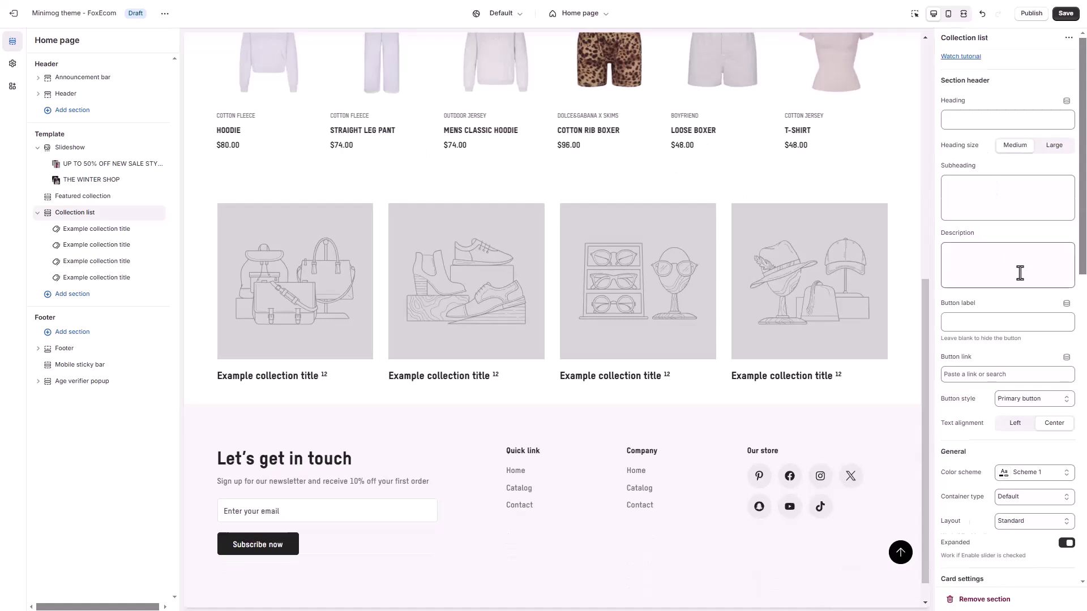
Hide the product count on the collection list's cards and set the section's column gap to 20 px.
scroll(1013, 275, down, 1)
scroll(1014, 276, down, 3)
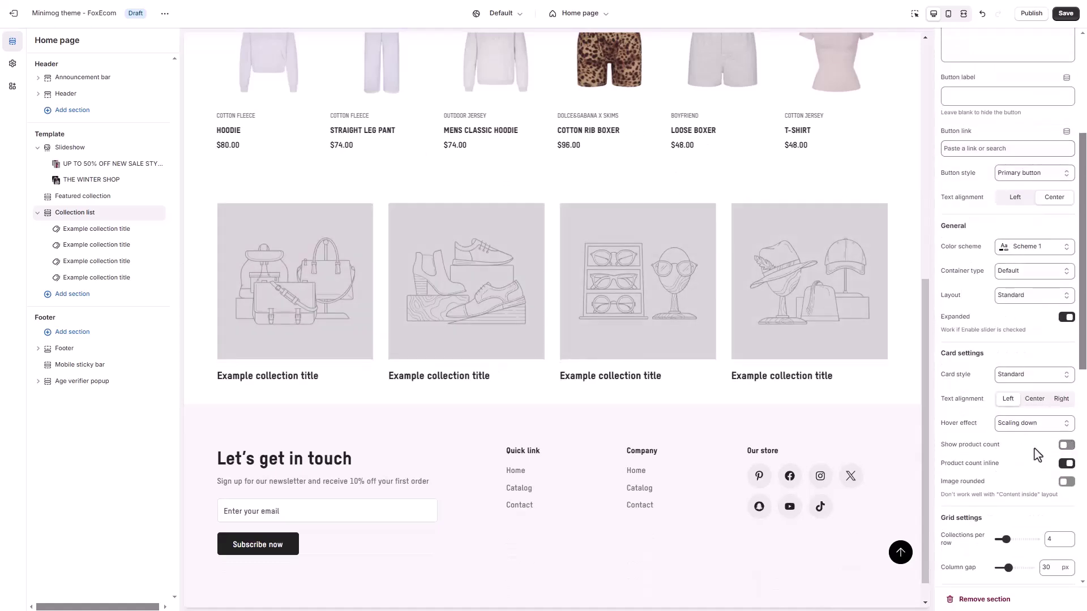
scroll(1037, 455, down, 1)
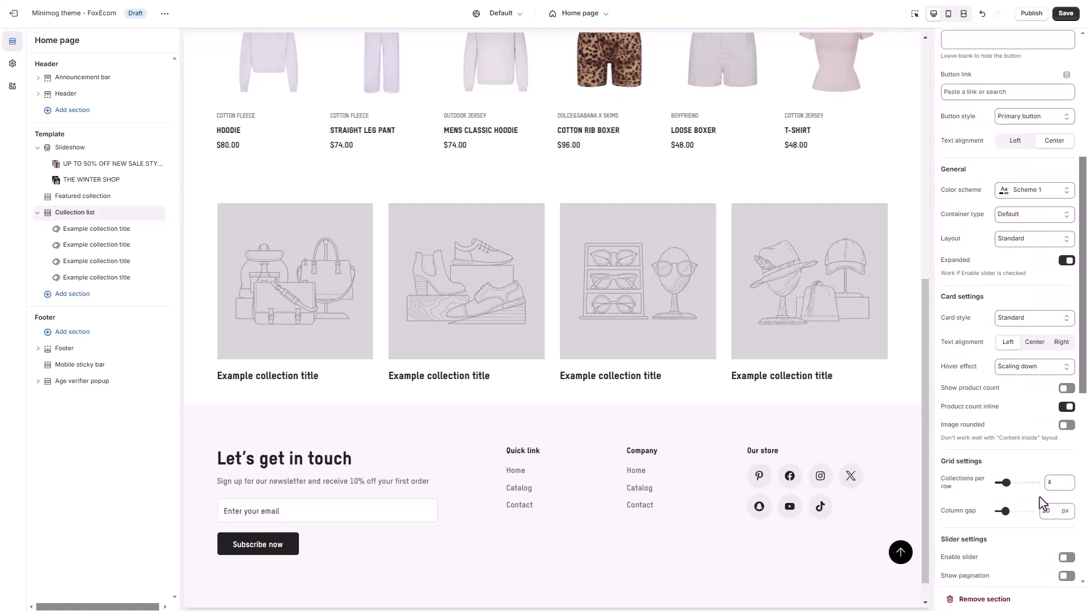
scroll(1041, 501, down, 3)
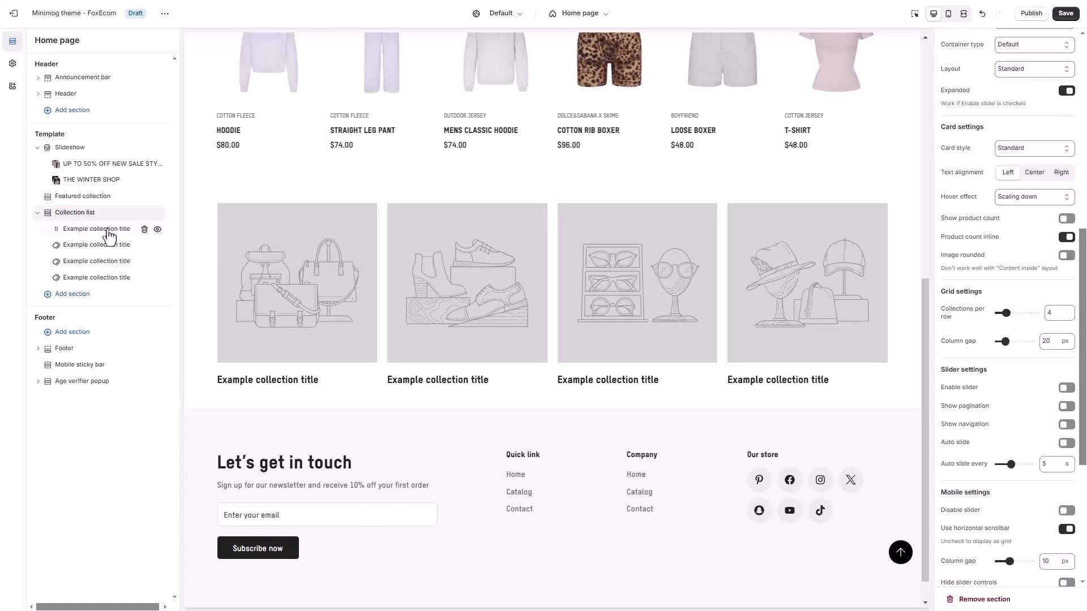
Turn off the collection list's horizontal scrollbar in the mobile preview, and return to the desktop preview.
click(950, 16)
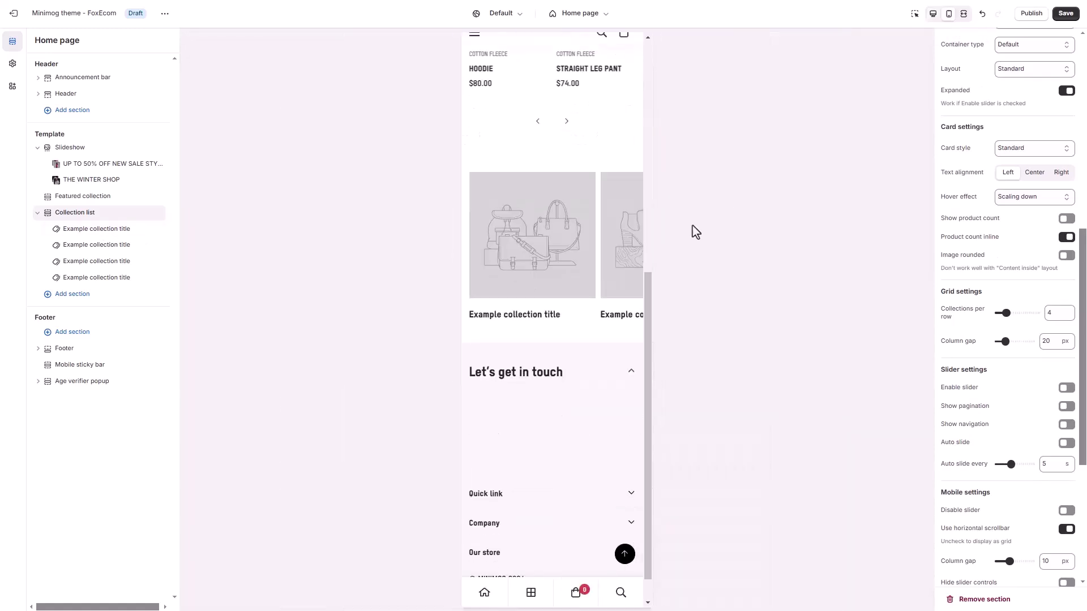
click(1065, 538)
scroll(1021, 529, down, 1)
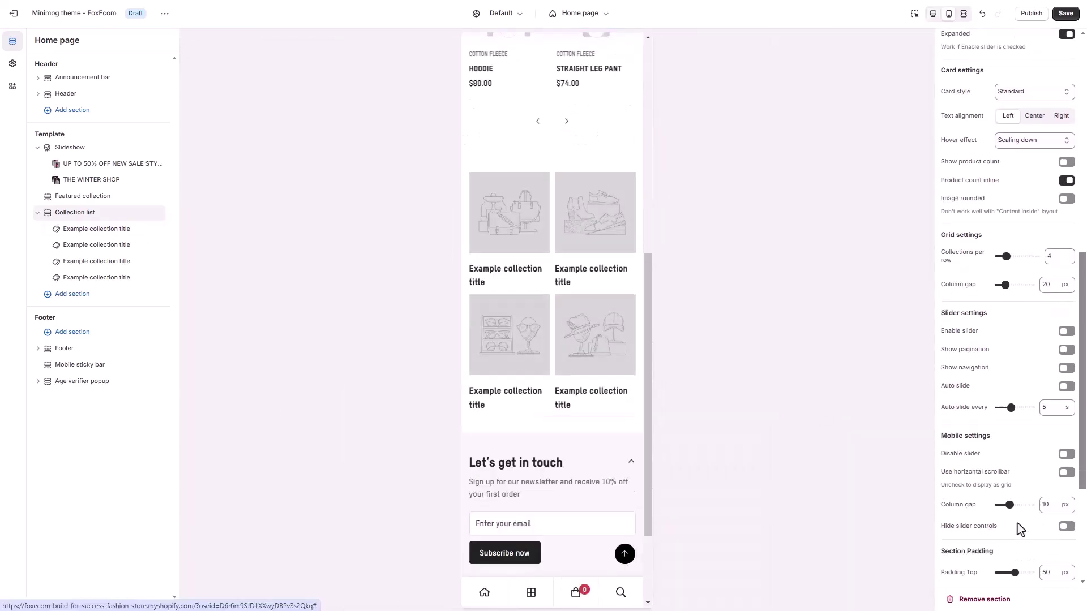
scroll(1020, 529, down, 1)
scroll(1020, 529, down, 1)
scroll(1019, 524, up, 15)
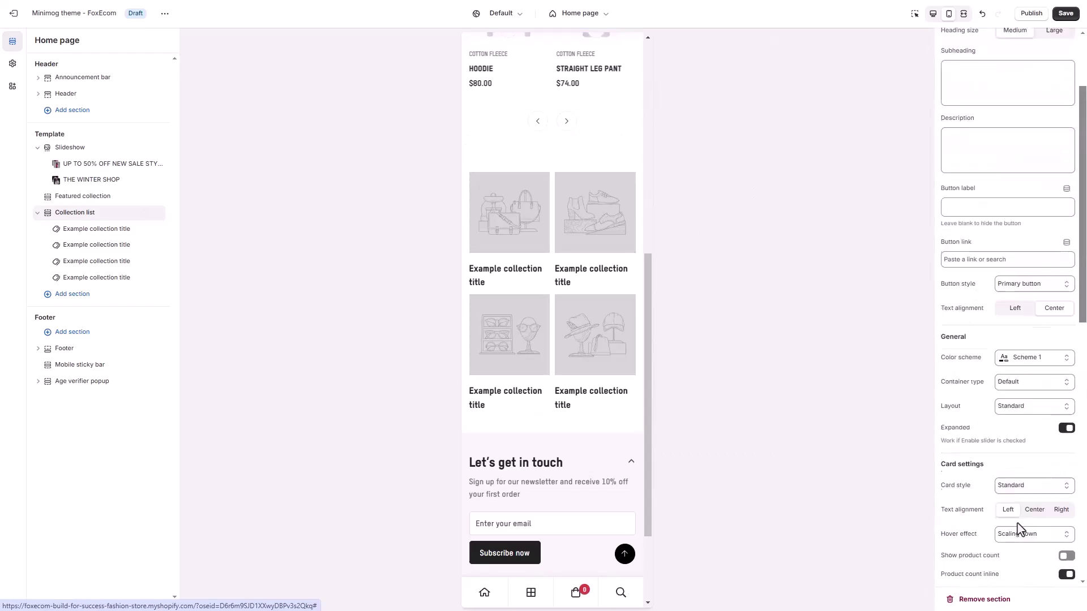
click(934, 14)
Assign The Winter Shop collection to the first block of the collection list.
click(124, 231)
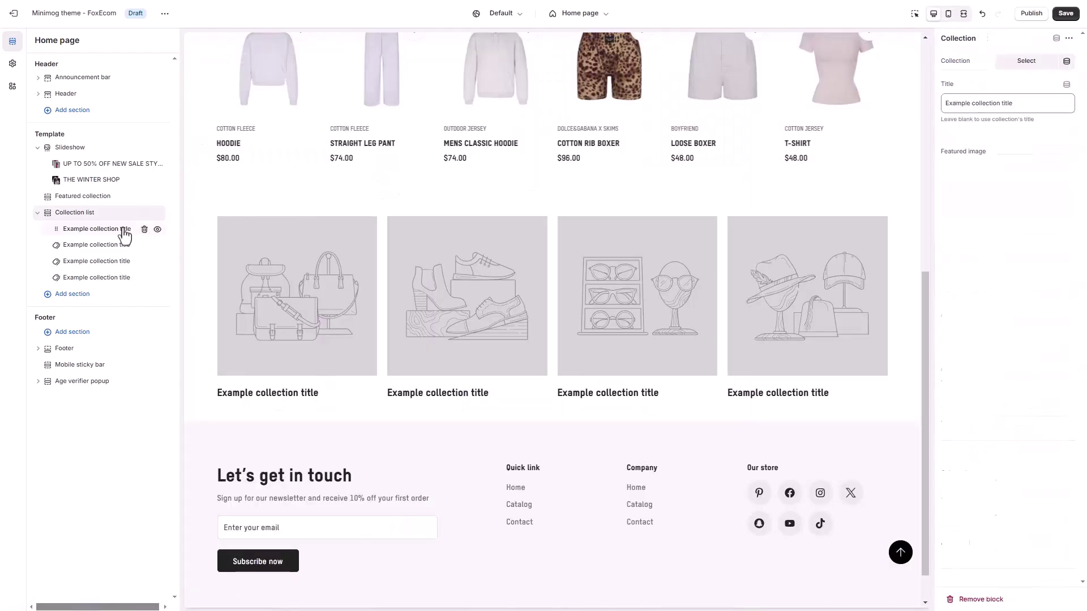
click(1026, 61)
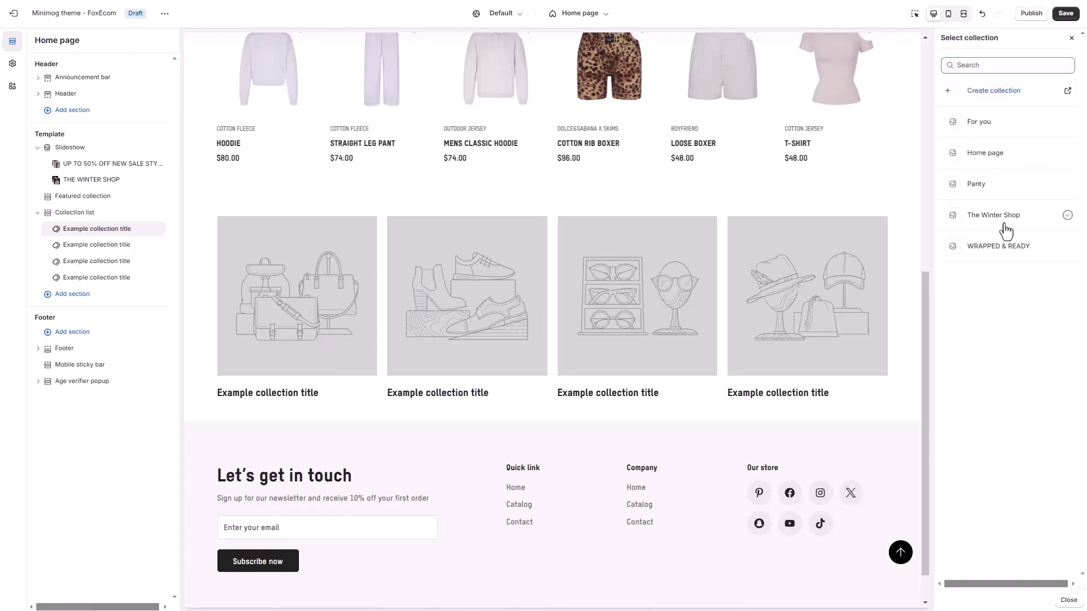
click(996, 215)
Give the first collection block the featured image of the model in the pink bikini top and title it "NEW ARRIVALS".
click(1026, 146)
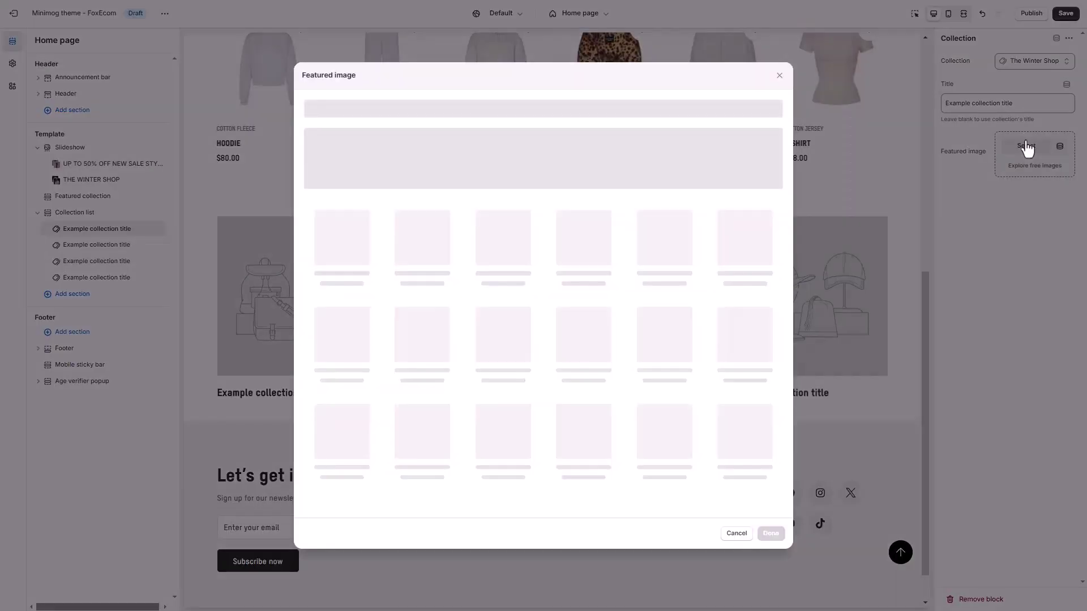
click(503, 358)
click(771, 526)
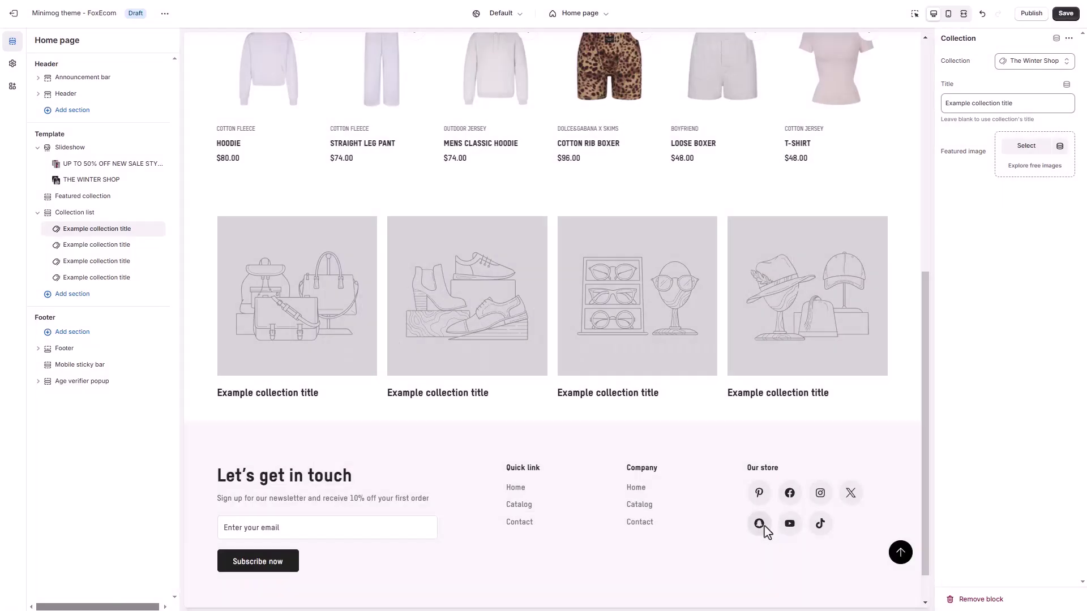
drag(1019, 104, 943, 103)
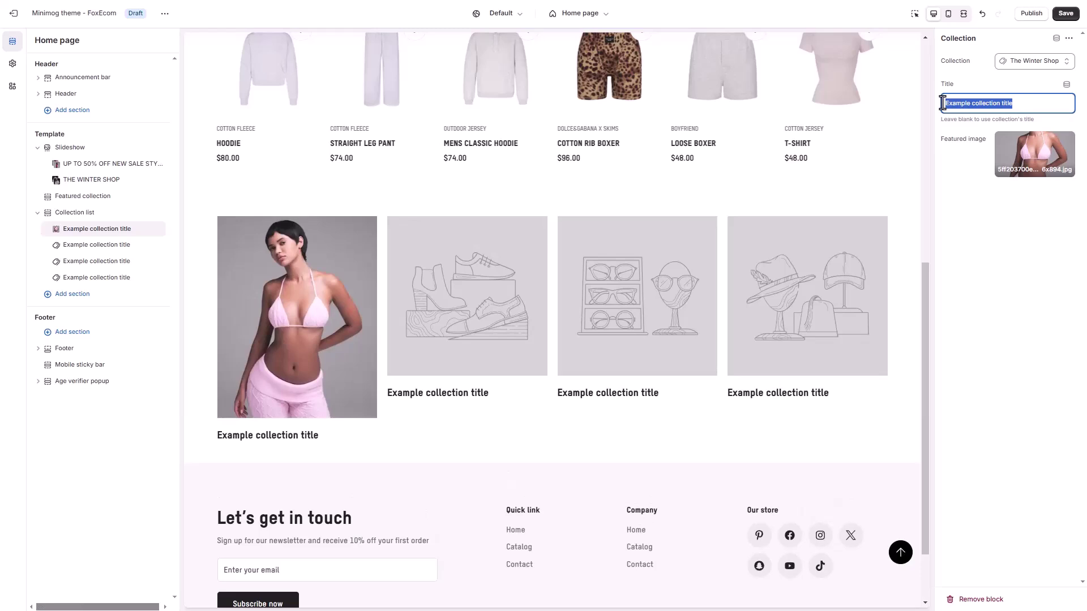
text(NEW ARRIVALS)
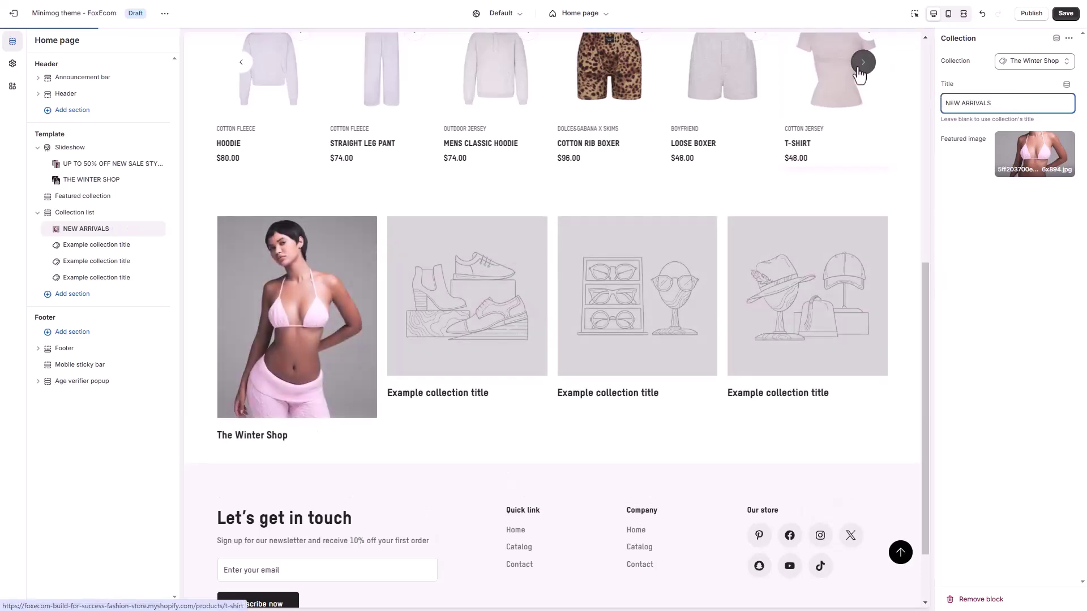
Open the second collection block of the collection list for editing.
click(107, 237)
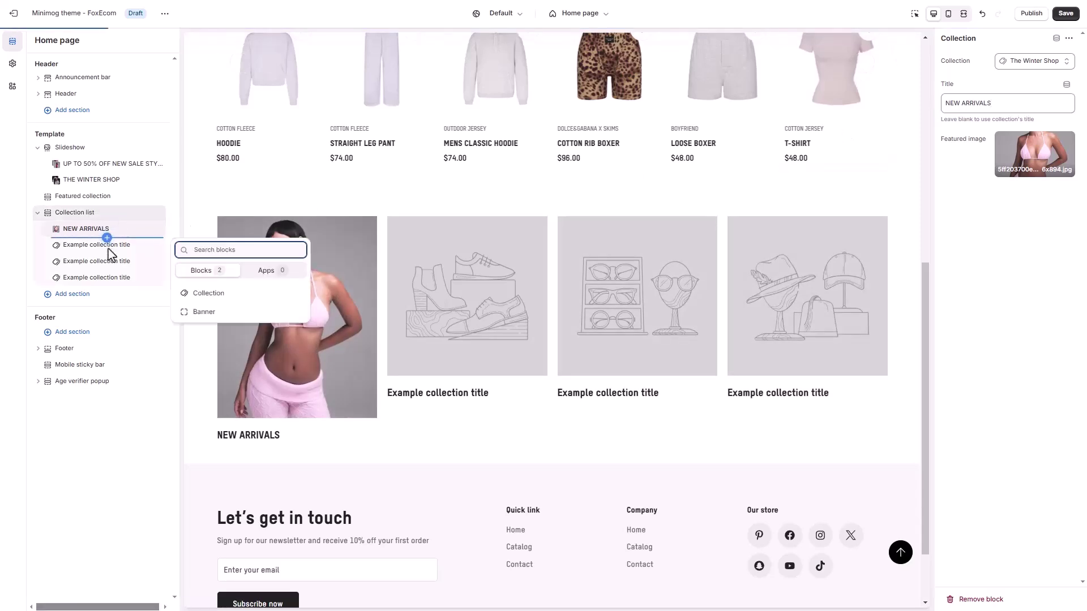
click(141, 430)
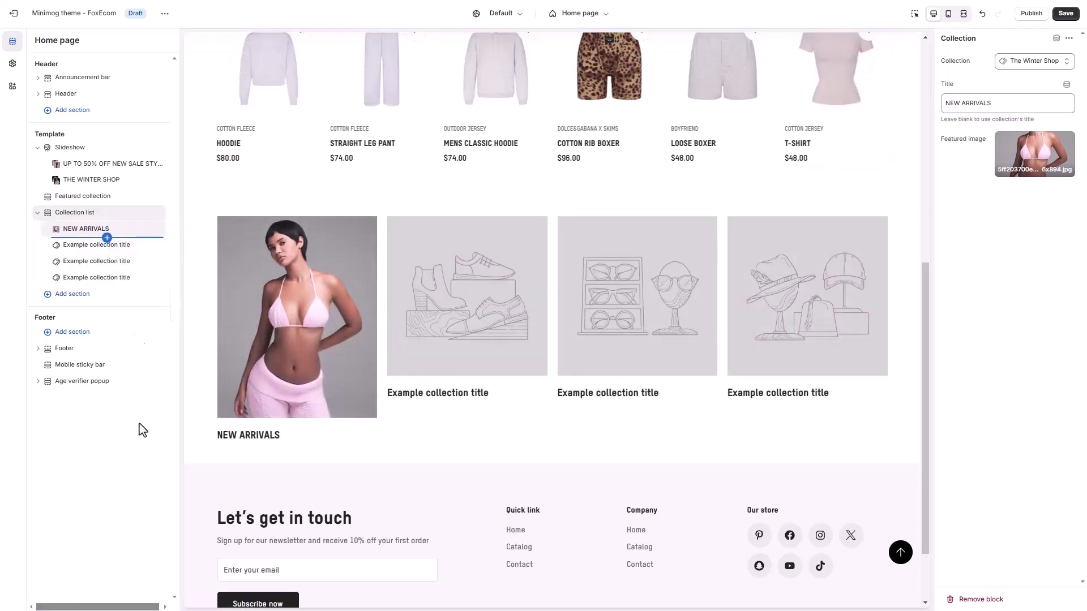
click(120, 252)
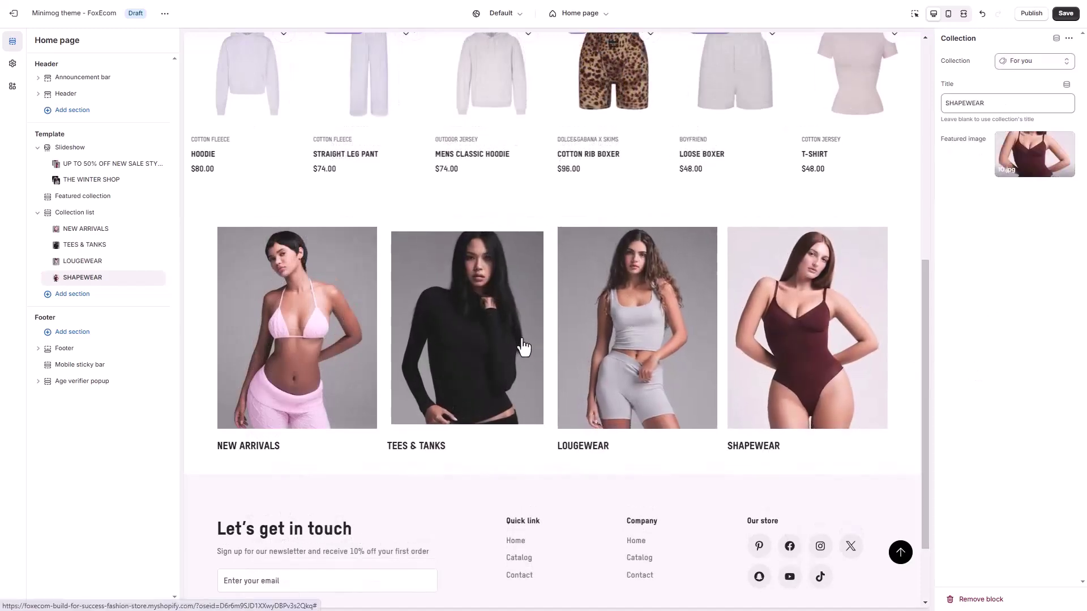
Set the collection list's card hover effect to None and its container type to Full width.
click(121, 219)
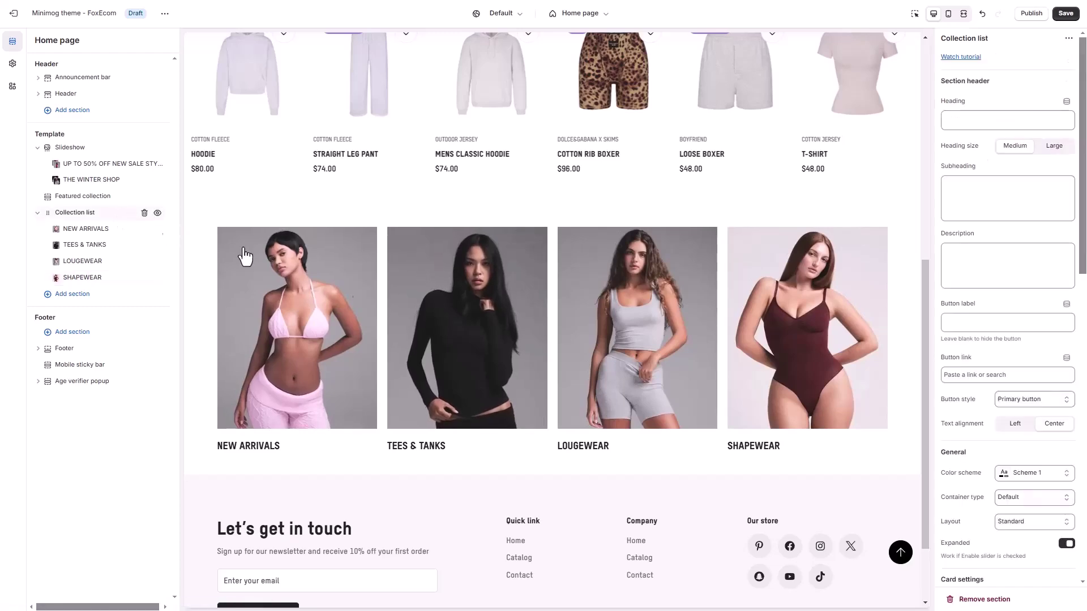
scroll(1045, 388, down, 3)
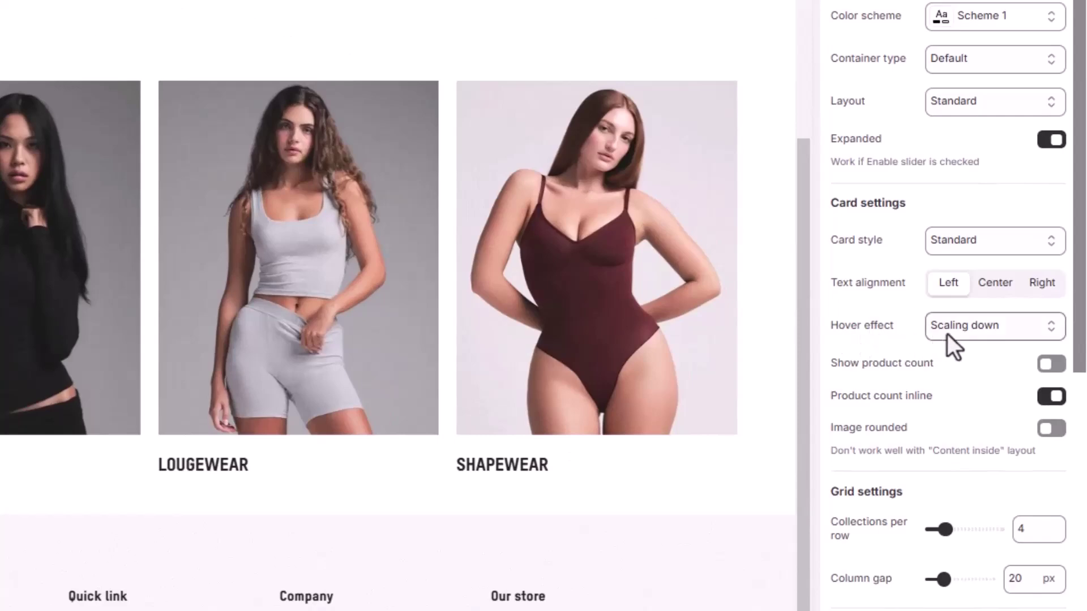
click(934, 334)
click(966, 347)
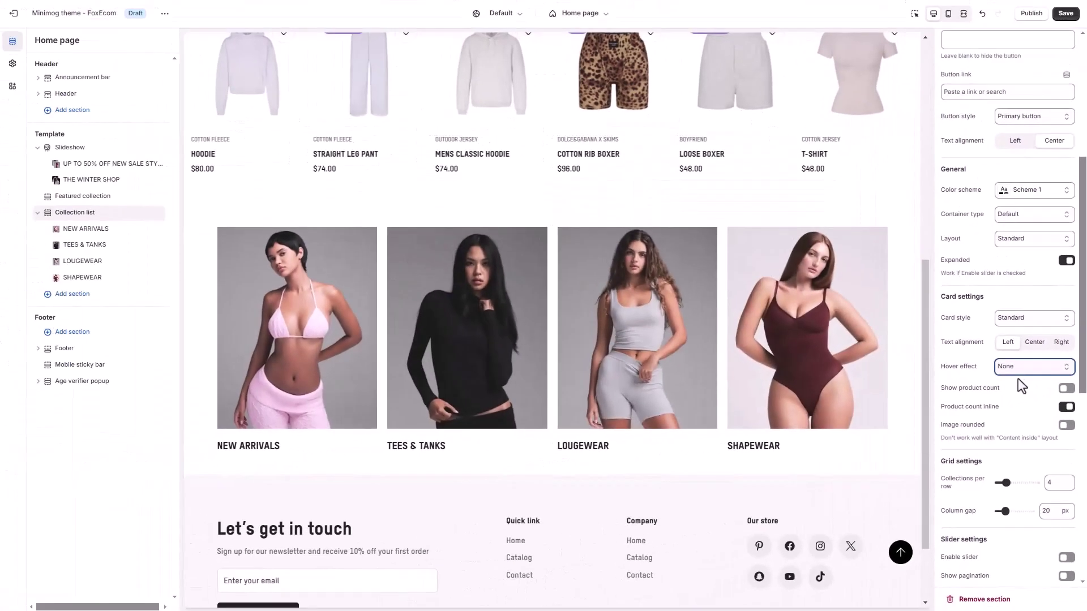
scroll(1024, 334, up, 1)
click(1026, 274)
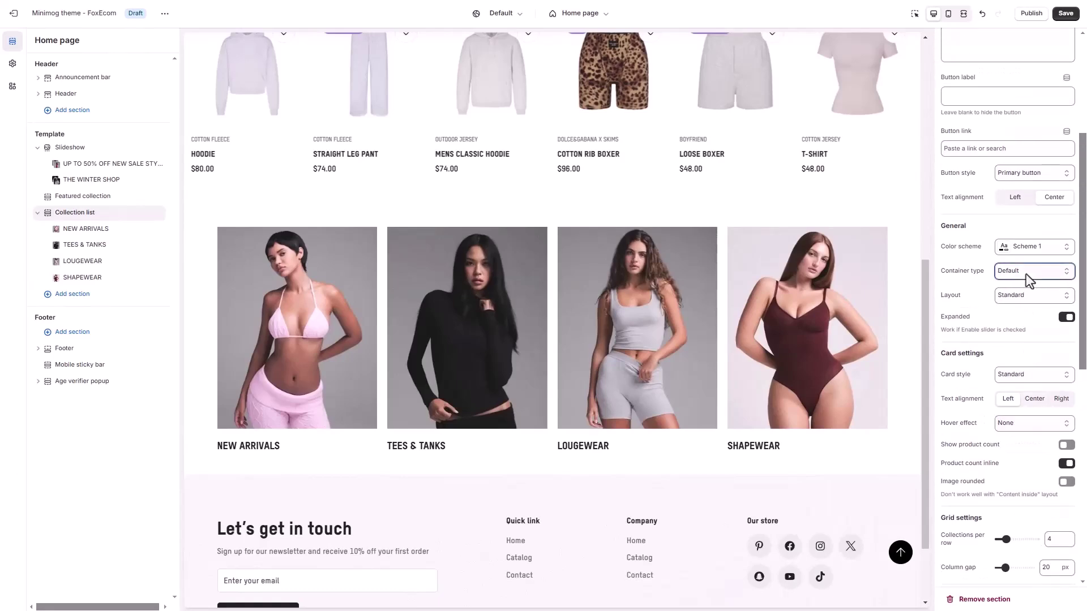
click(1012, 302)
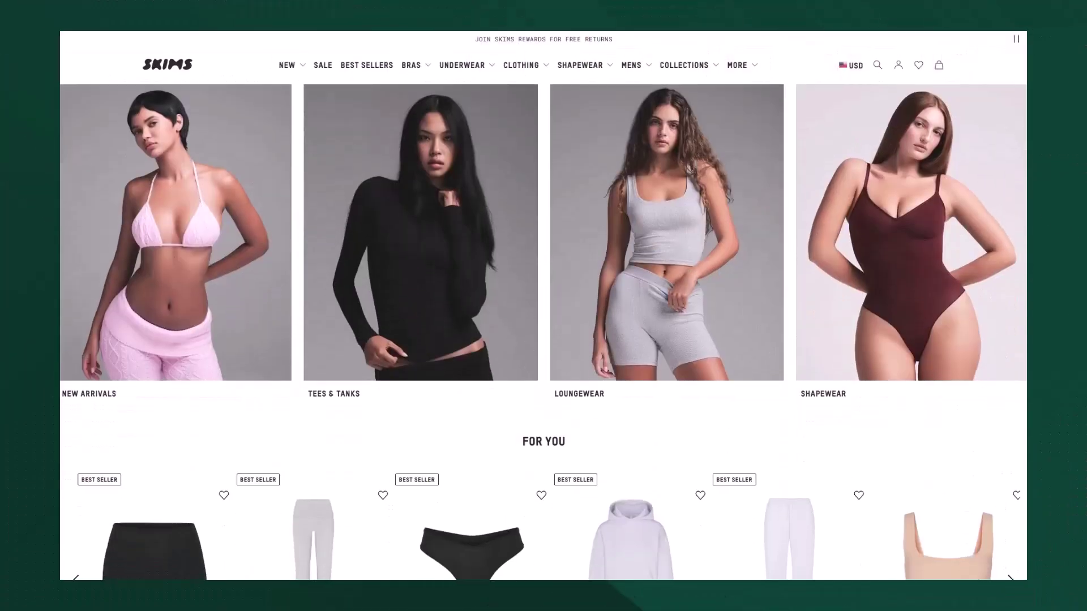
Add another Featured collection section below the collection list and set its heading to "FOR YOU".
scroll(544, 328, down, 3)
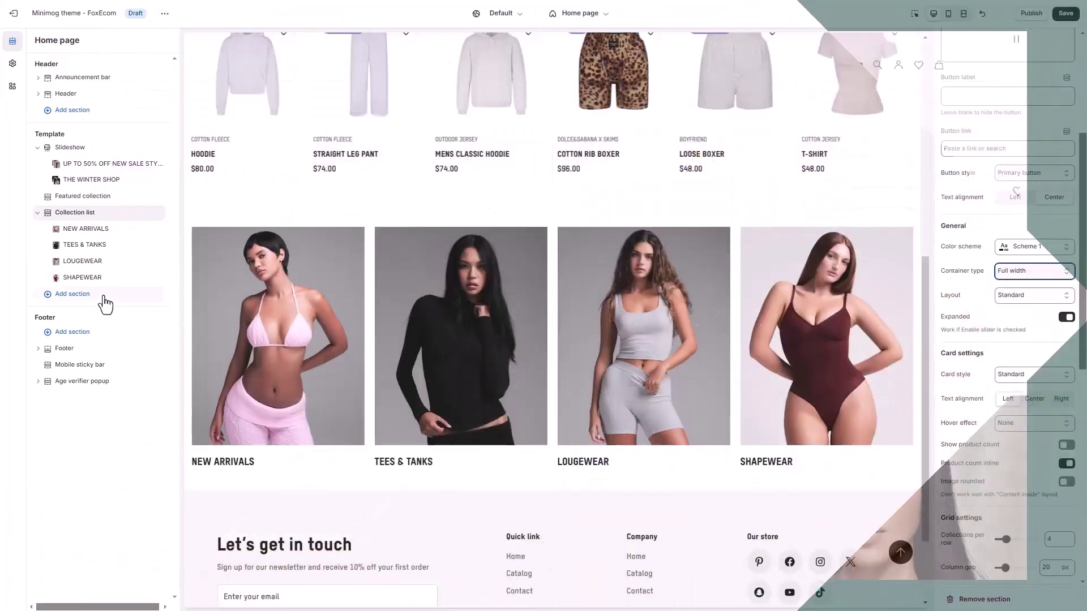
click(68, 296)
click(237, 343)
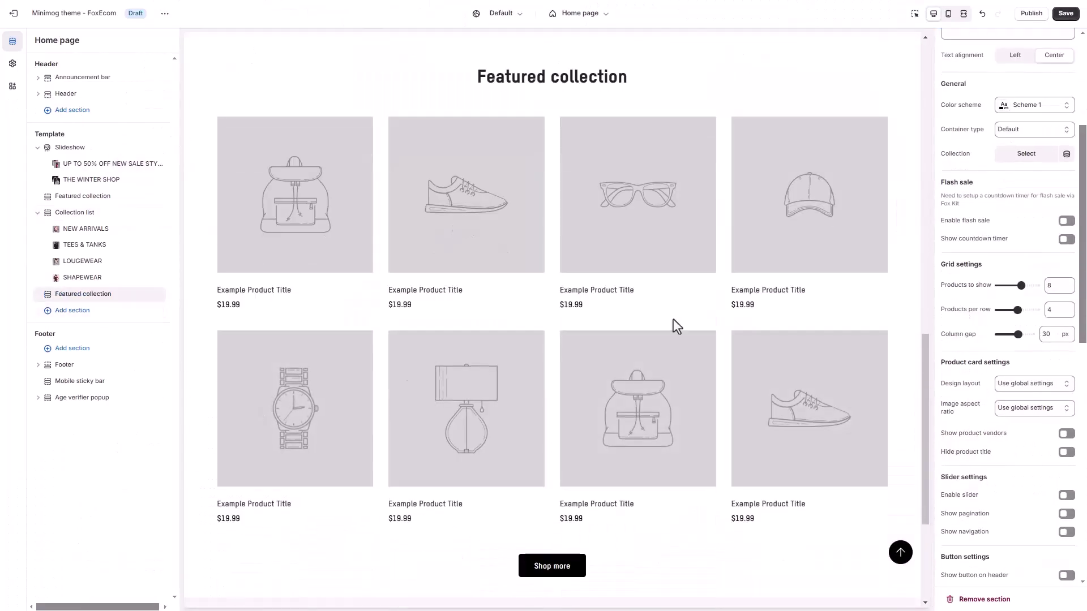
scroll(1015, 270, up, 4)
triple_click(1011, 102)
text(FOR YOU)
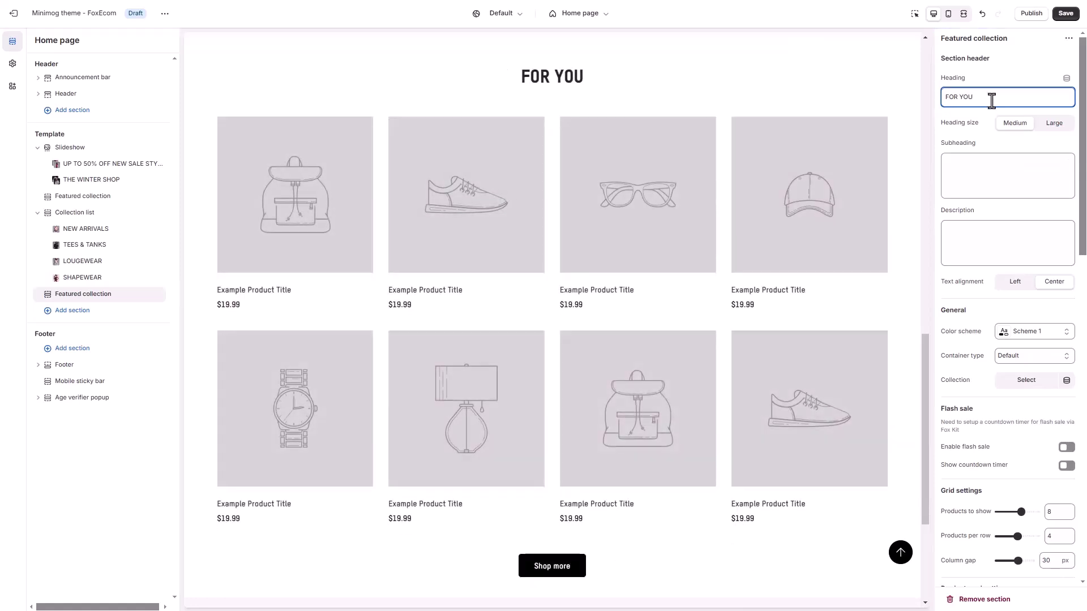
Set the FOR YOU section's container type to Full width and assign the For you collection to it.
click(1027, 357)
click(1027, 383)
click(1027, 381)
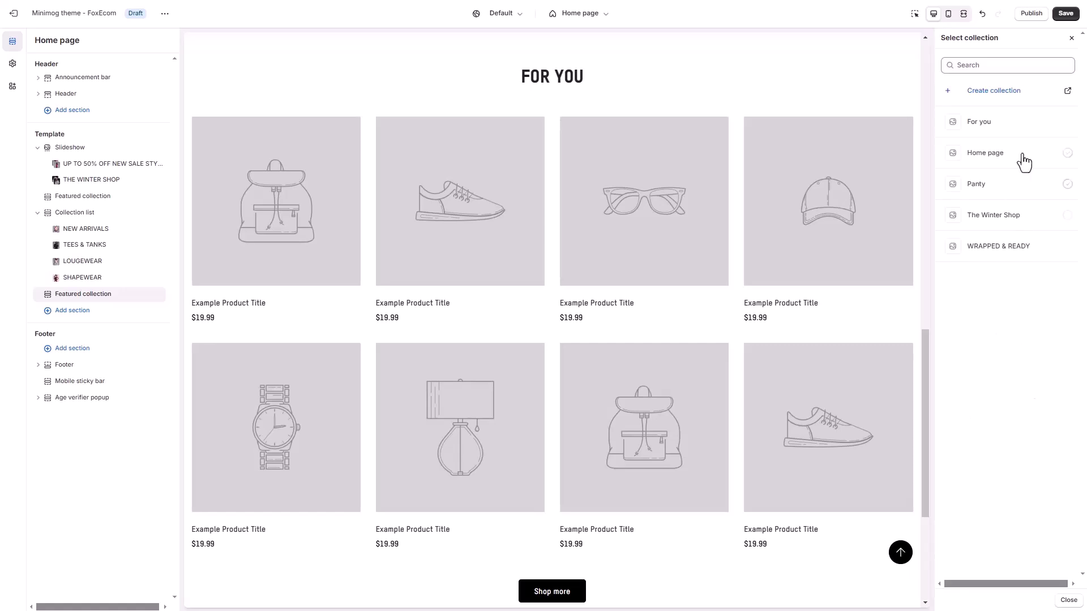
click(1029, 126)
Set the FOR YOU grid to show 12 products, 6 per row, with a 20 px column gap.
scroll(1035, 416, down, 3)
drag(1021, 341, 1032, 341)
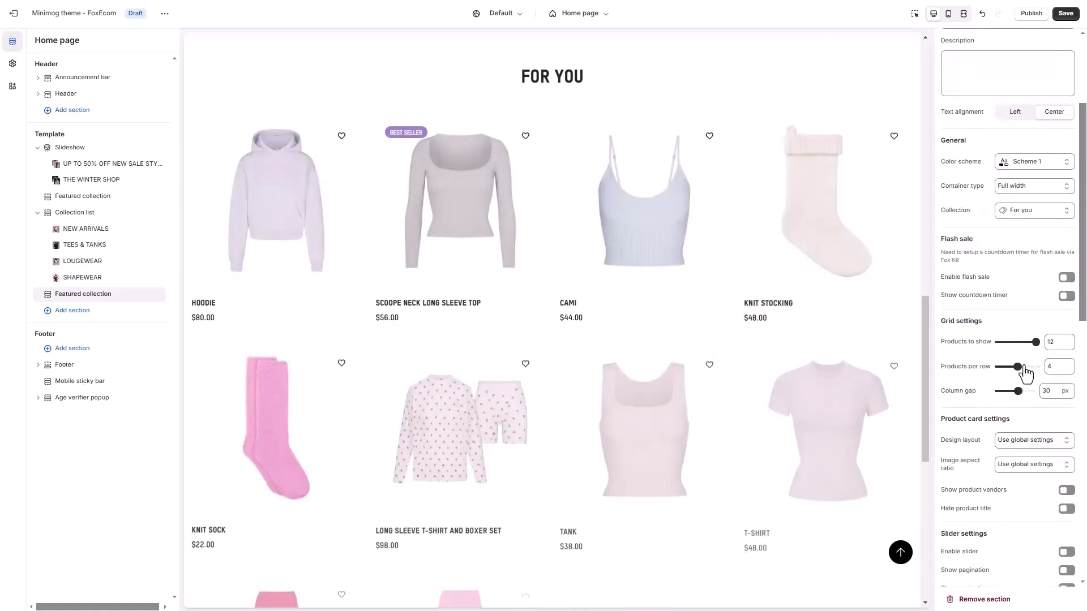
double_click(1046, 391)
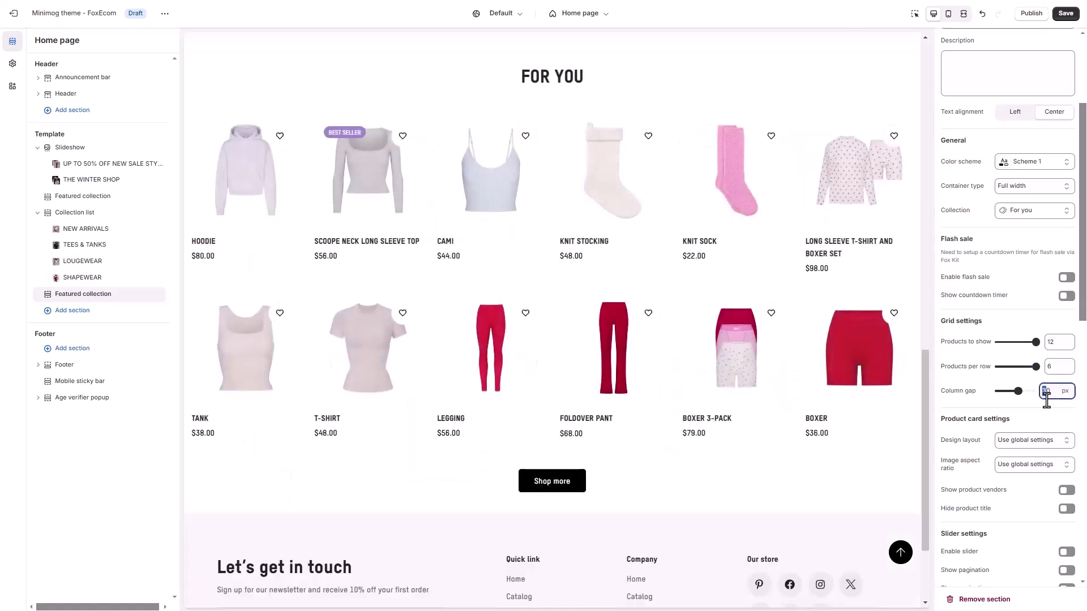
click(1047, 408)
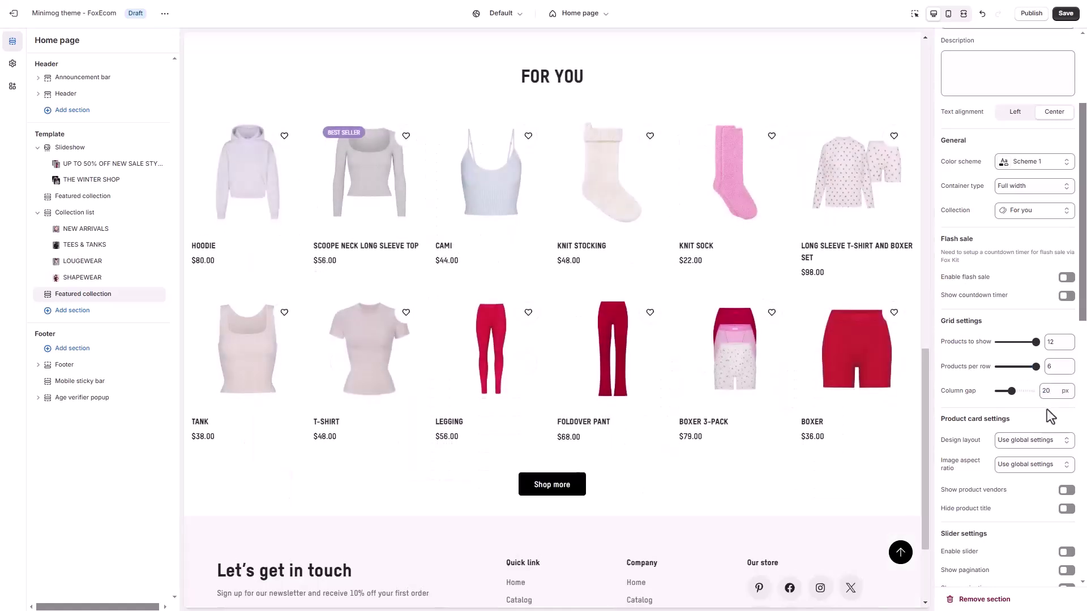
Show product vendors on the FOR YOU cards and enable the slider with navigation.
scroll(1048, 411, down, 1)
click(1067, 434)
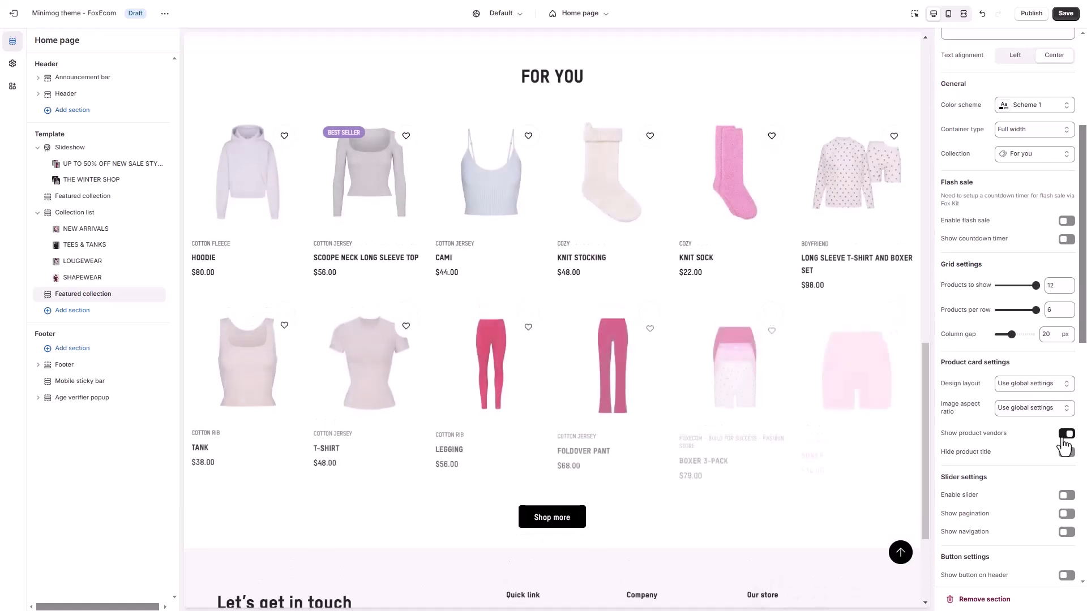
scroll(1048, 441, down, 1)
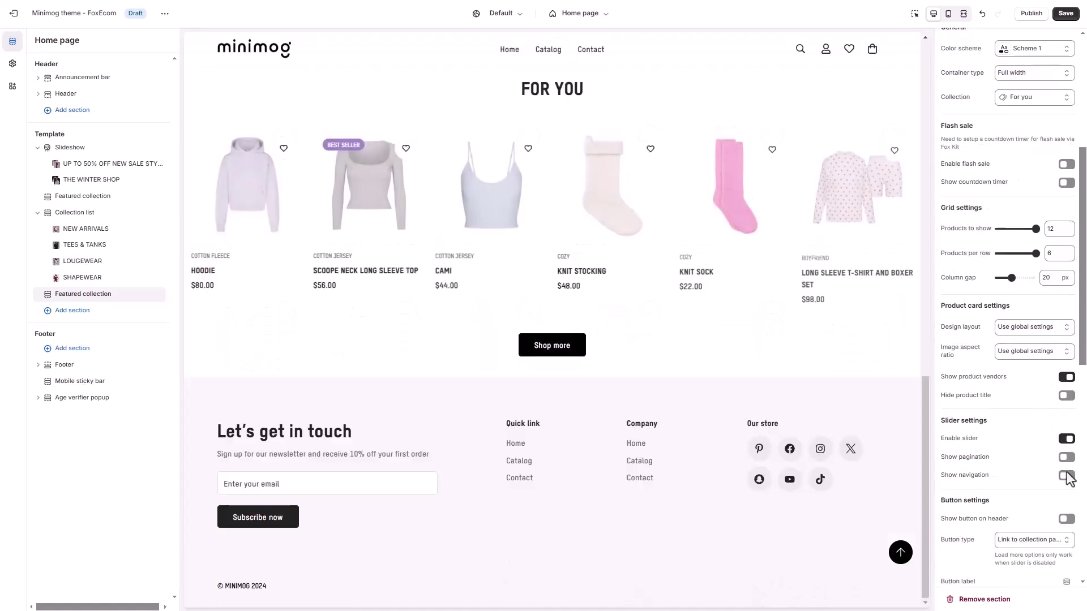
click(1066, 475)
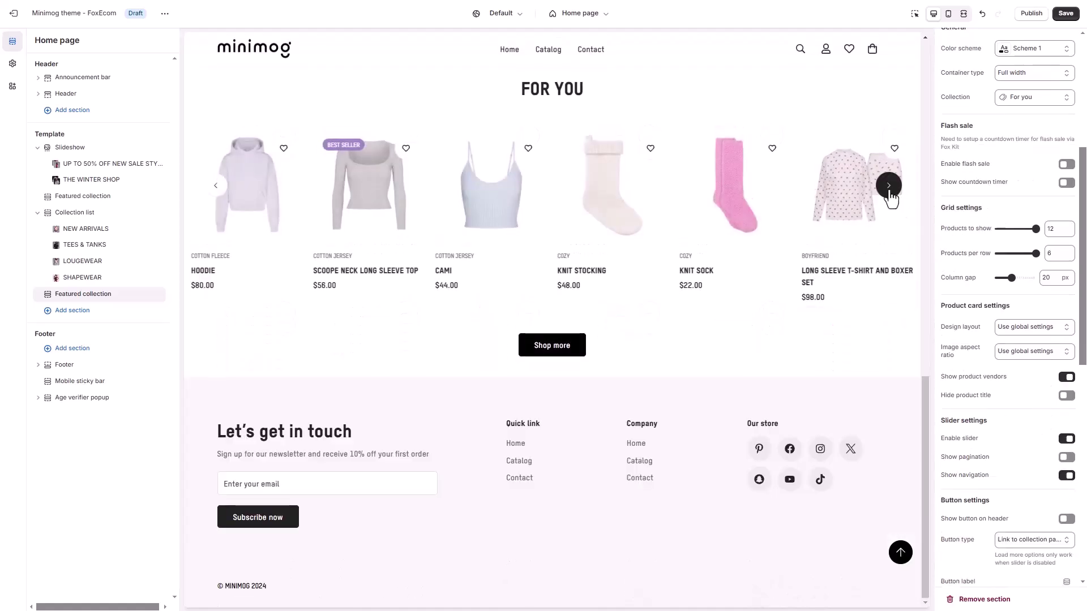
Clear the FOR YOU section's button label to hide its button.
scroll(985, 427, down, 3)
drag(1006, 434, 942, 431)
key(BackSpace)
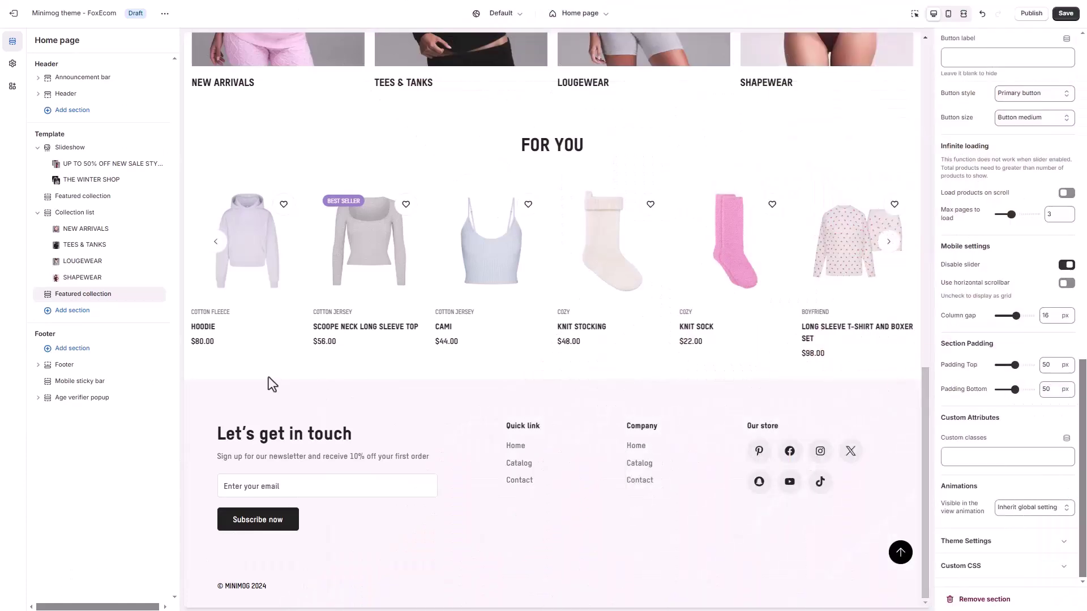
Add a Video hero section below the FOR YOU collection and assign it the 0:06 Shopify-hosted video.
click(99, 311)
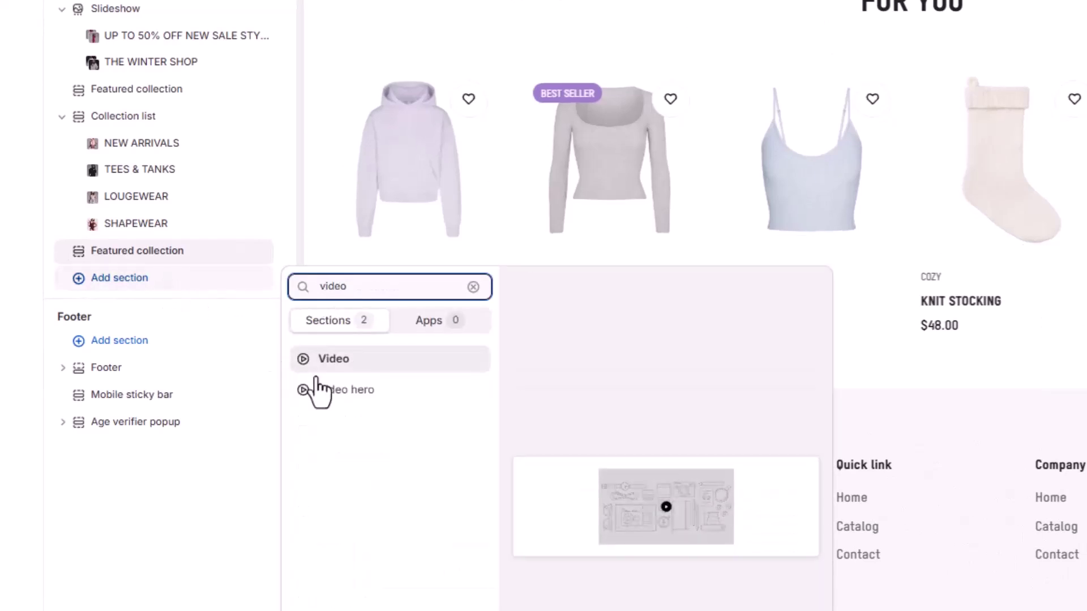
click(317, 389)
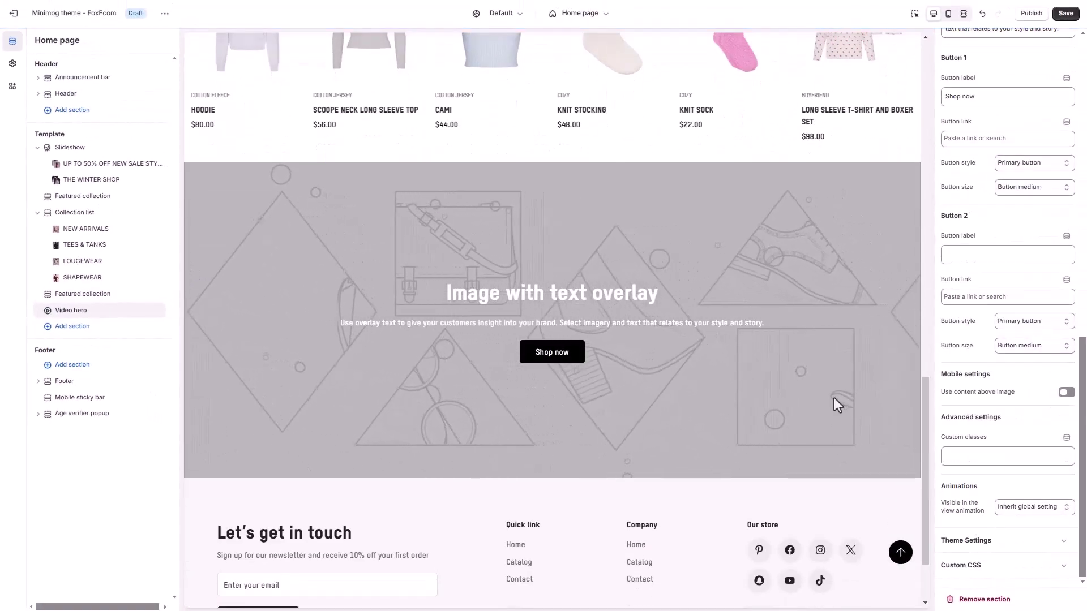
scroll(992, 335, up, 10)
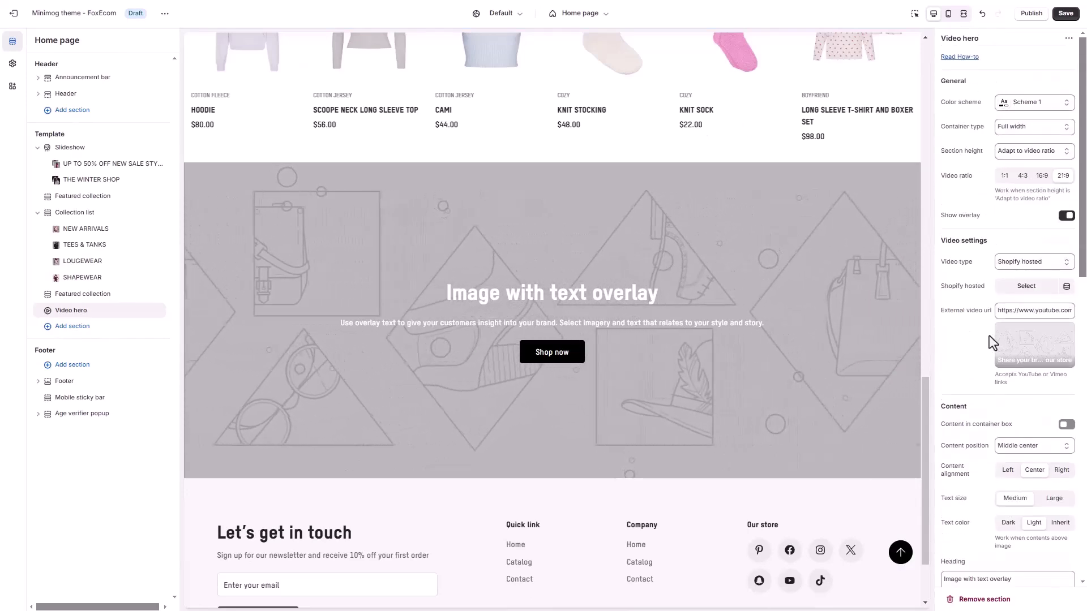
click(1033, 292)
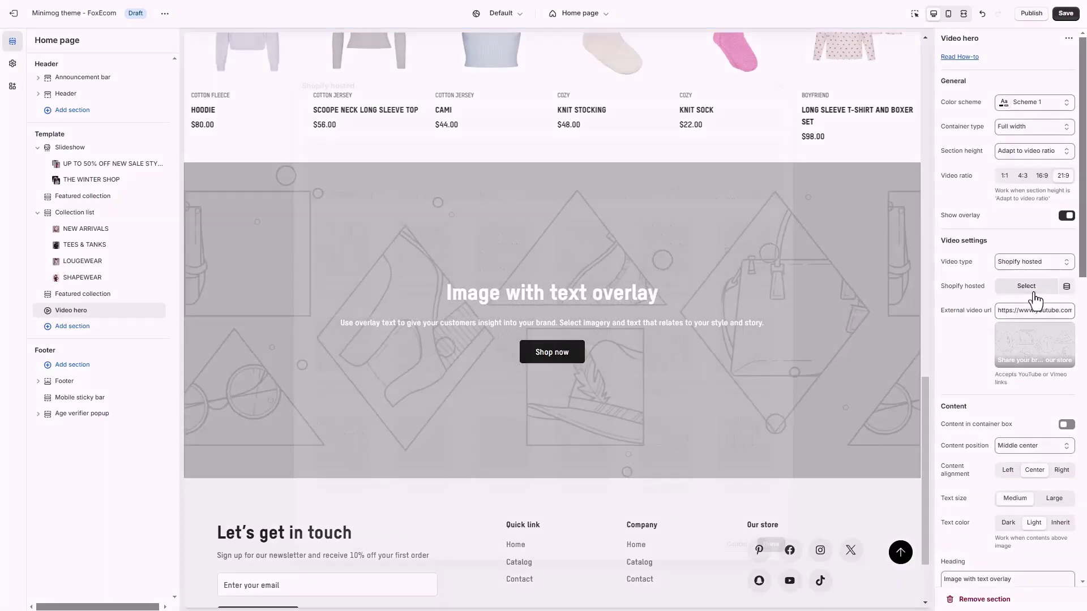
click(357, 256)
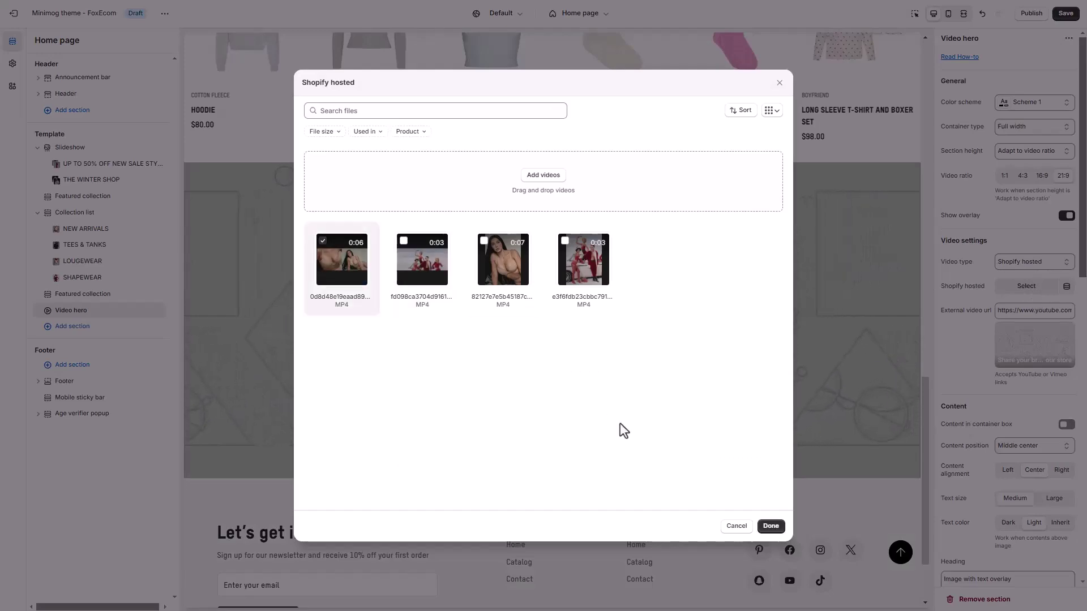
click(771, 526)
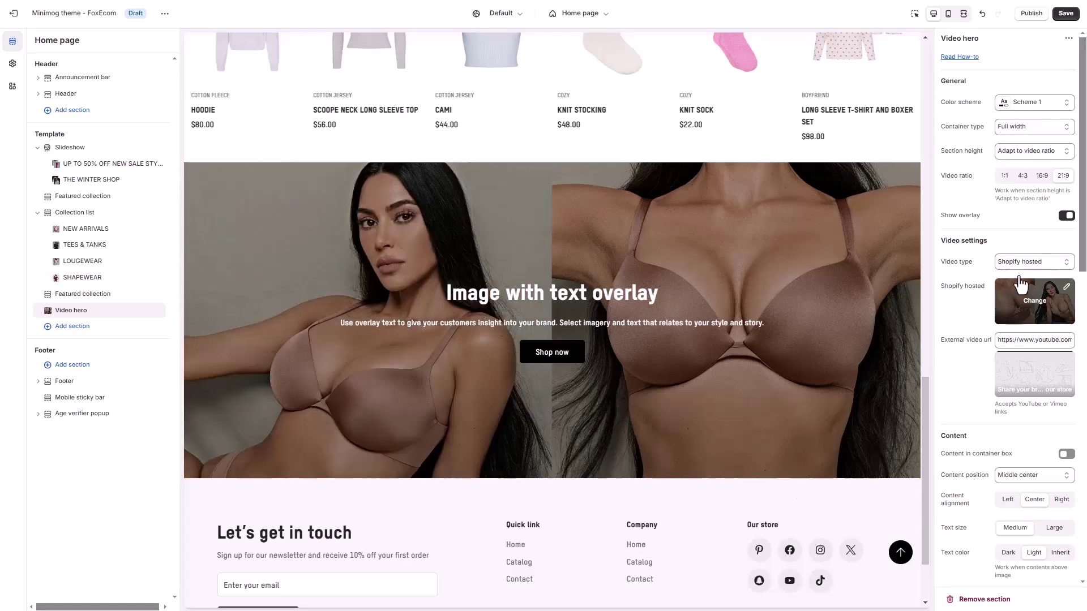
Turn off the Video hero's overlay and set its heading to "BEST SELLERS".
click(1066, 218)
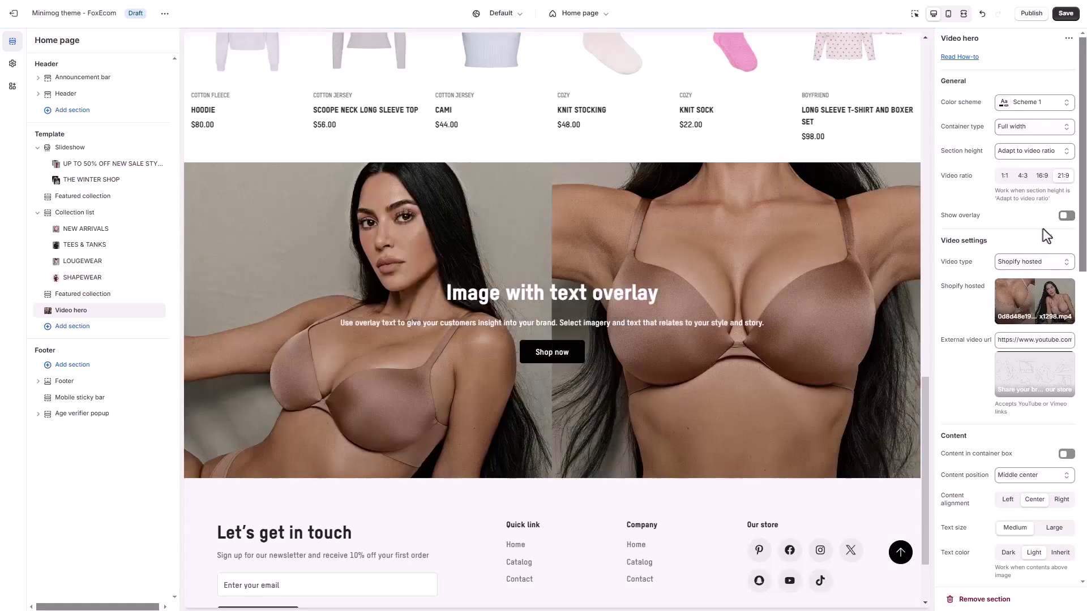
scroll(1041, 230, down, 3)
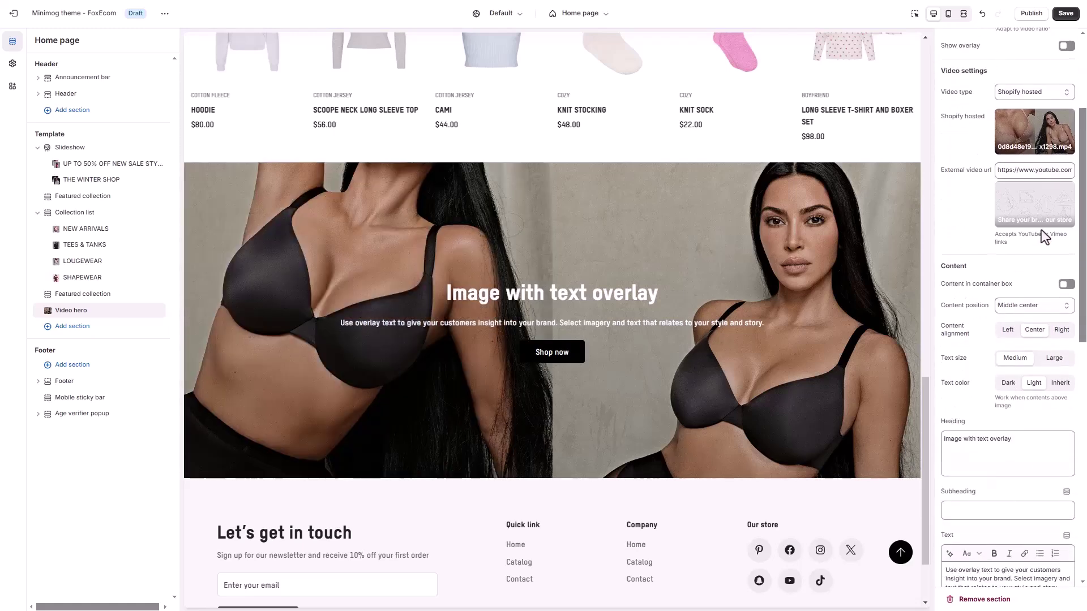
scroll(1041, 229, down, 1)
drag(1021, 383, 944, 384)
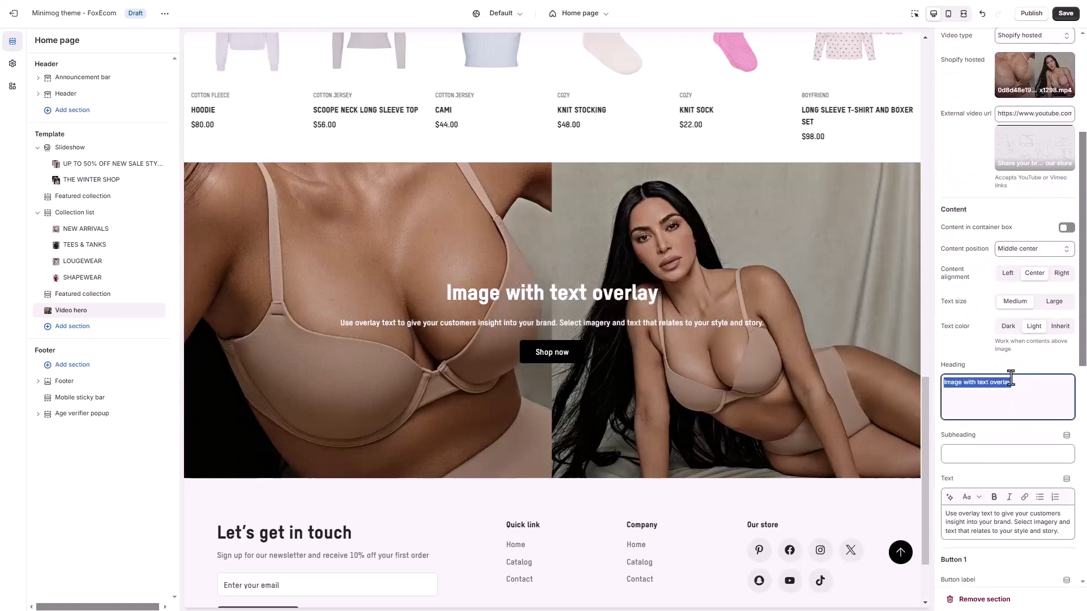
text(BEST SELLERS)
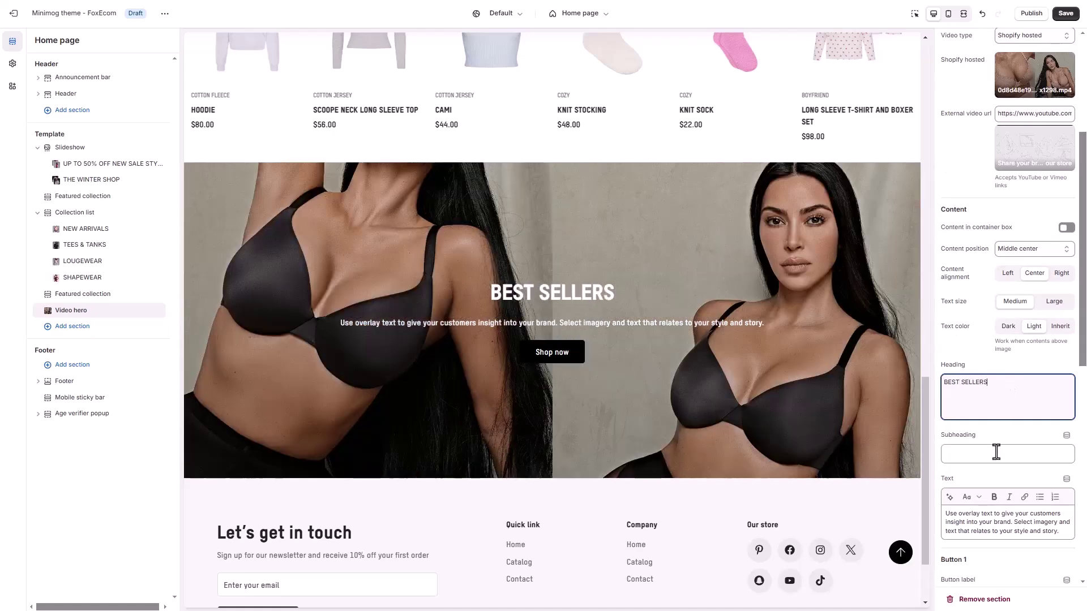
Replace the Video hero's text with "Innovative bras, sculpting solutions, and more of the most-wanted styles winning everyone over".
drag(1058, 532, 990, 504)
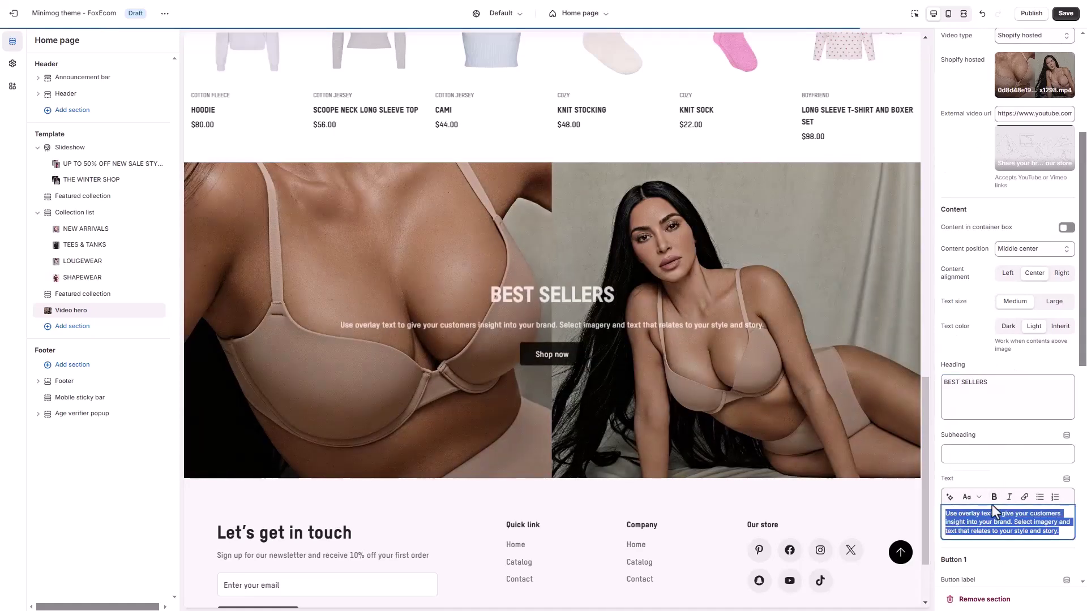
text(Innovative bras, scrulpting solutions, and more of the most-wanted styles winning everyone over)
click(1018, 470)
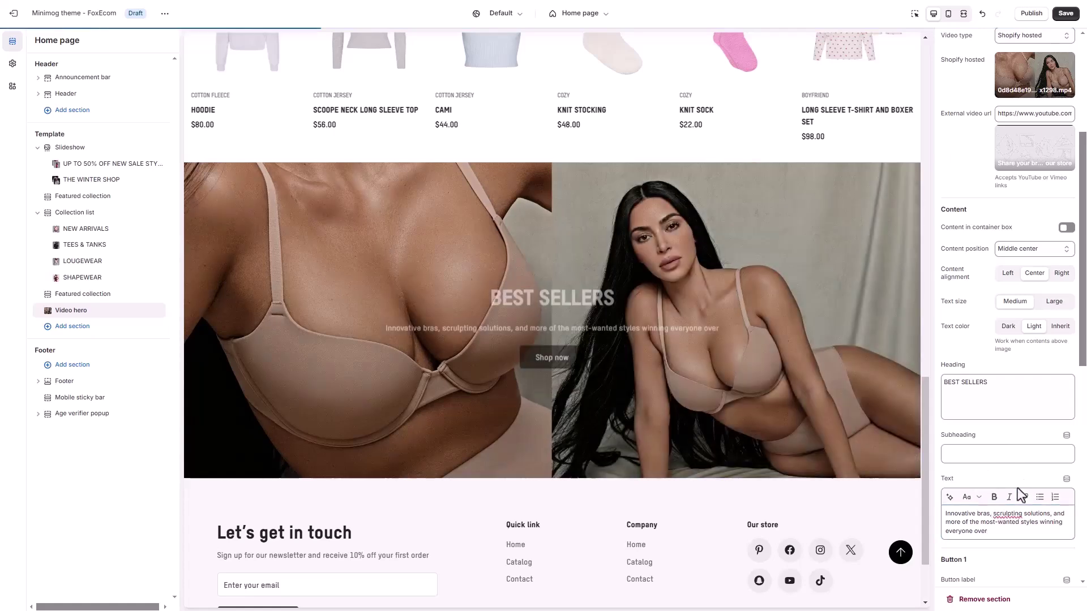
Label the Video hero's first button "SHOP NOW" and set its style to White button.
scroll(1011, 470, down, 3)
triple_click(956, 429)
text(SHOP NOW)
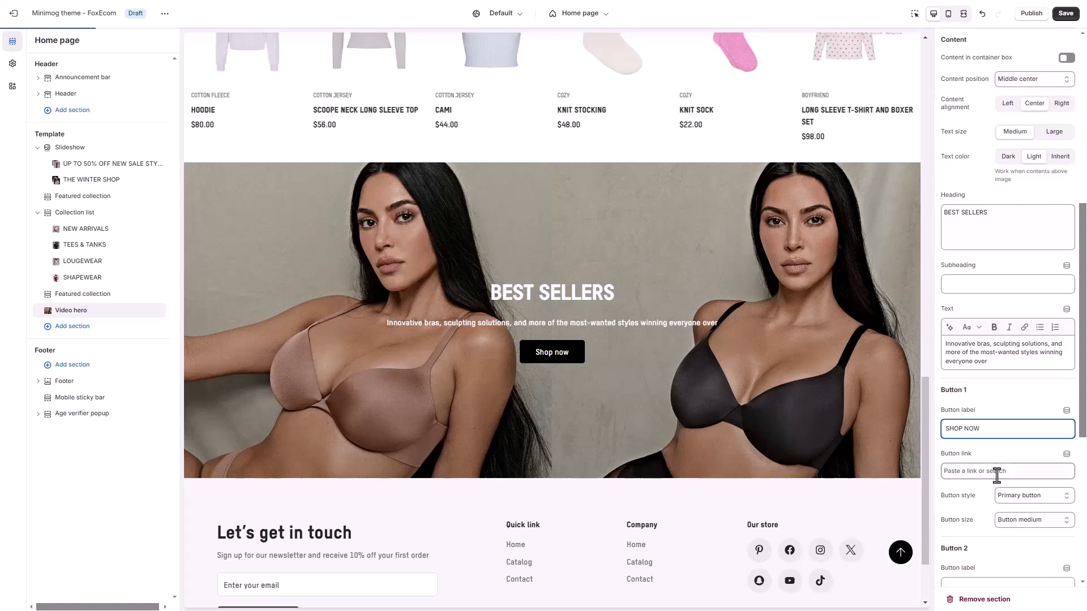
click(1013, 496)
click(1027, 535)
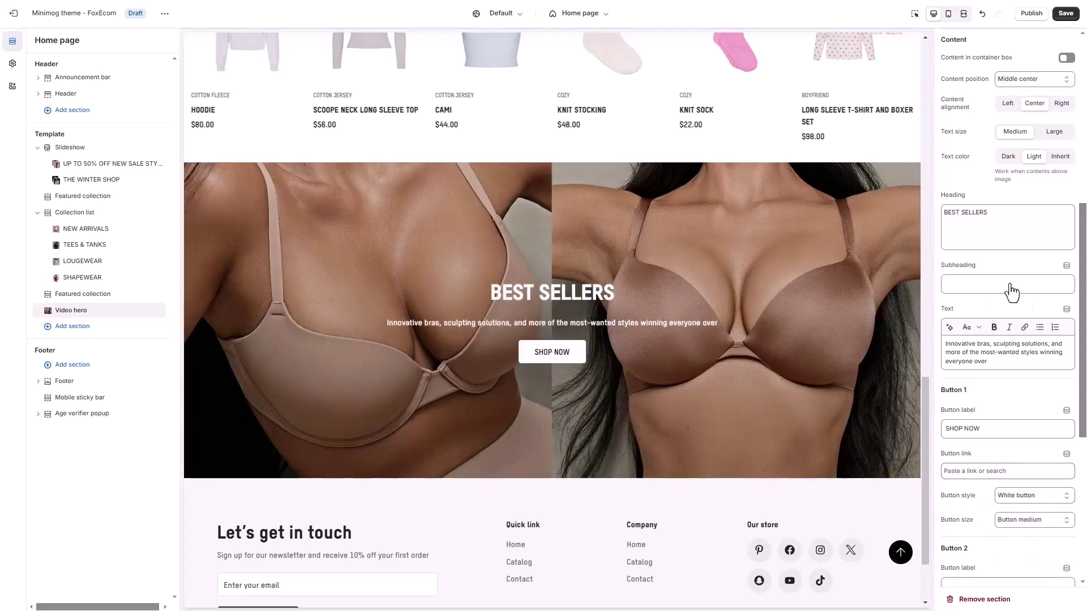
Set the Video hero's content position to Bottom left and its content alignment to Left.
click(1020, 80)
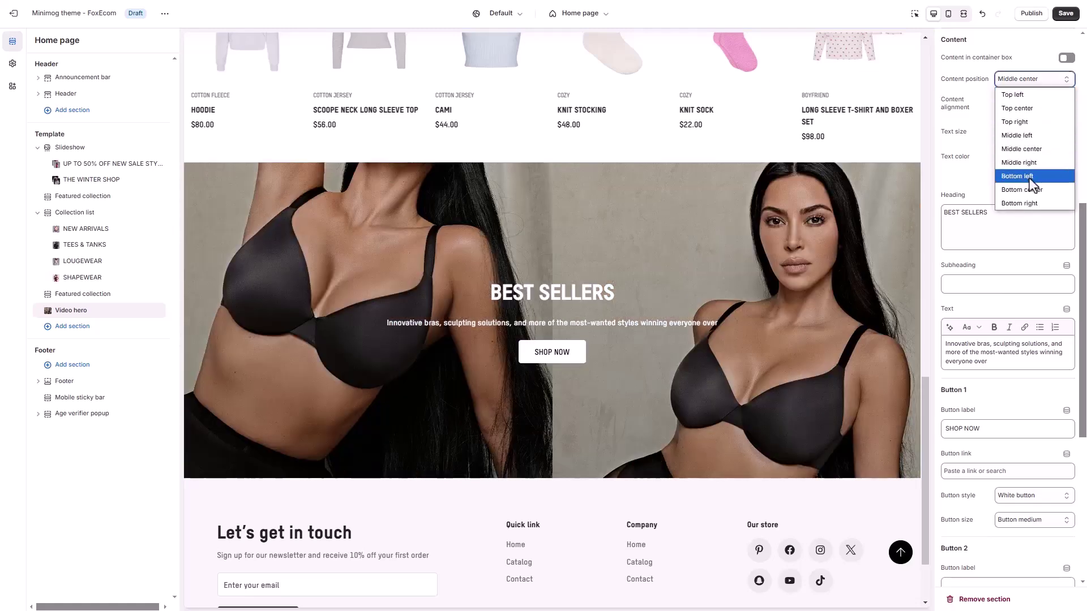
click(1029, 176)
click(1008, 107)
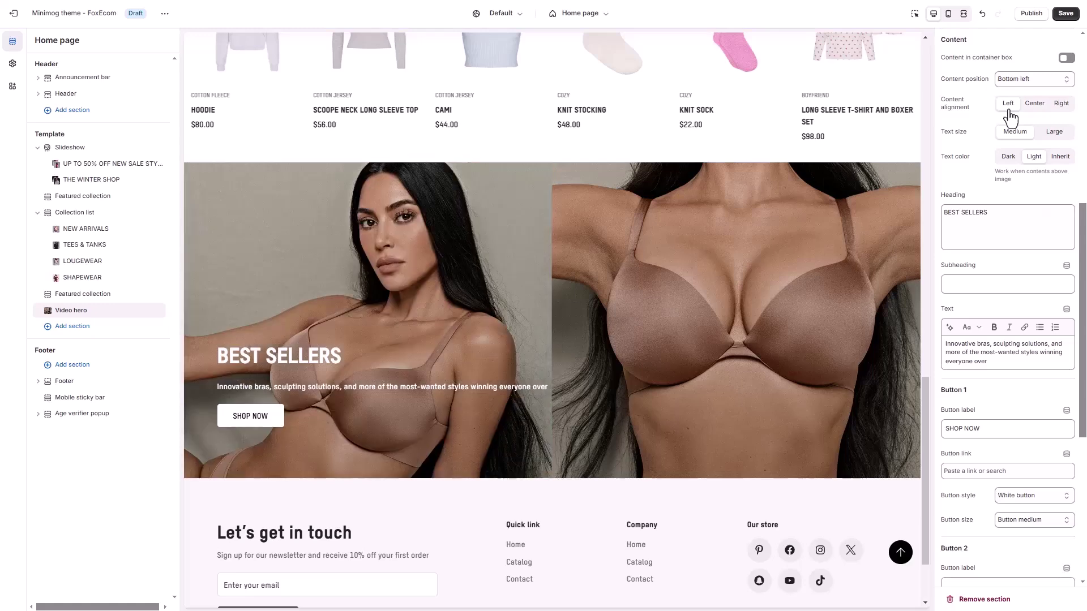
Add a second Video hero section below the first and assign it the 0:07 Shopify-hosted video.
click(113, 311)
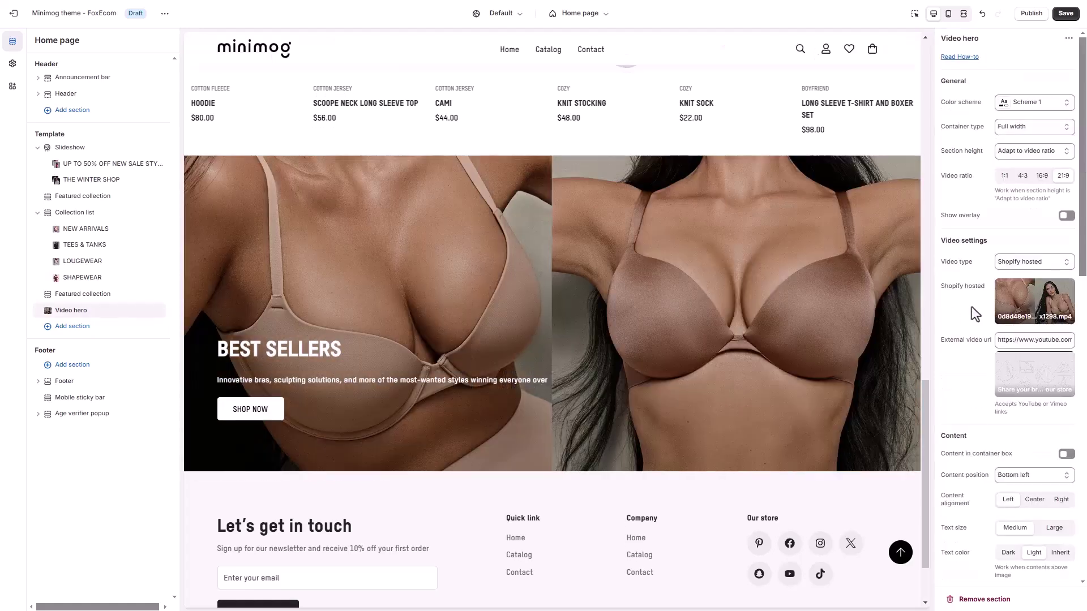
click(129, 328)
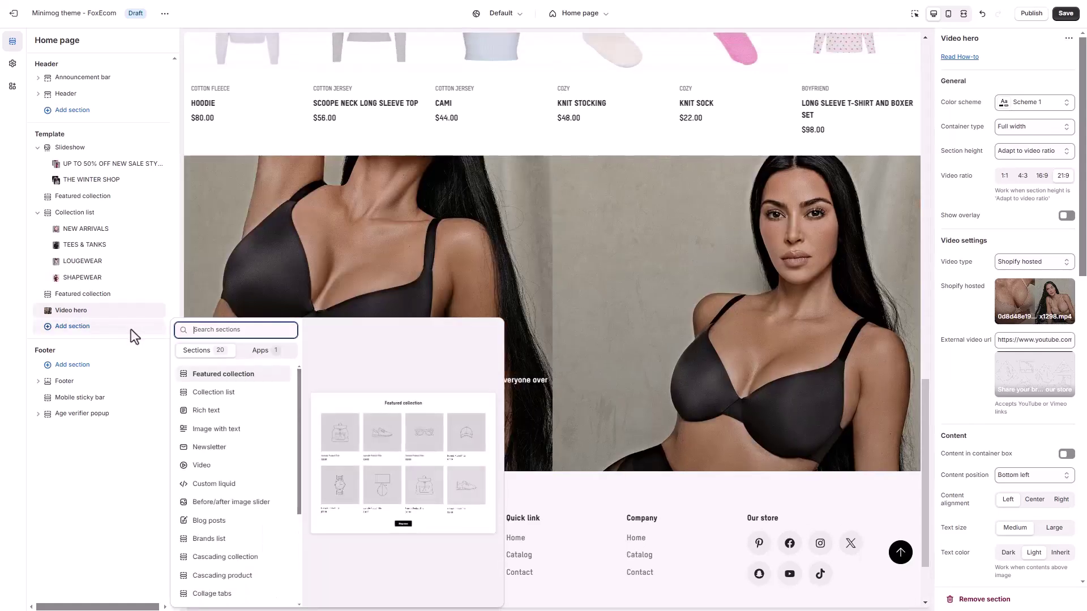
text(video he)
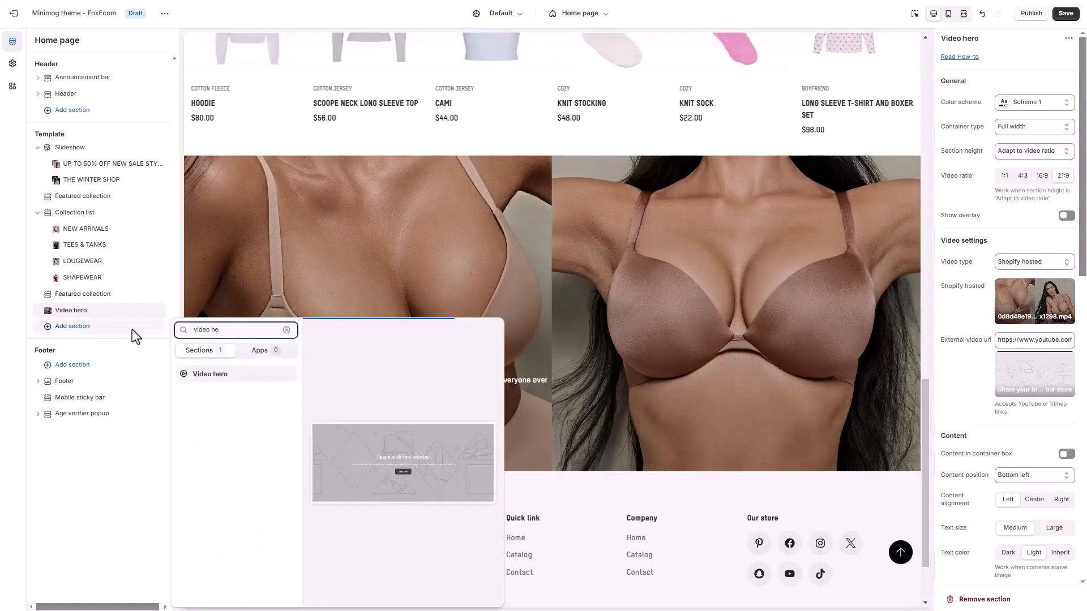
click(224, 376)
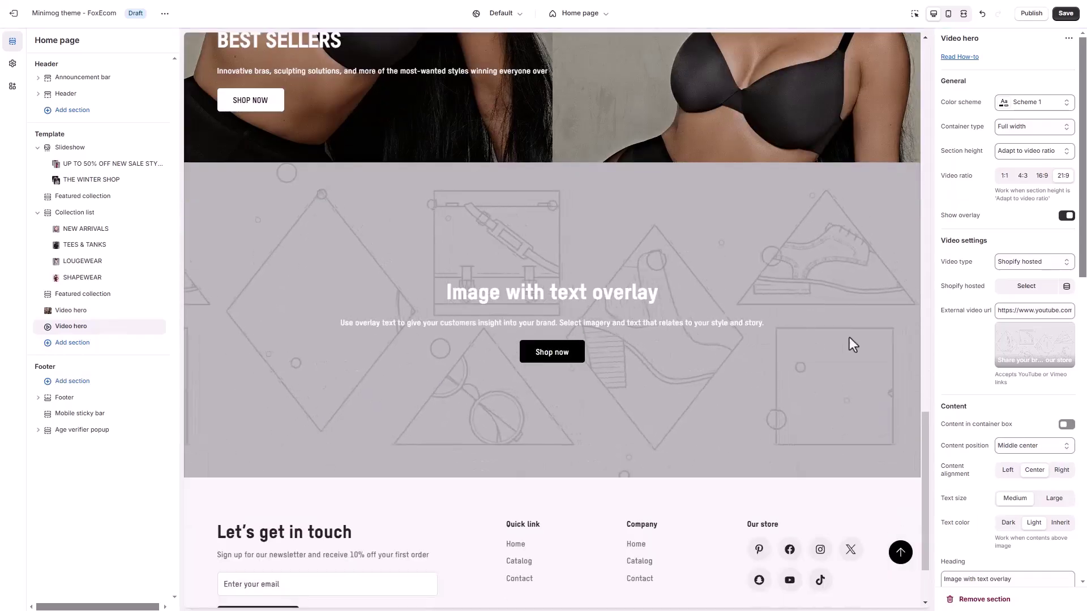
click(1022, 287)
click(500, 258)
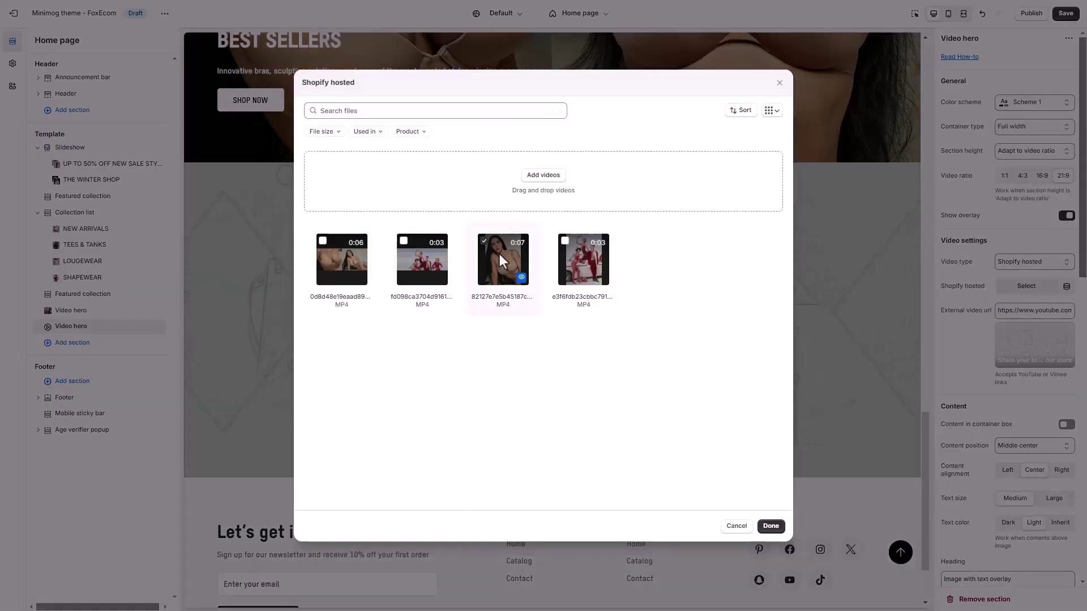
click(770, 526)
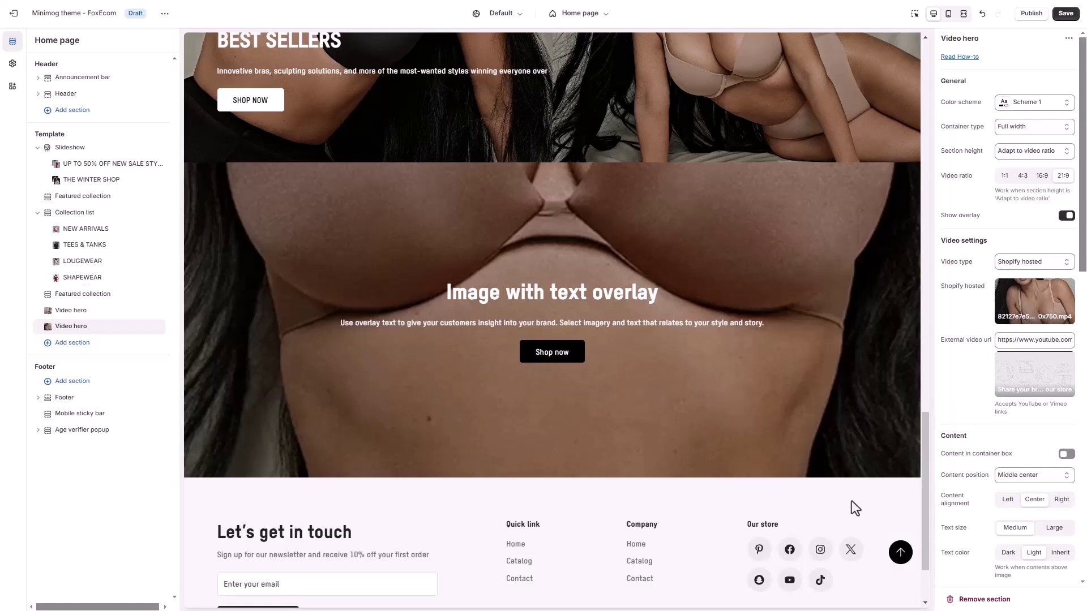
Give the first Video hero section the custom classes "m:hidden md:m:block" to hide it on mobile.
click(111, 310)
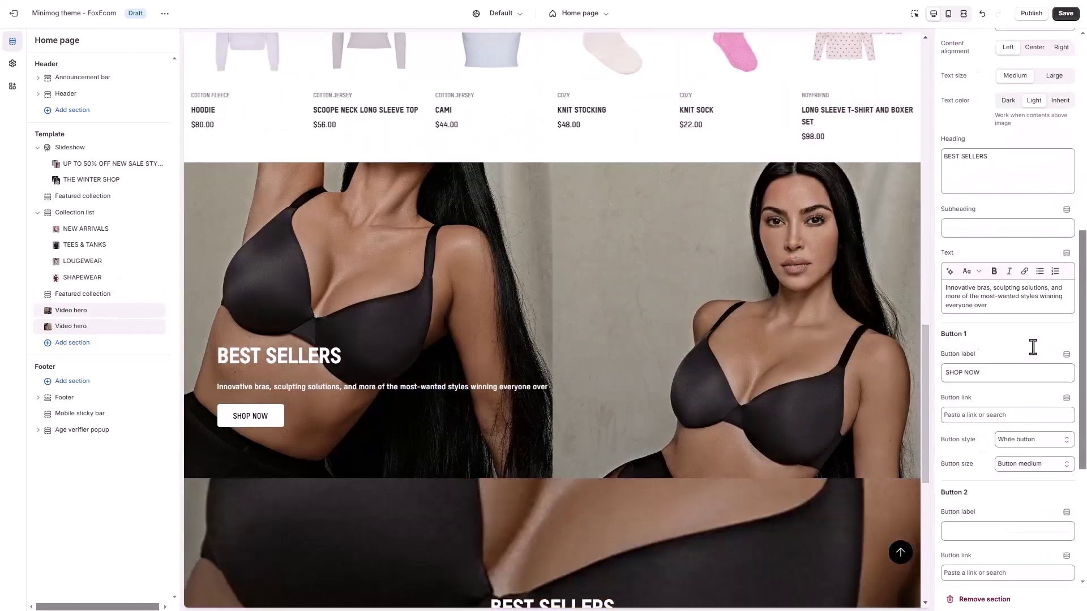
scroll(1031, 347, down, 5)
click(999, 477)
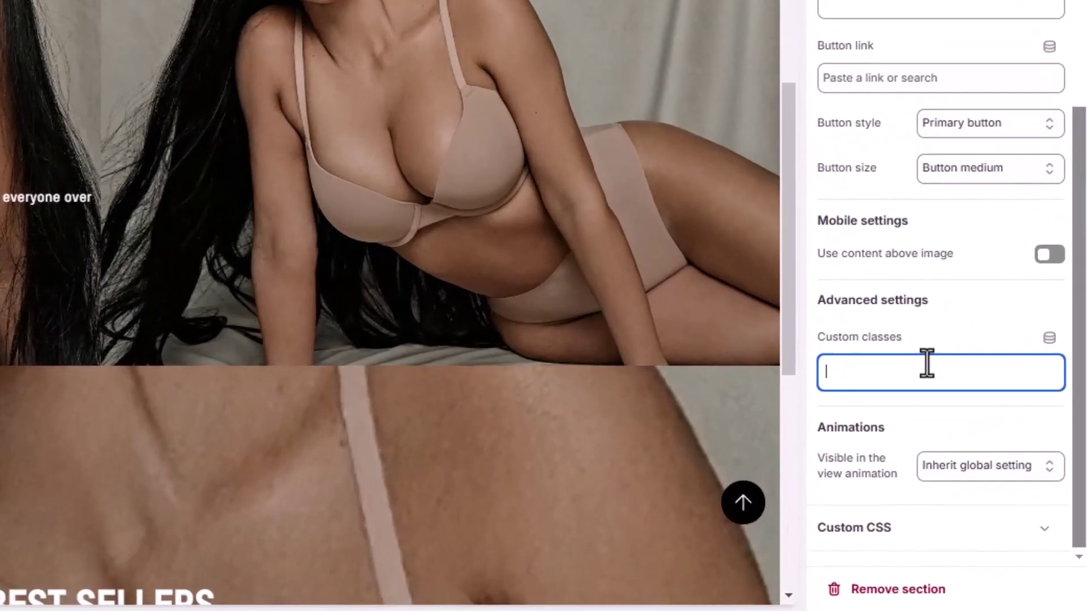
text(m:hidden md:m:block)
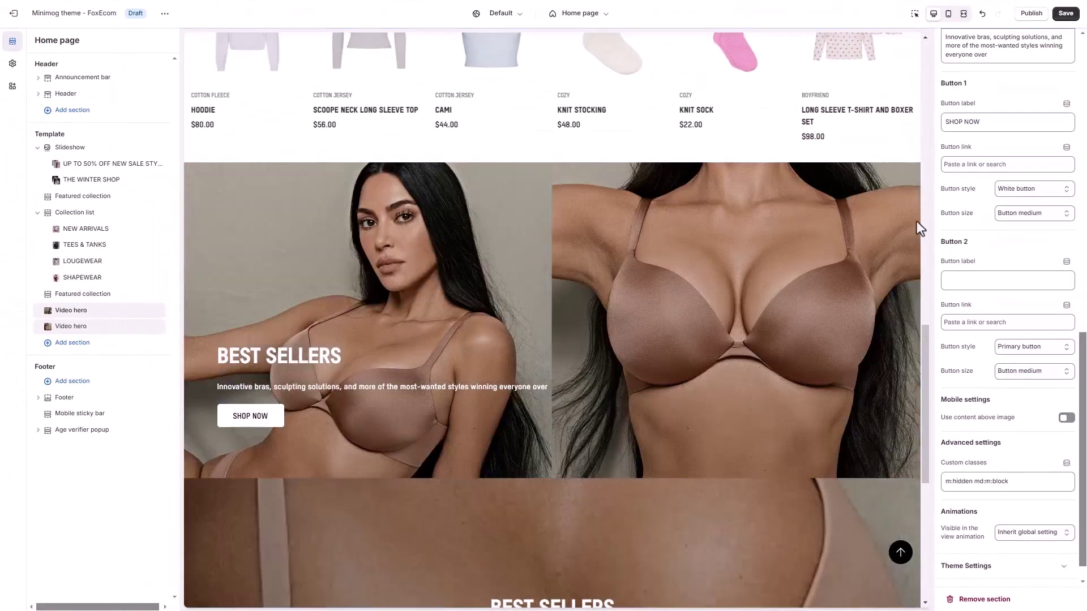
Switch the preview to the mobile layout and check how the Video hero sections display.
click(948, 14)
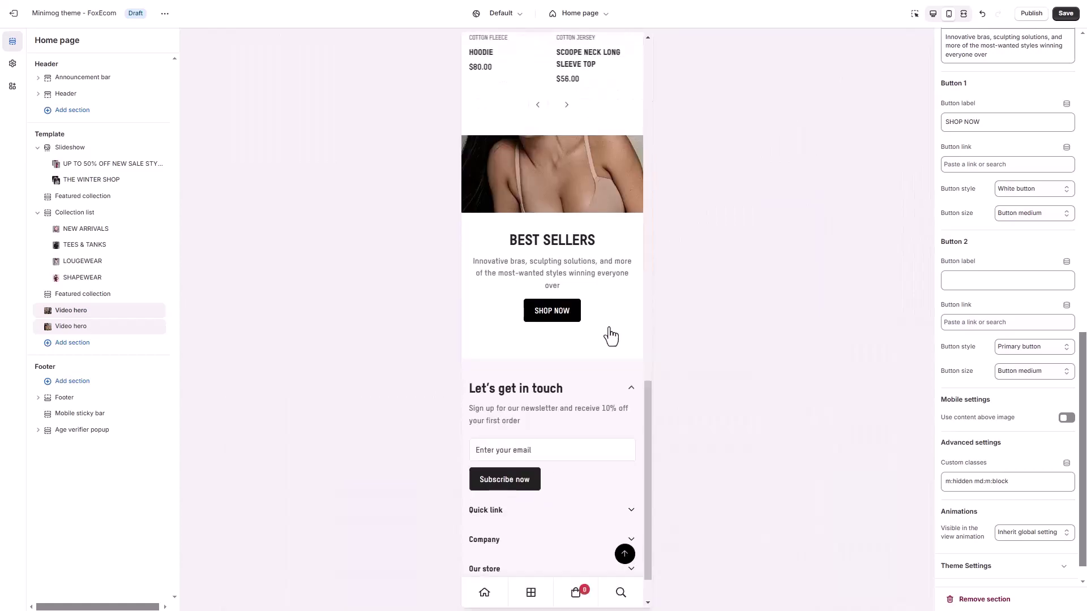
scroll(612, 334, up, 4)
scroll(610, 324, down, 3)
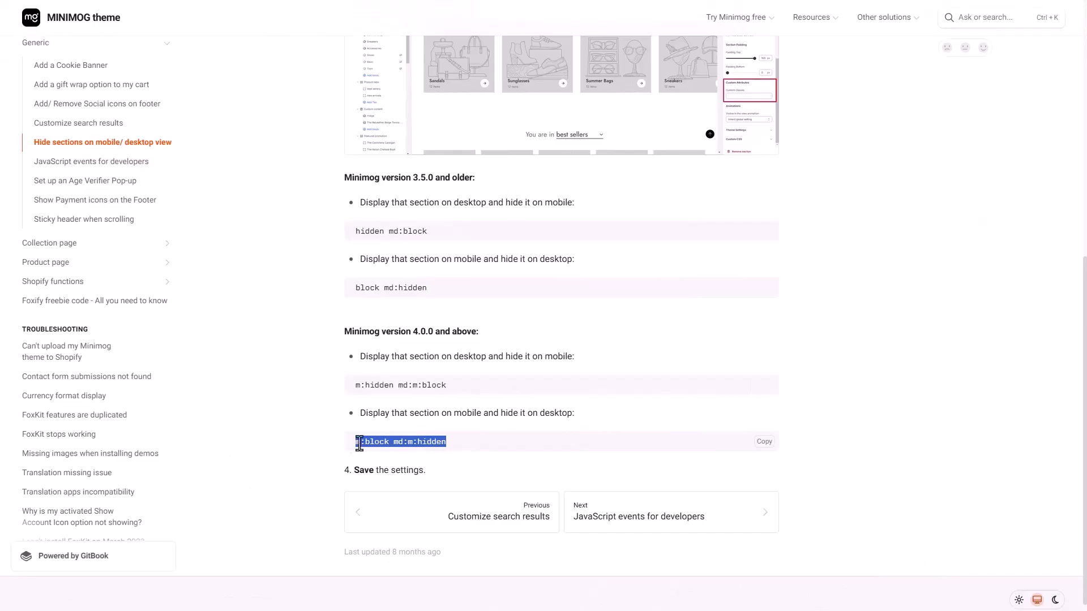
Give the second Video hero section the custom classes "m:block md:m:hidden" to hide it on desktop.
key(alt+Tab)
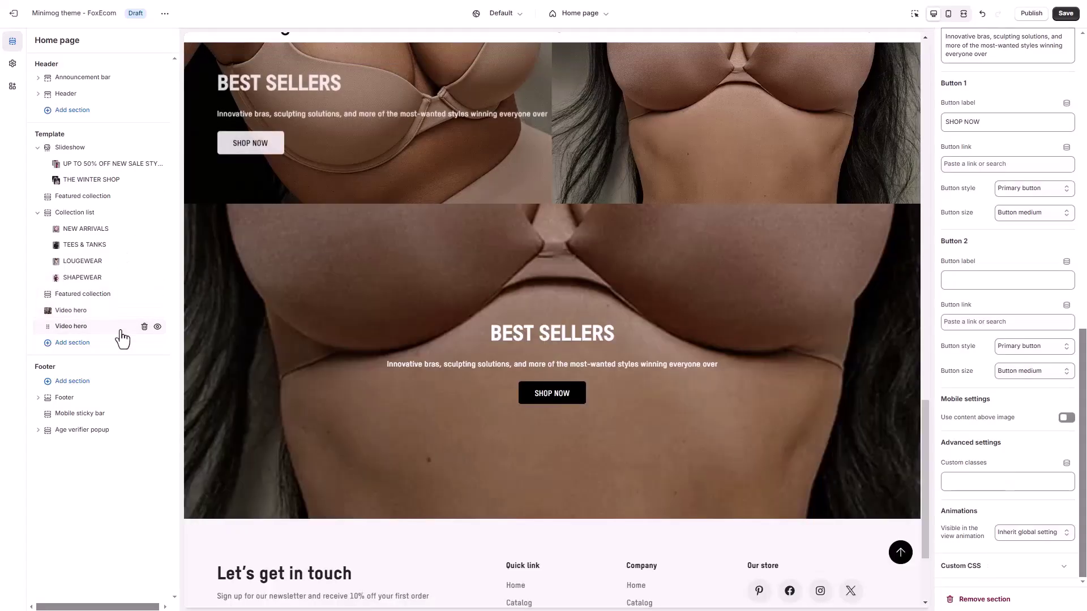
click(121, 330)
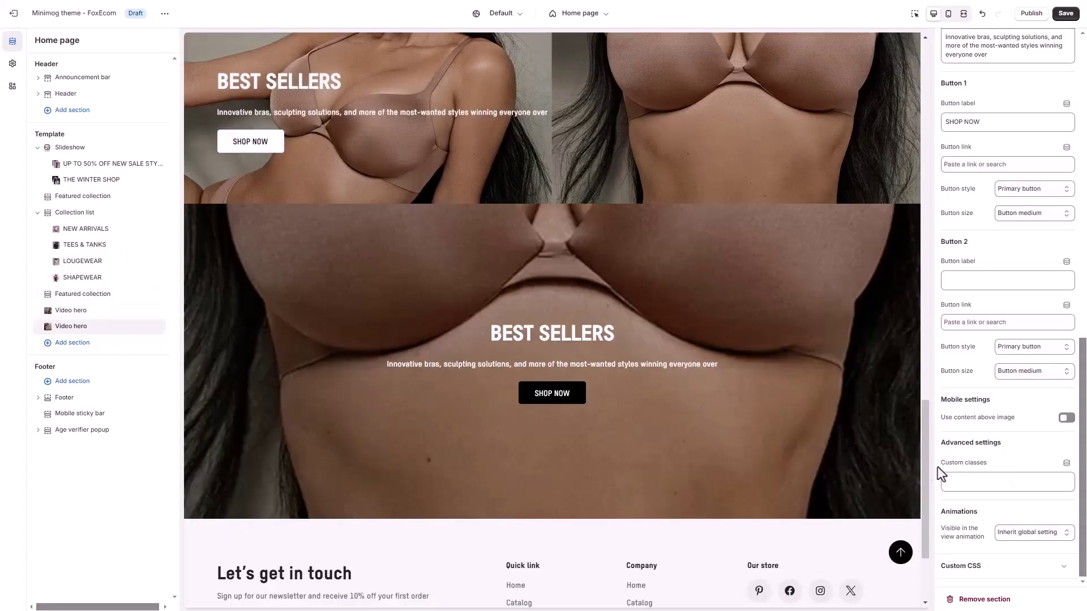
click(992, 477)
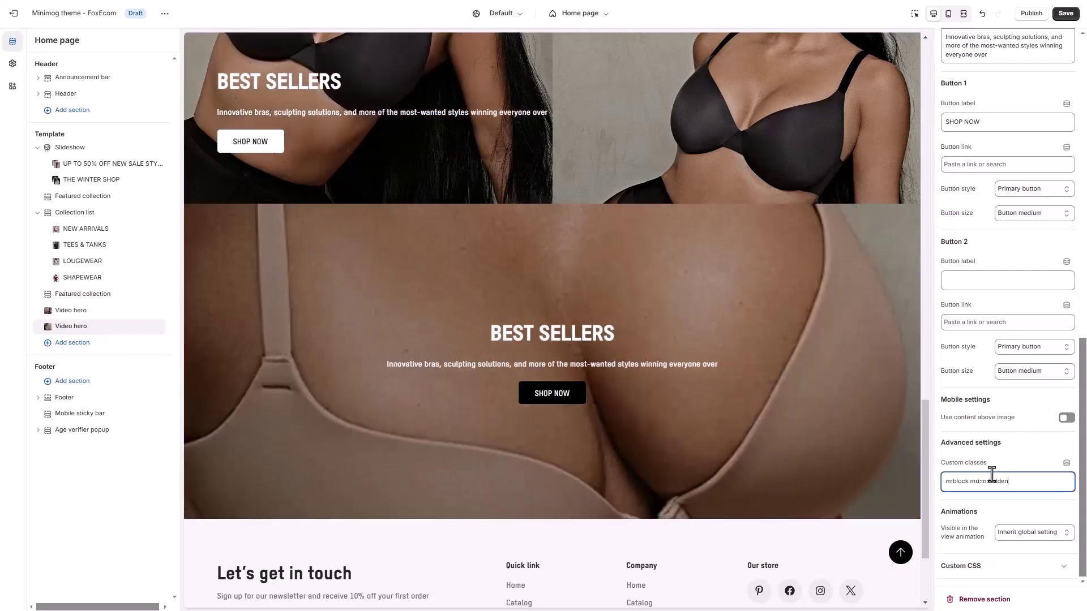
text(m:block md:m:hidden)
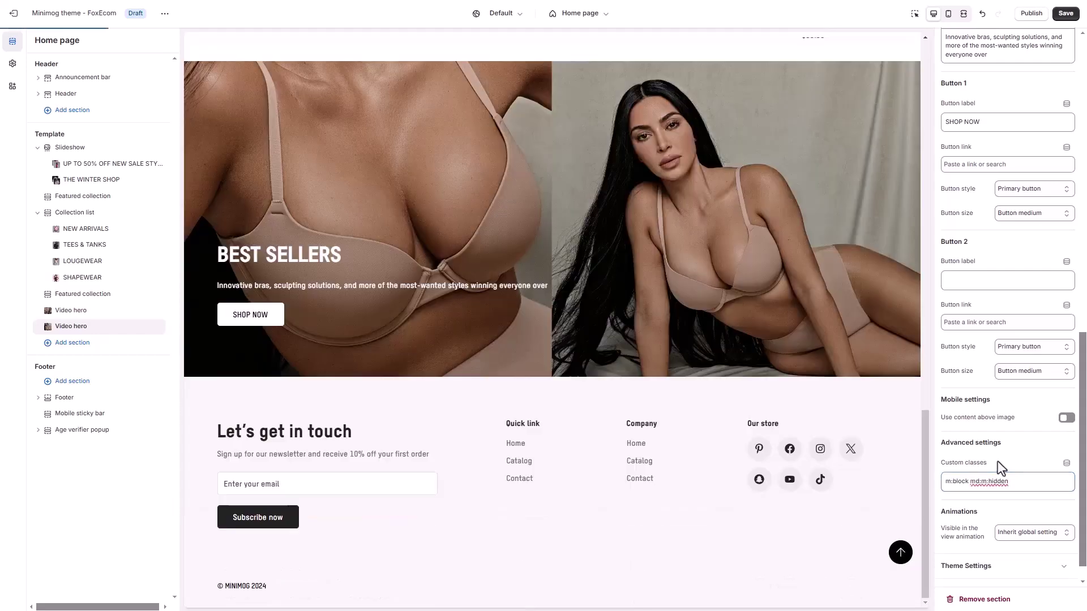
Check how the Video hero sections display in the desktop preview and in the mobile preview.
scroll(719, 410, up, 1)
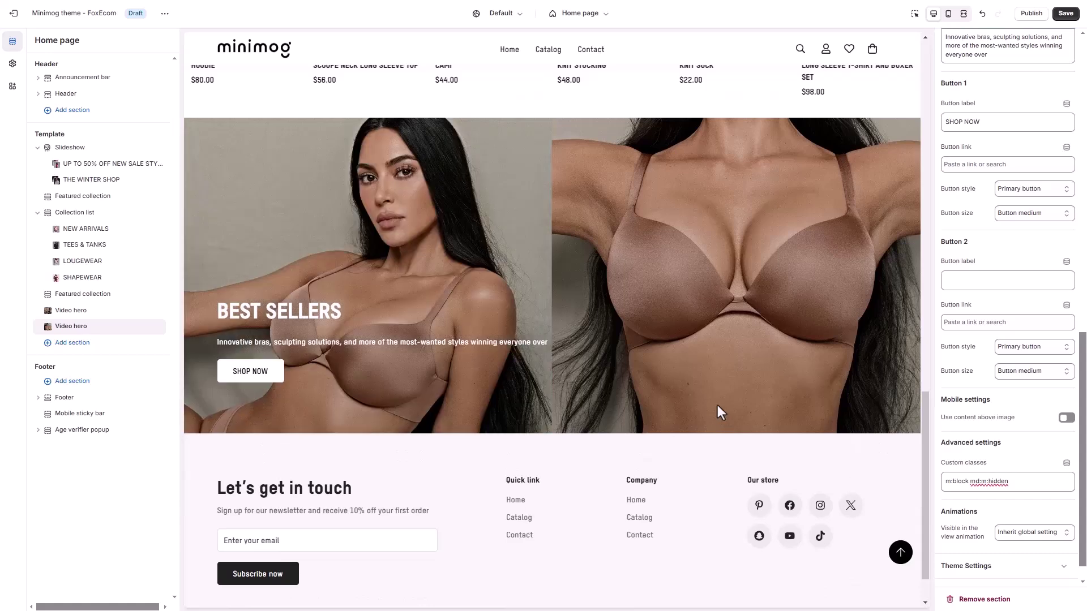
click(949, 15)
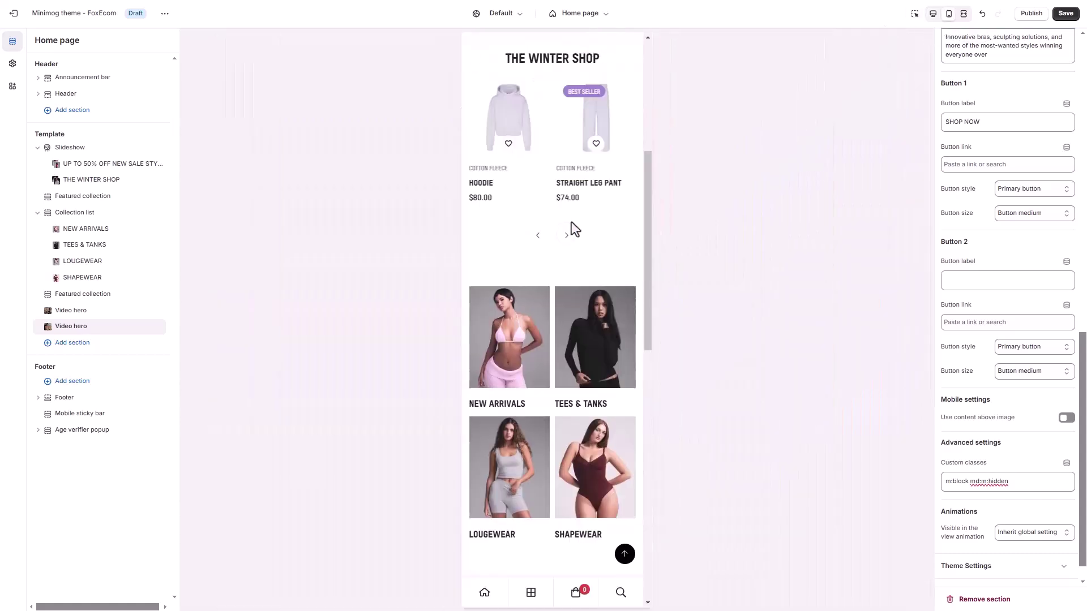
scroll(571, 222, down, 8)
scroll(572, 225, down, 4)
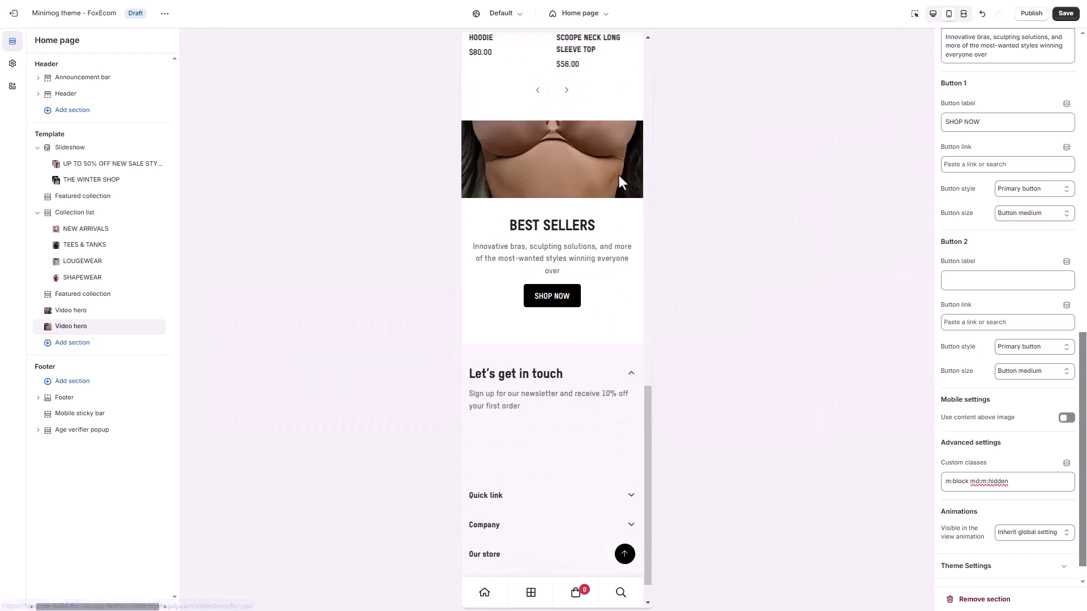
Set the second Video hero's video ratio to 1:1.
scroll(977, 213, up, 8)
scroll(977, 208, up, 5)
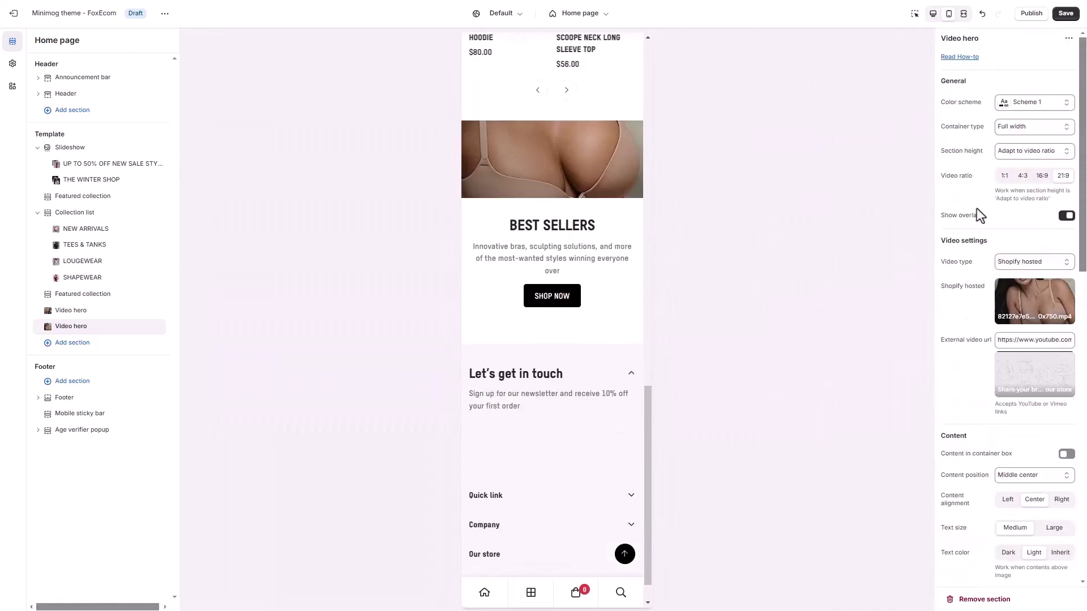
click(1024, 176)
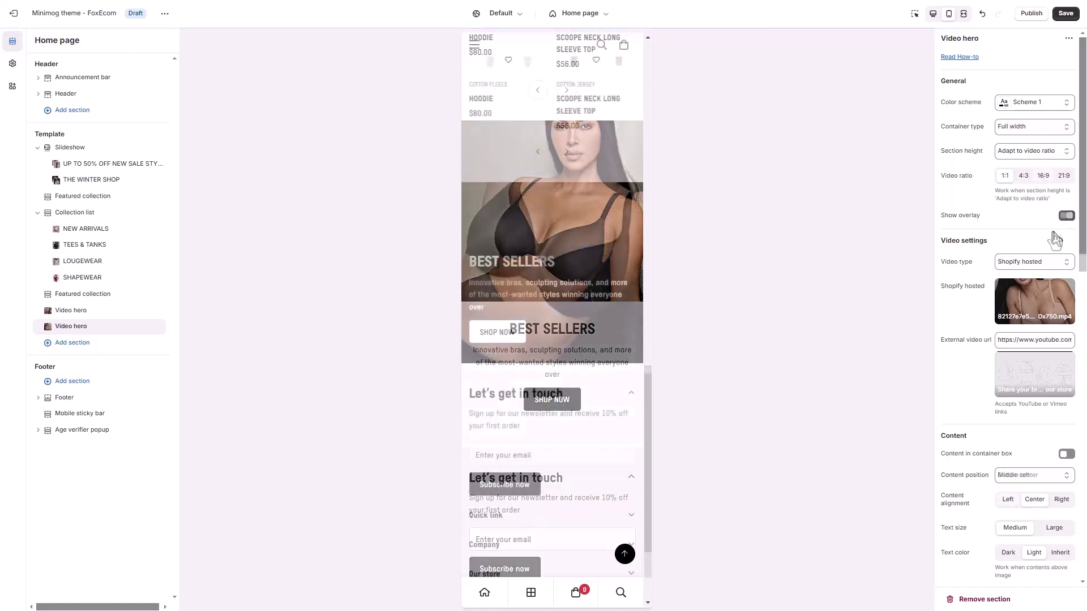
scroll(1052, 231, down, 5)
scroll(1053, 231, down, 10)
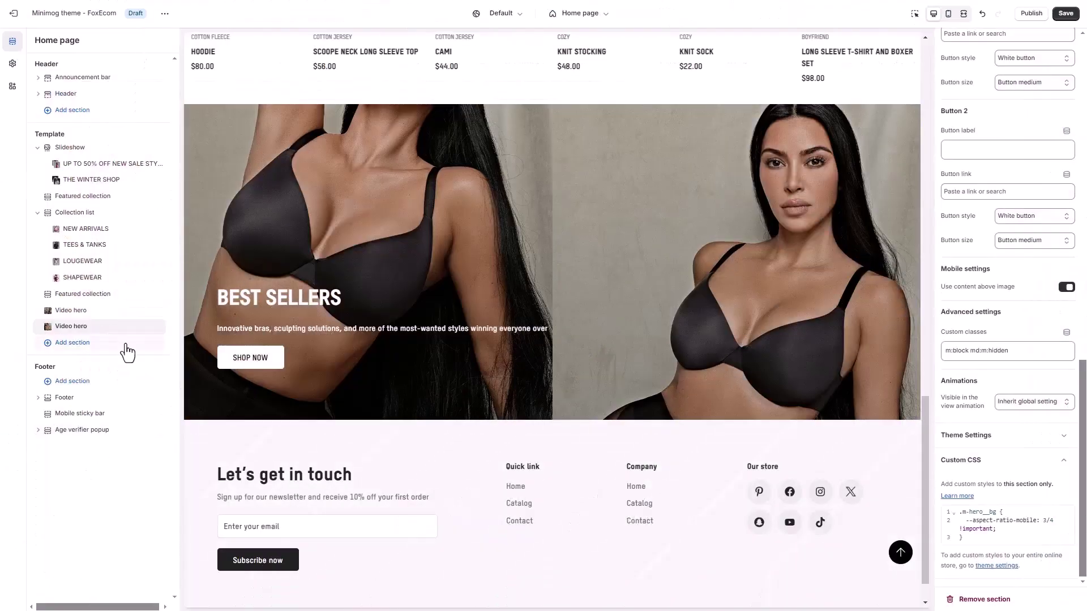
Add a Custom content section below the second Video hero.
click(126, 347)
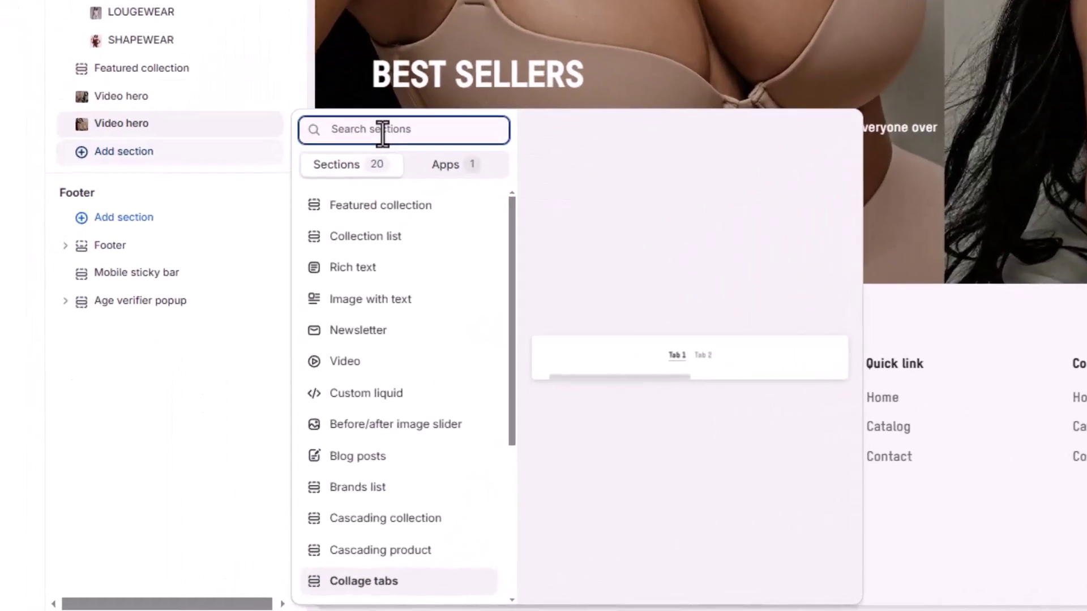
text(cu)
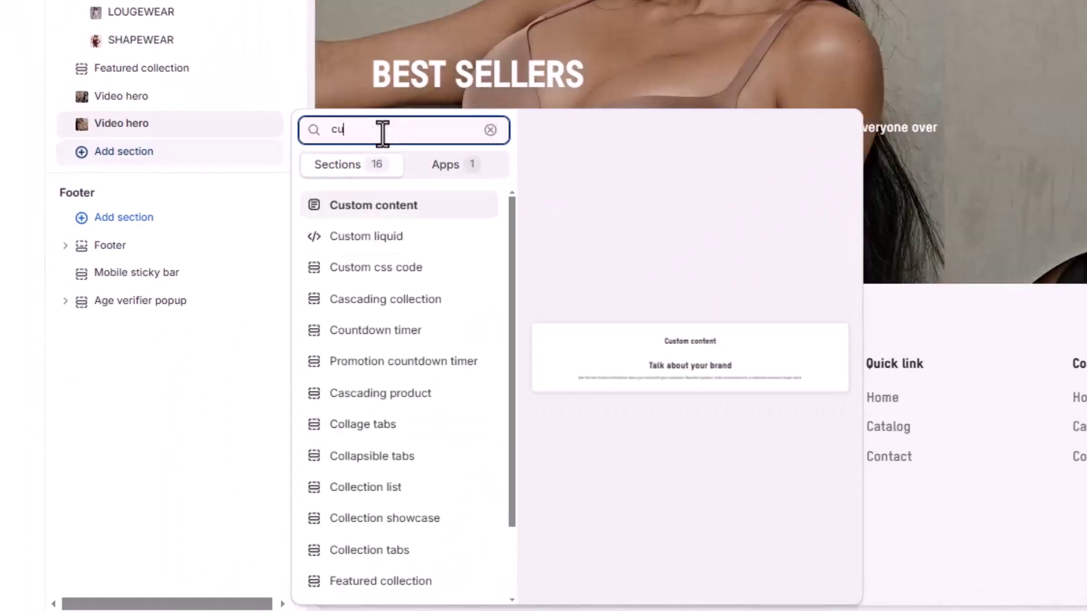
click(396, 206)
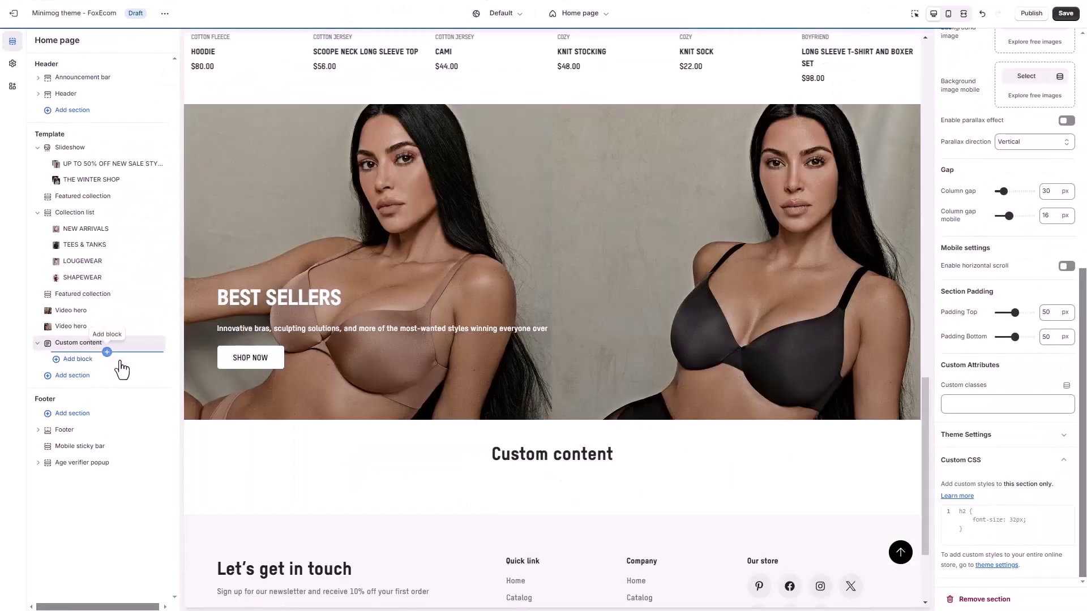
Add an Image block and a Handpicked products block to the Custom content section.
click(114, 358)
click(229, 294)
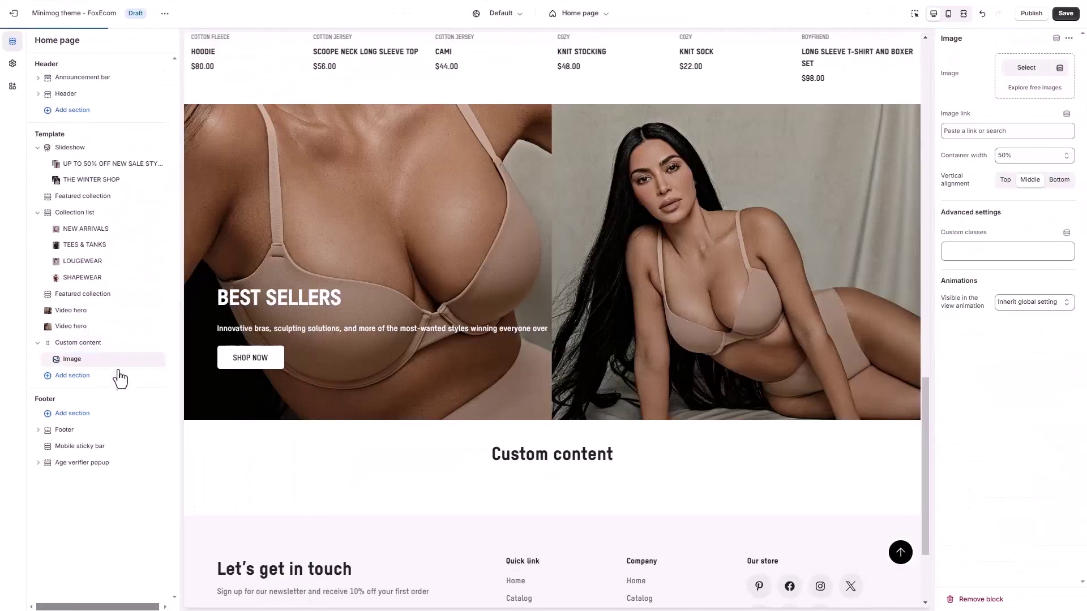
click(107, 369)
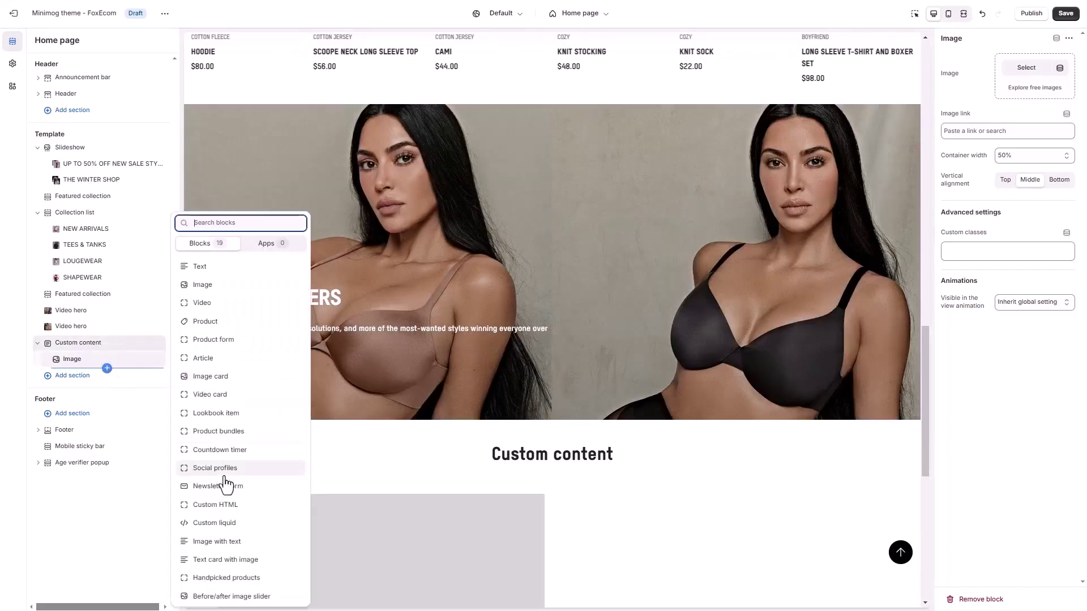
click(239, 577)
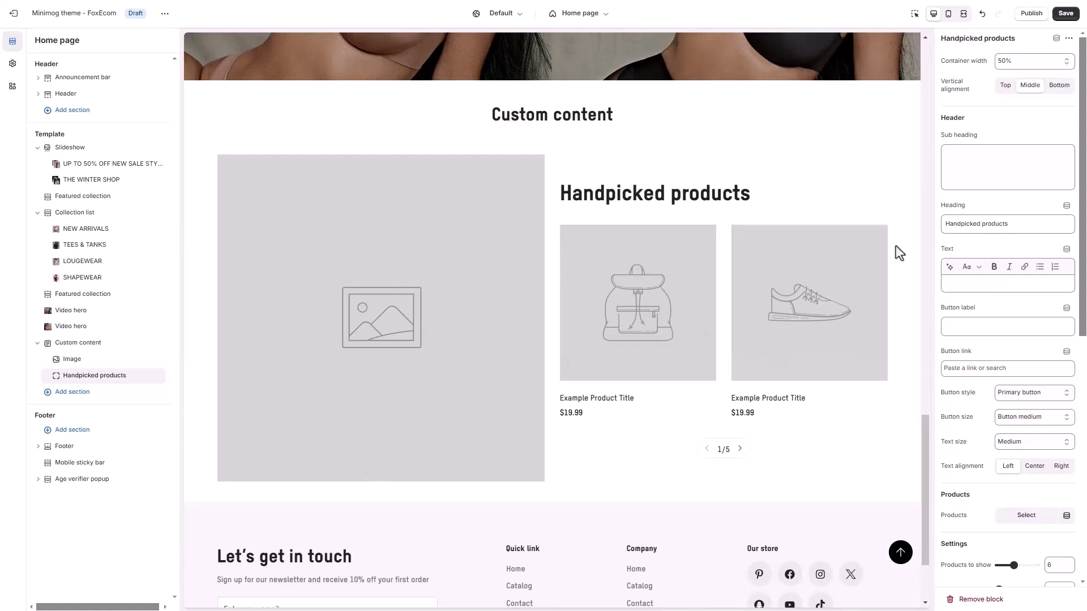
Clear the Custom content section's heading.
click(120, 347)
scroll(1021, 154, up, 10)
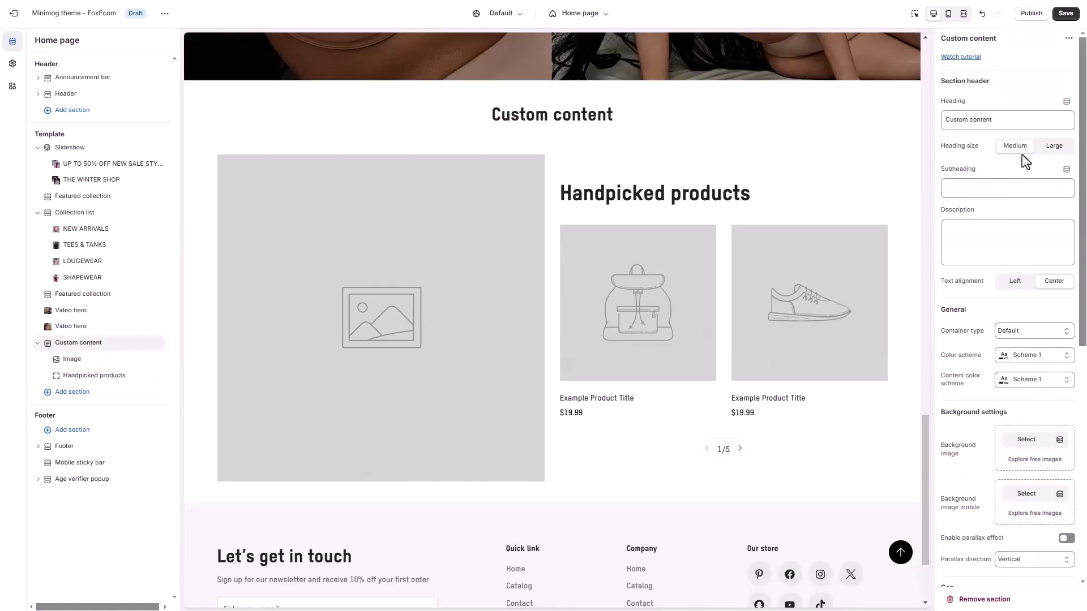
triple_click(1008, 118)
key(BackSpace)
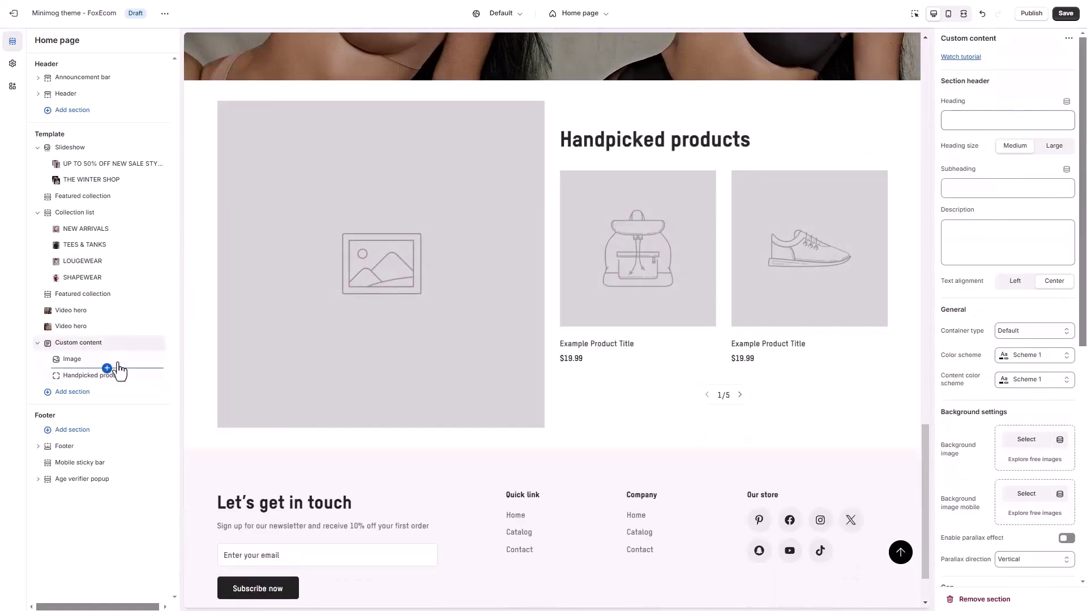
Assign the library photo of three models in black underwear to the Custom content section's Image block.
click(113, 361)
click(1027, 69)
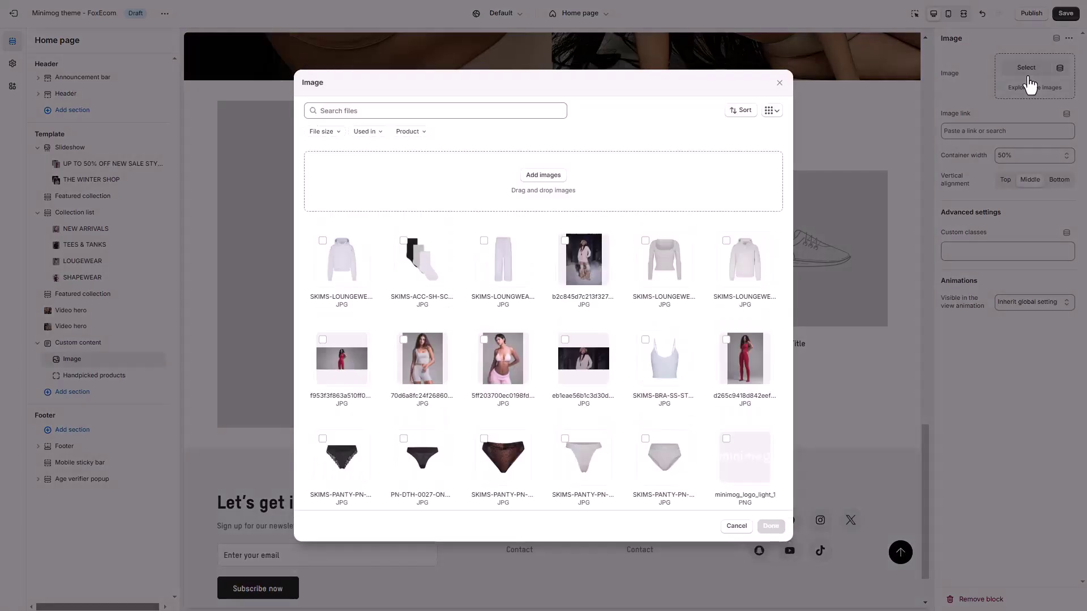
scroll(583, 272, down, 4)
click(726, 410)
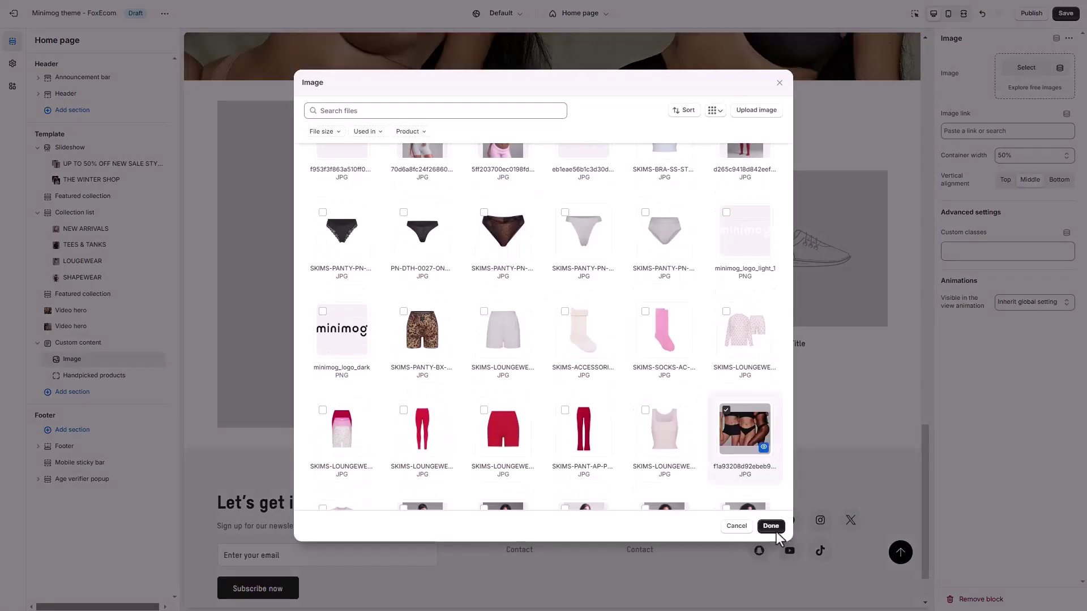
click(777, 525)
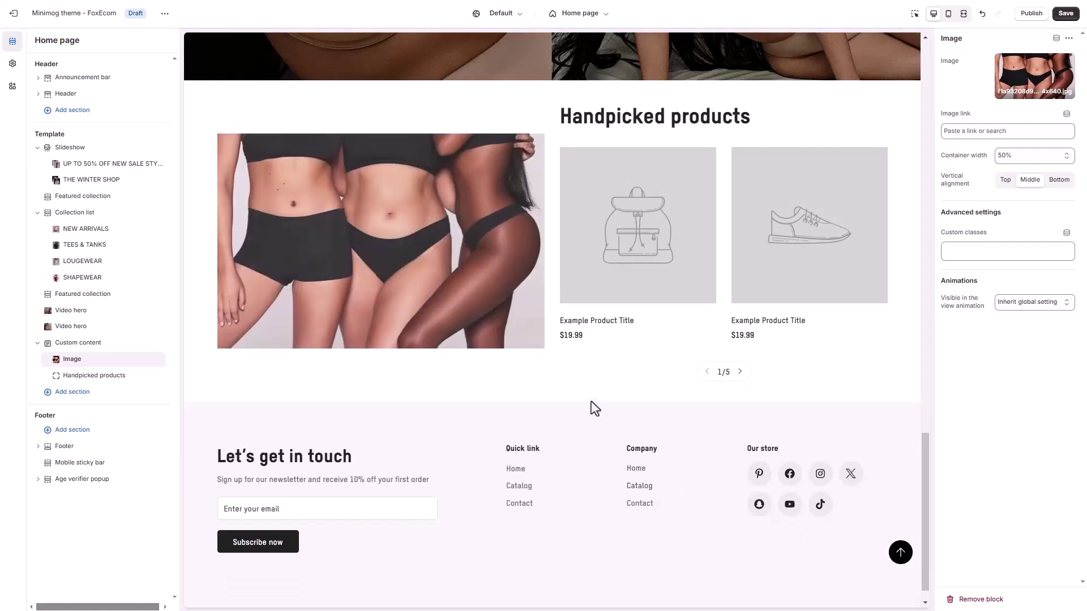
Set the container width to 66% for the Image block and 33% for the Handpicked products block.
click(1018, 158)
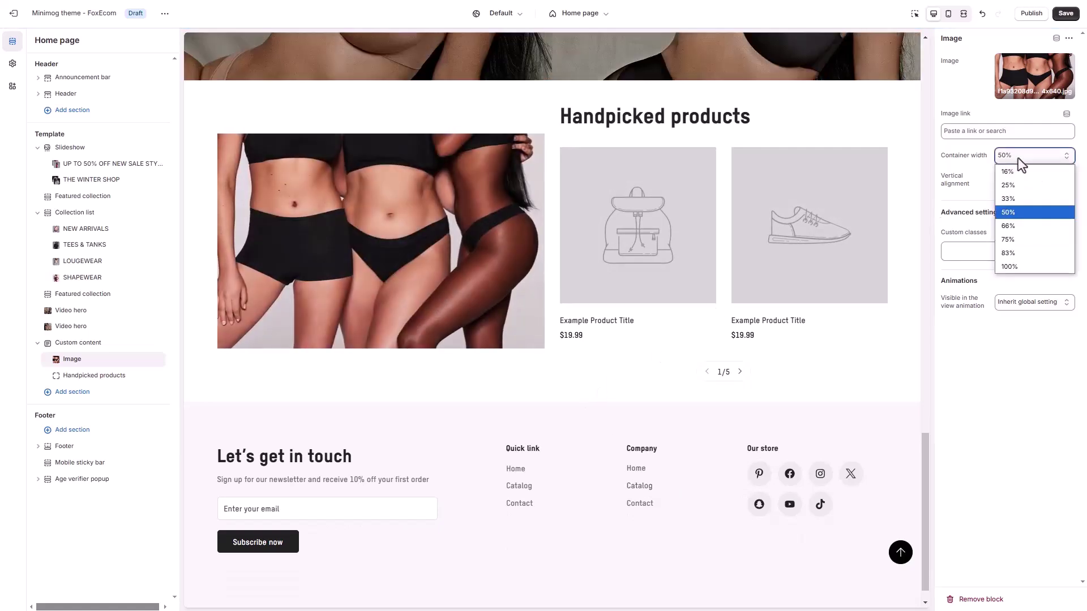
click(1018, 157)
click(1017, 157)
click(1035, 225)
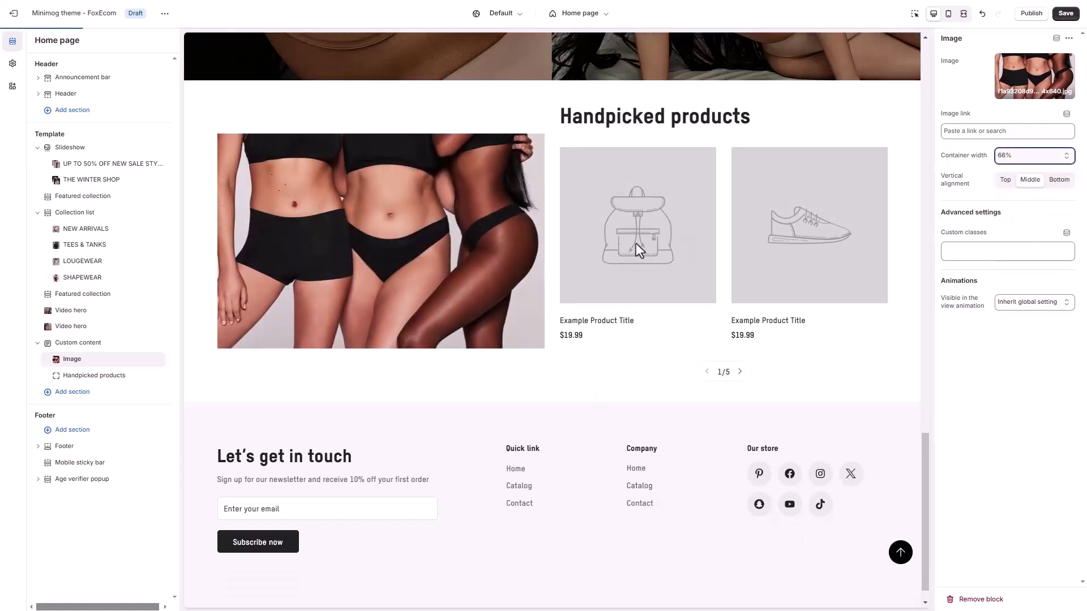
click(127, 378)
click(1052, 63)
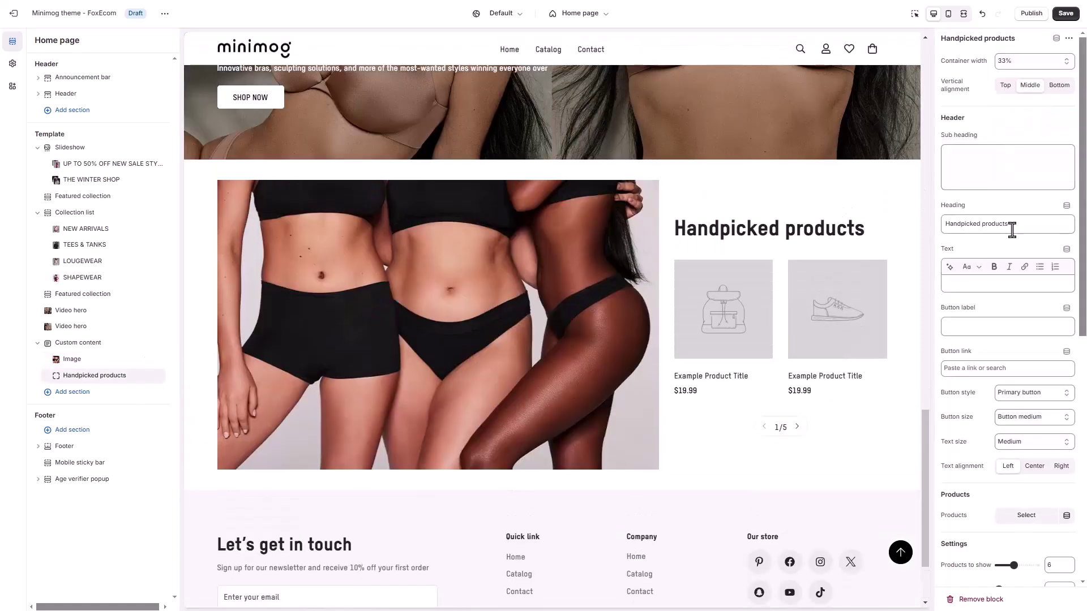
Set the Handpicked products heading to "A CUT FOR EVERY BUTT: 3 FOR $36" and its text to "Shop our best-selling styles at special pricing.".
drag(1011, 229, 944, 226)
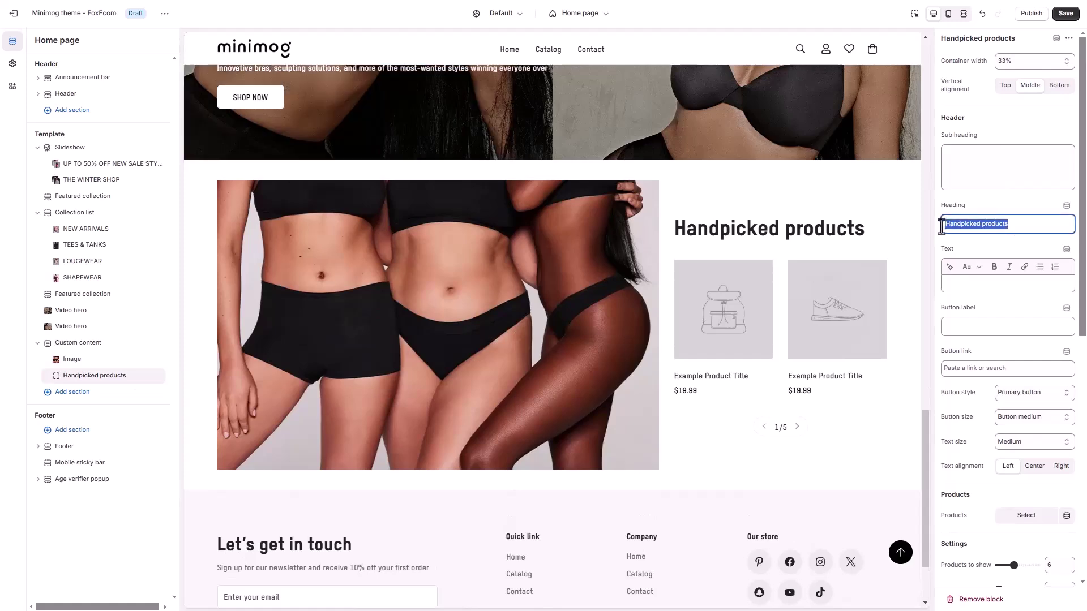
text(A CUT FOR EVERY BUTT: 3 FOR $36)
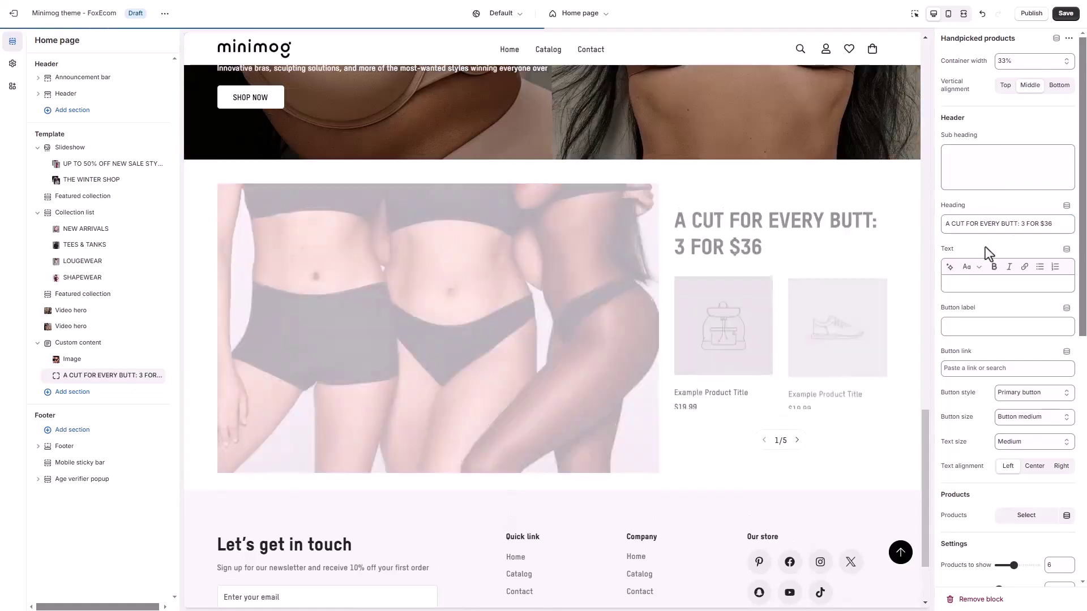
click(1001, 282)
text(Shop our best-selling styles at special pricing.)
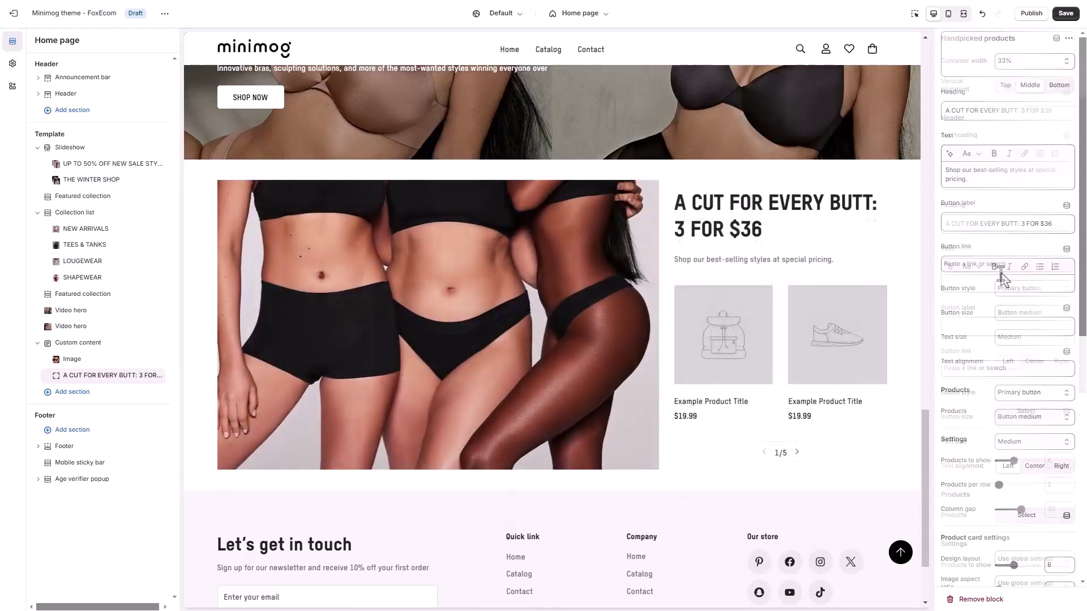
Assign the products BRIEF, TANGA, DIPPED FRONT THONG, CHEEKY BRIEF and THONG to the Handpicked products block.
scroll(1025, 363, down, 3)
click(1025, 355)
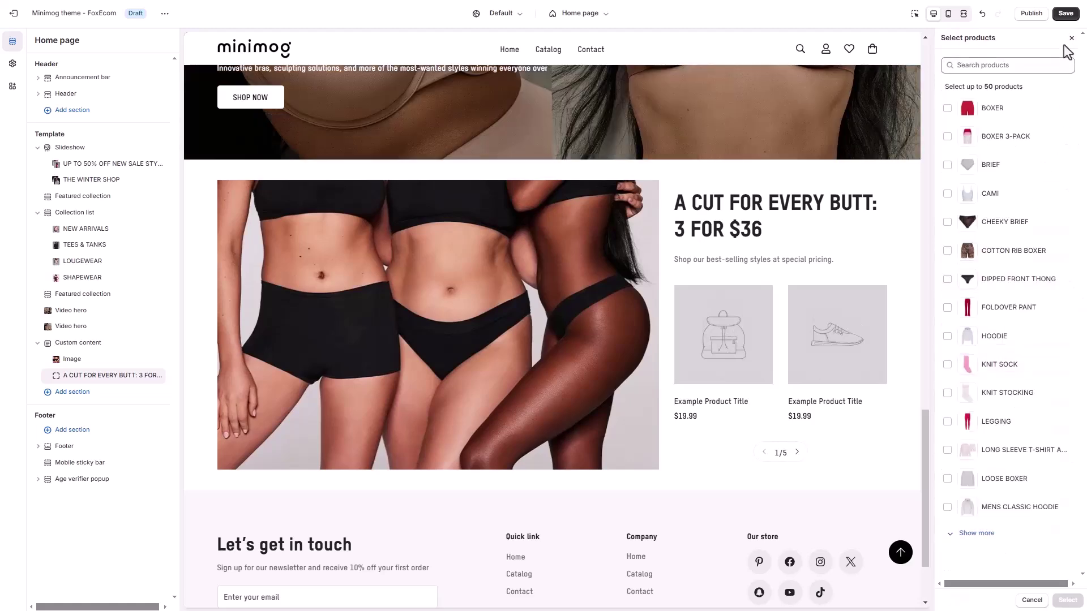
click(1011, 171)
scroll(1007, 255, down, 1)
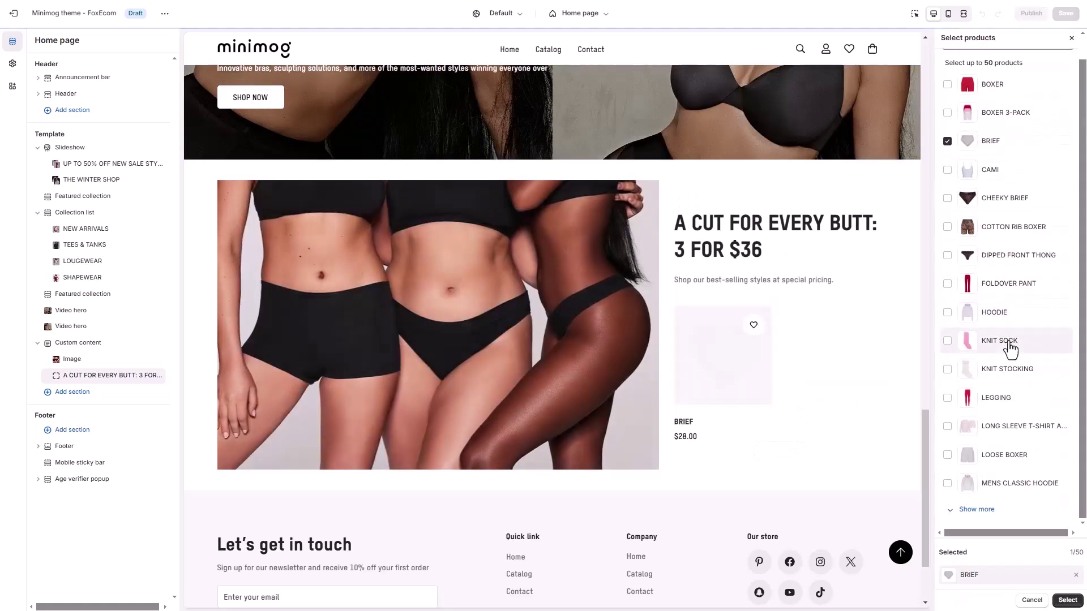
click(987, 510)
scroll(1019, 405, down, 3)
click(1021, 444)
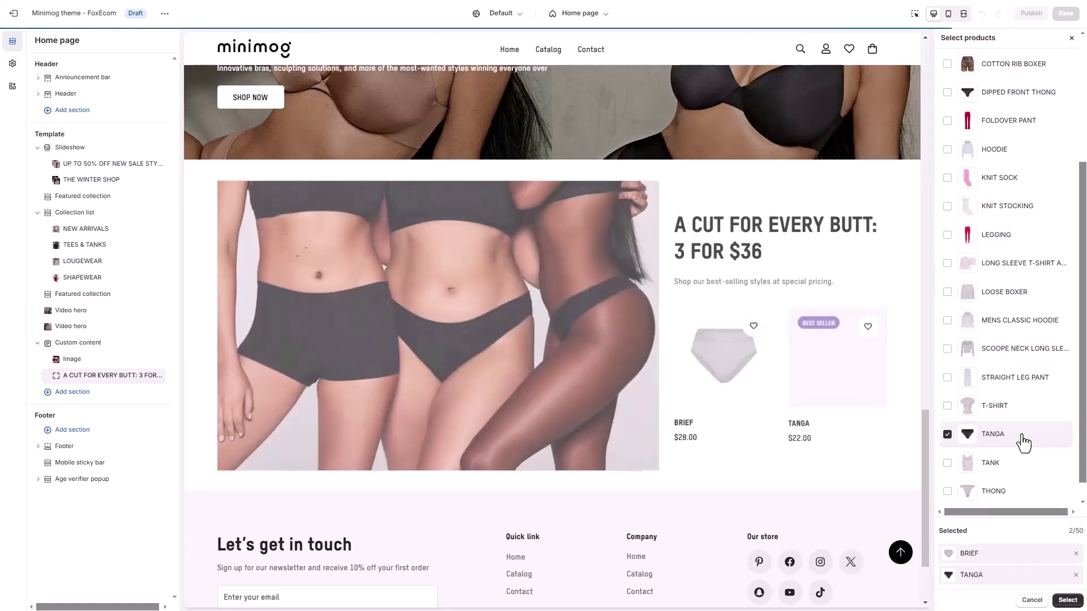
scroll(1029, 156, up, 1)
click(1029, 153)
scroll(1013, 215, up, 3)
click(1013, 211)
scroll(1014, 339, down, 8)
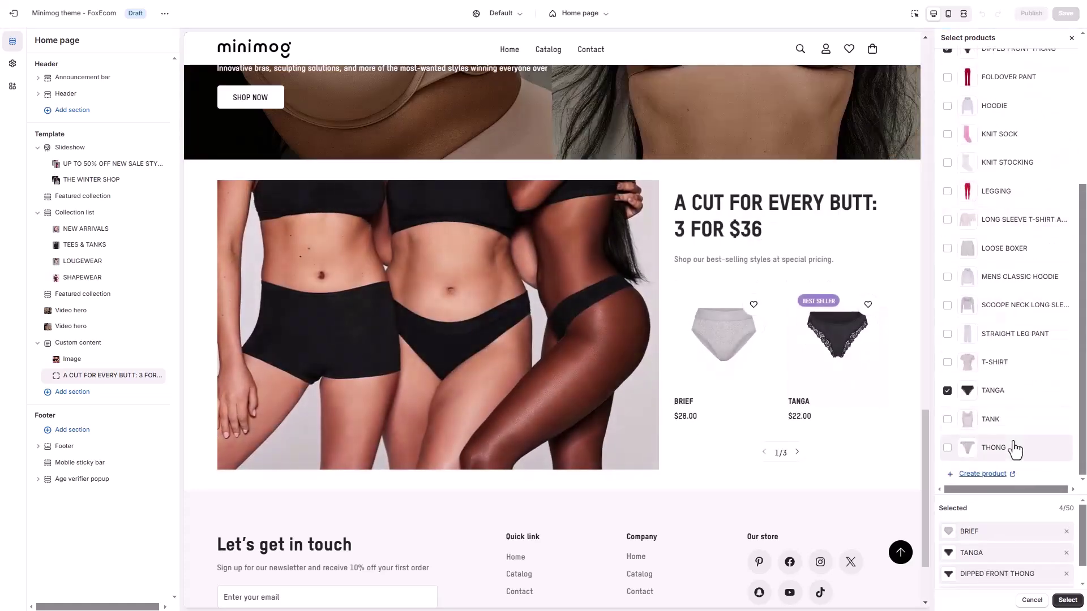
click(1011, 448)
click(1067, 600)
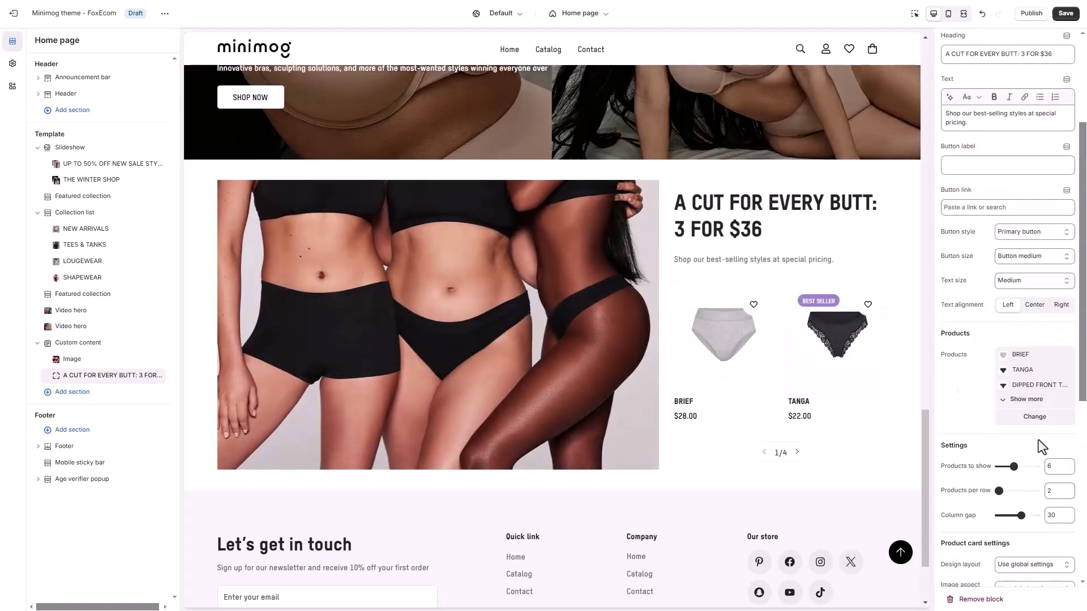
Set the Handpicked products column gap to 20 and enable showing product vendors.
scroll(1038, 439, down, 2)
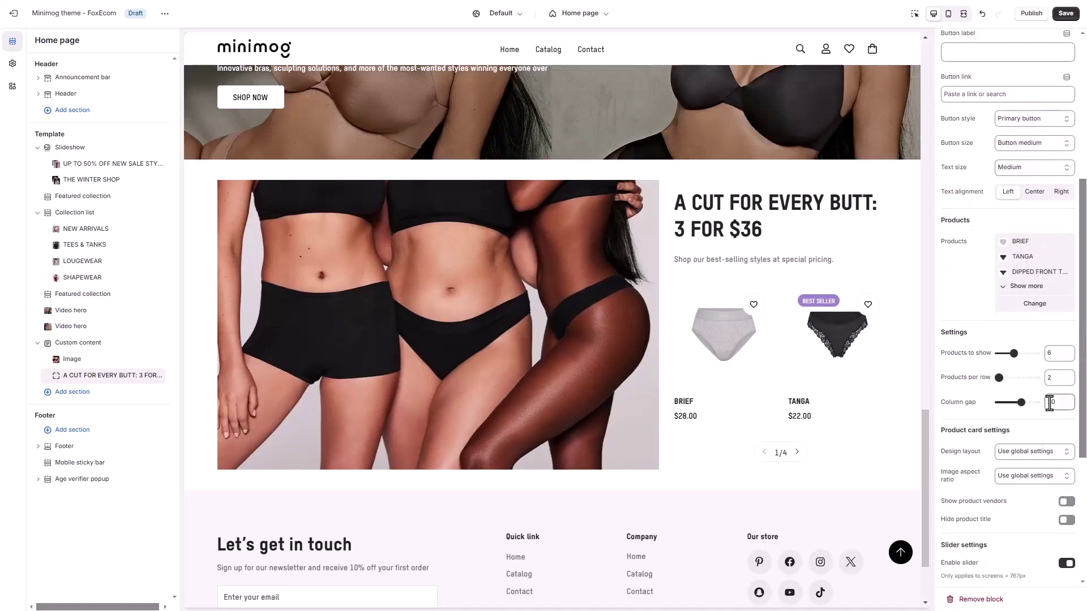
drag(1052, 402, 1044, 403)
text(2)
click(1052, 439)
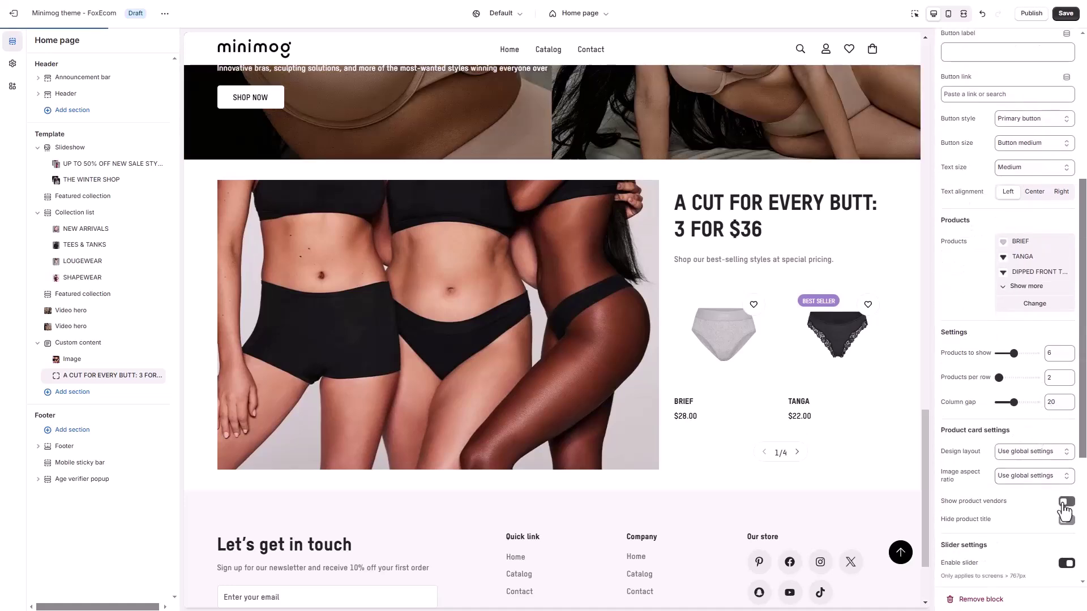
scroll(1014, 495, down, 2)
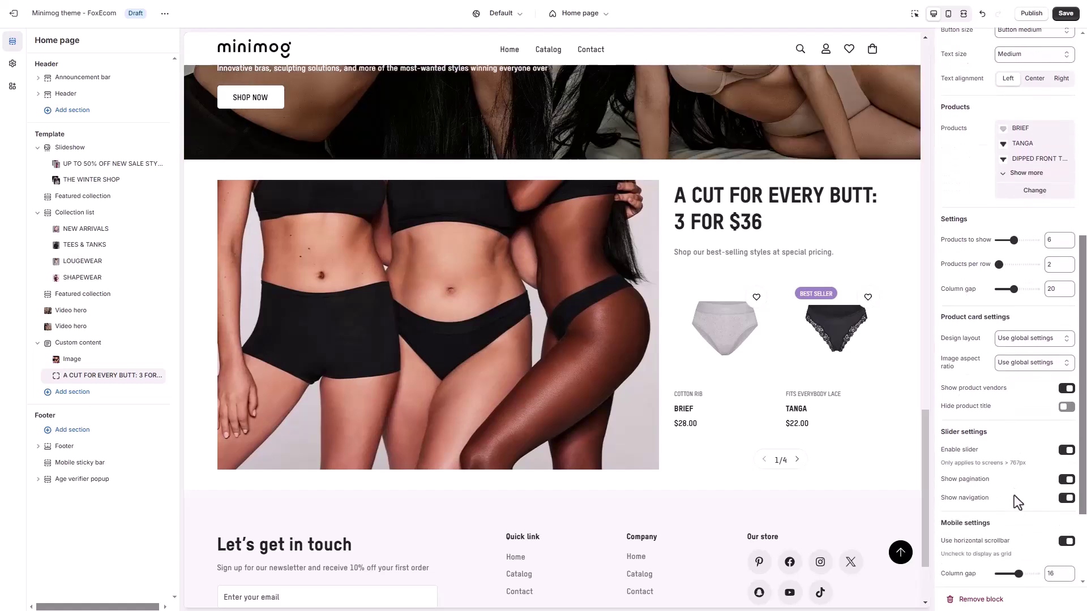
Set the Custom content section's container type to Full width and page through the product slider in the preview.
scroll(1014, 494, down, 1)
scroll(1014, 495, down, 1)
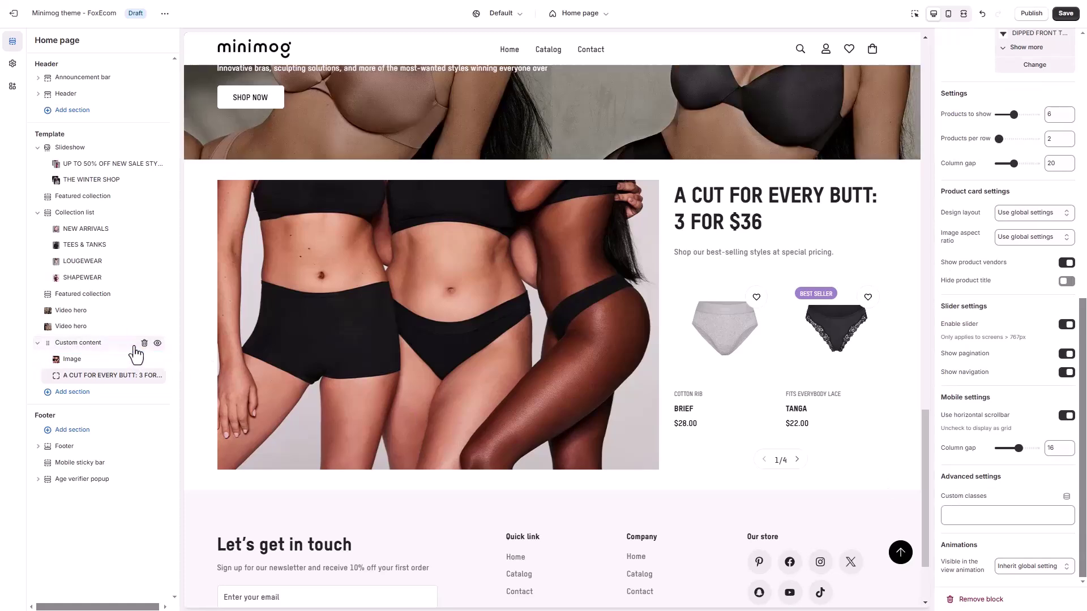
click(130, 344)
click(1027, 336)
click(1037, 352)
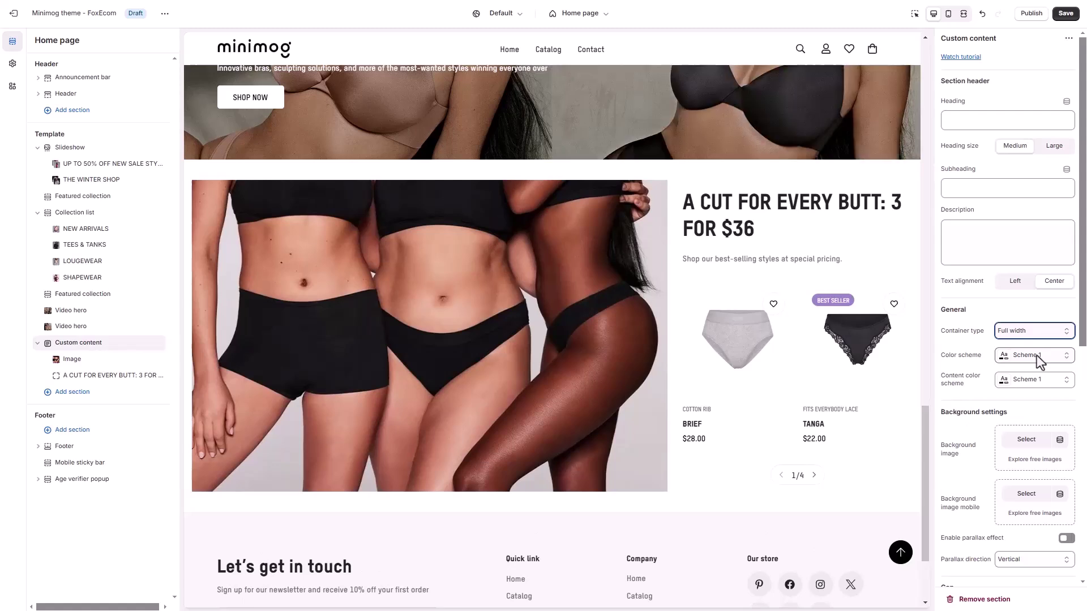
scroll(1037, 357, down, 4)
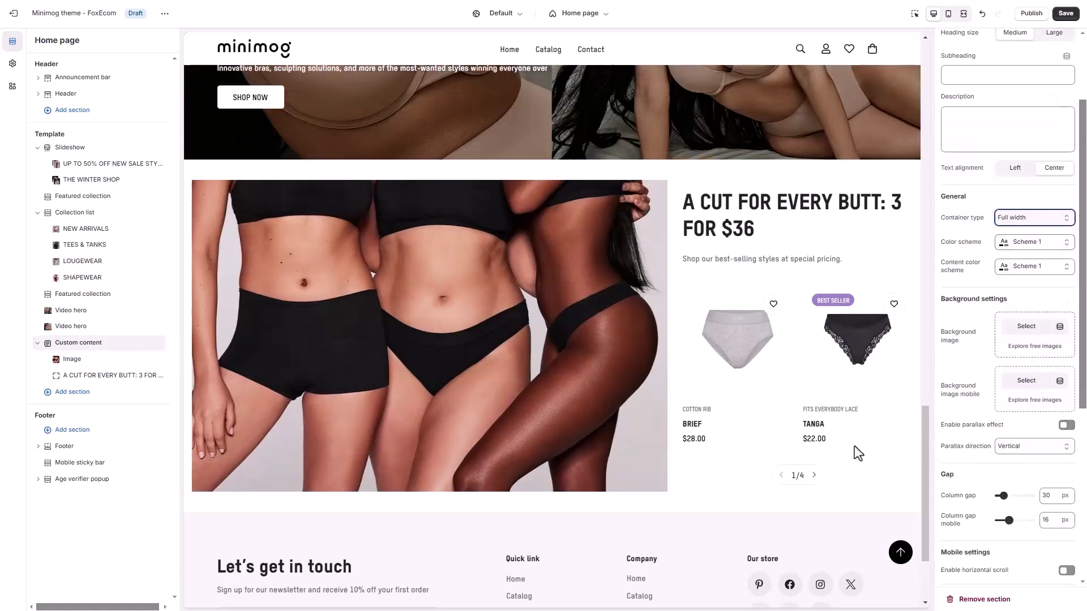
click(814, 475)
click(815, 476)
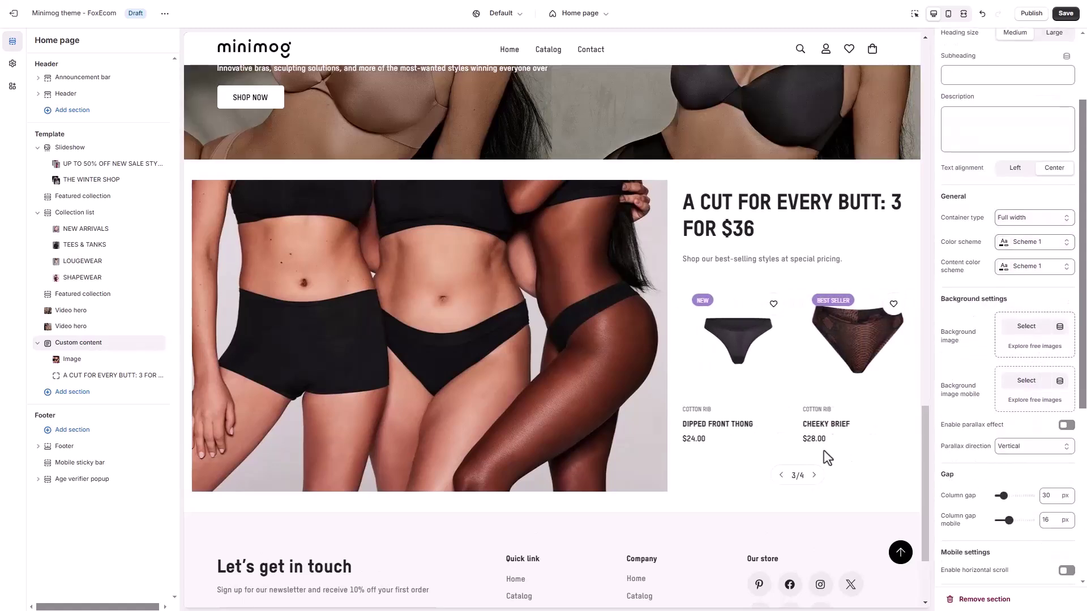
scroll(963, 355, down, 5)
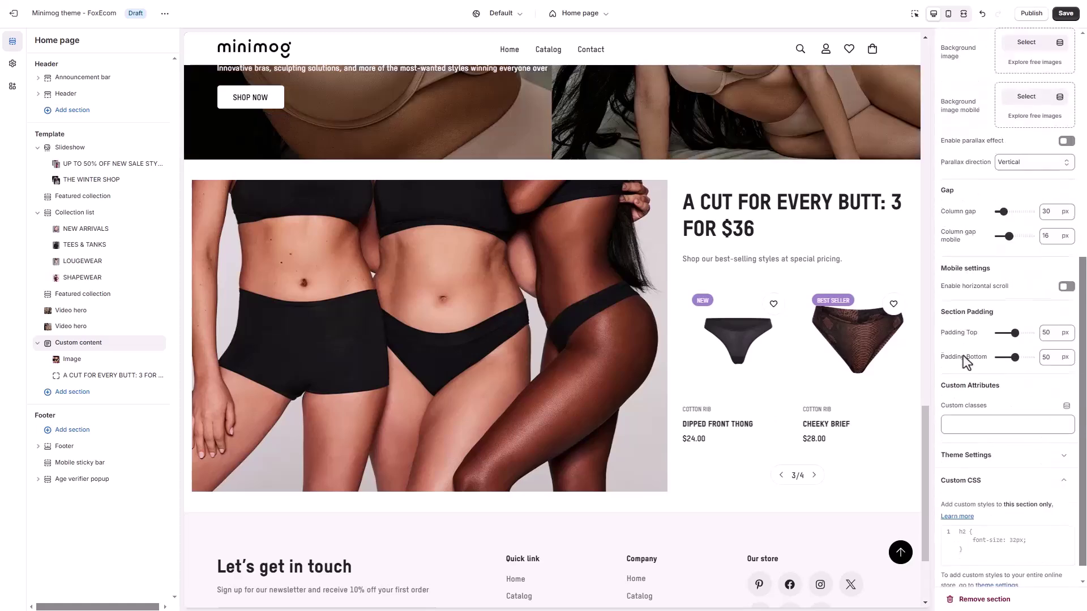
Set the Handpicked products block's image aspect ratio to 1:1 and its text size to Small.
click(125, 377)
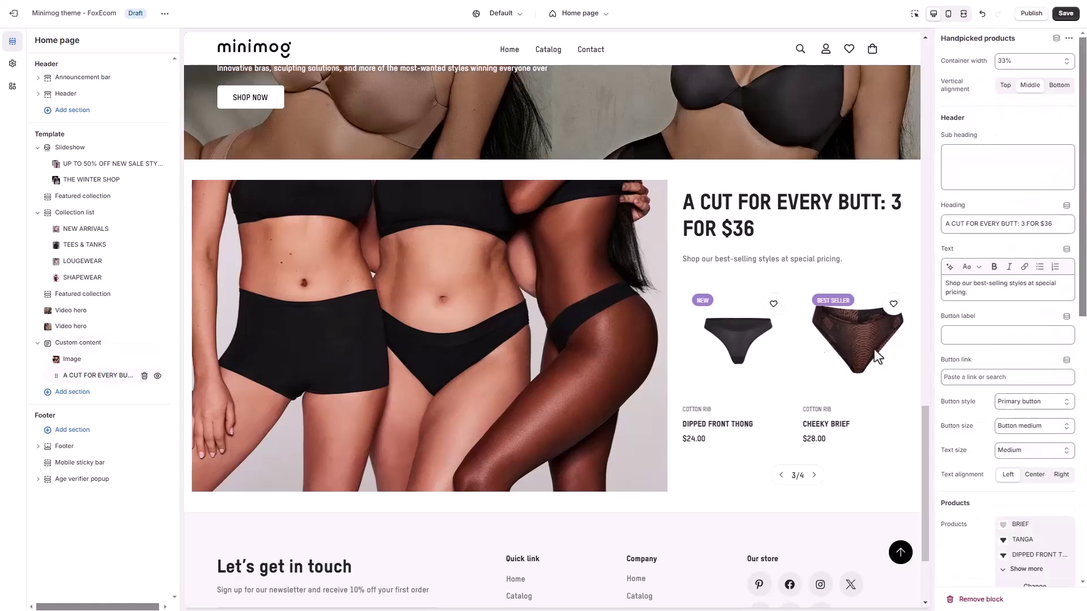
scroll(1004, 348, down, 4)
scroll(1004, 349, down, 3)
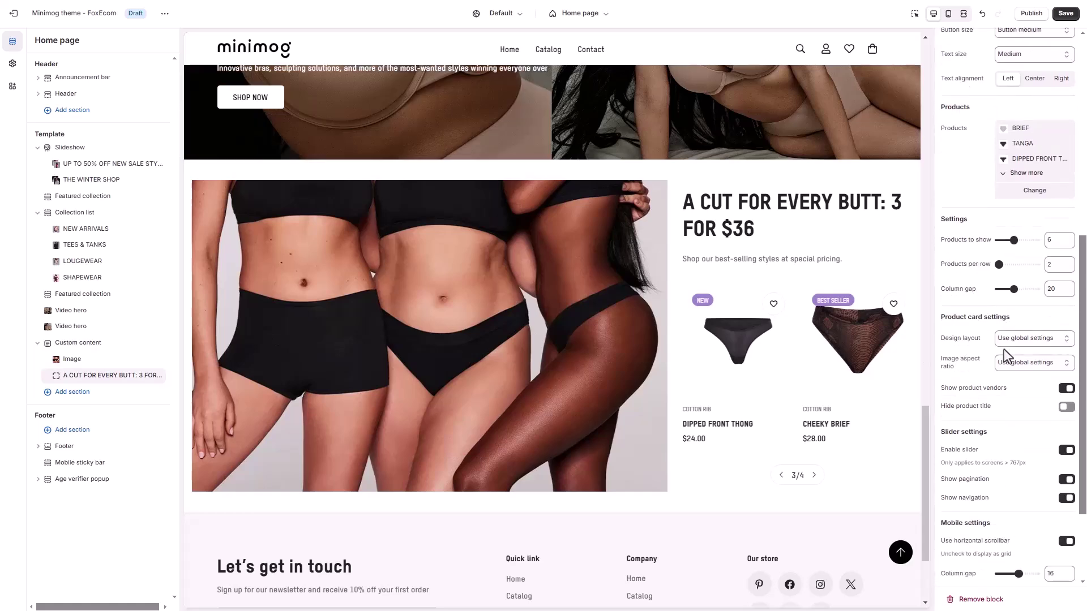
click(1017, 362)
click(1027, 404)
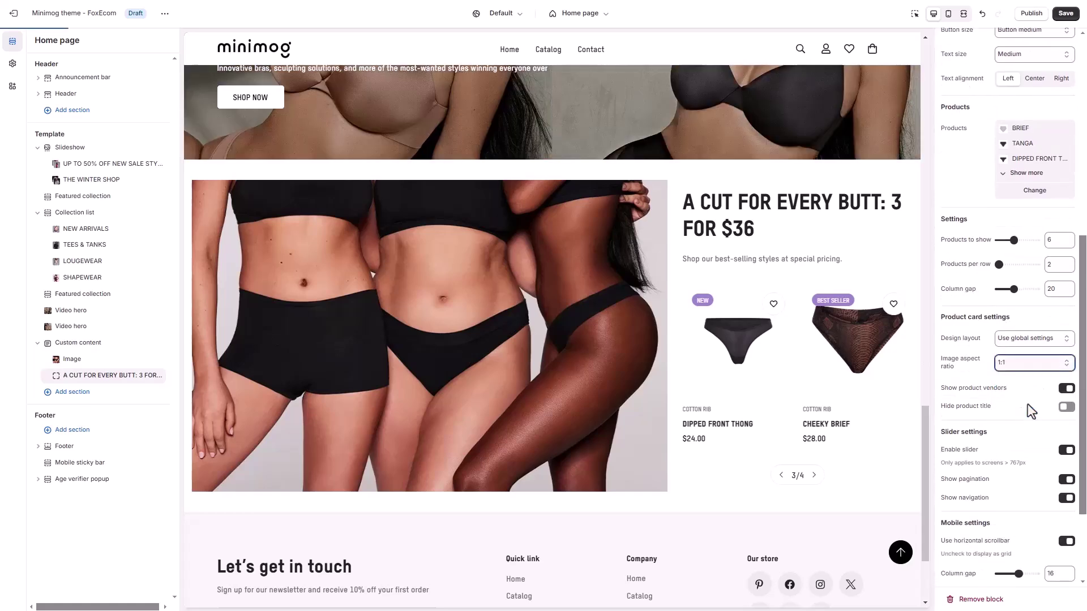
click(813, 477)
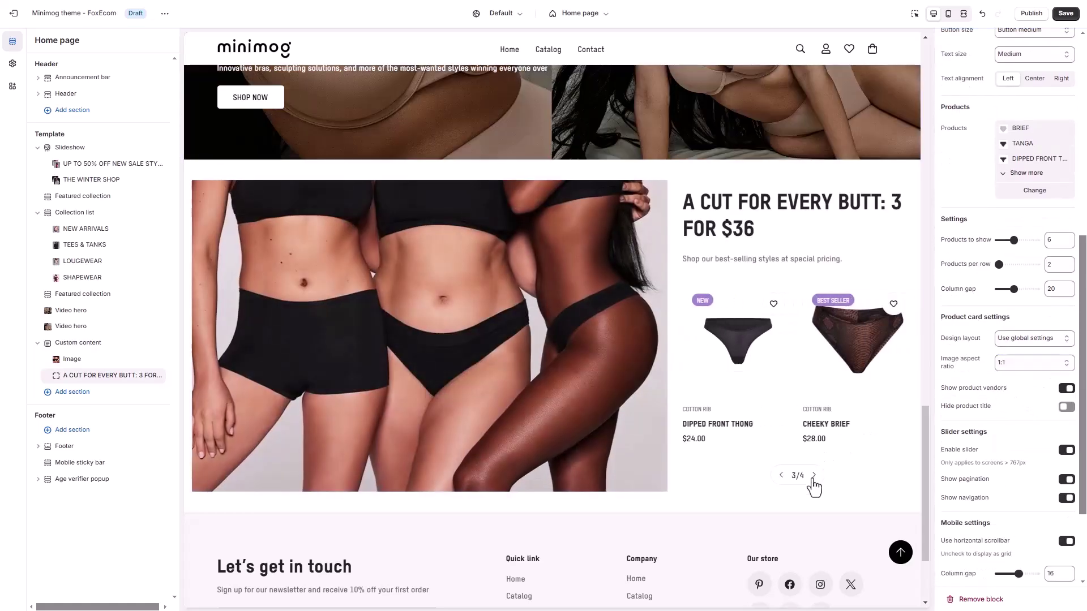
click(782, 477)
scroll(1010, 420, down, 2)
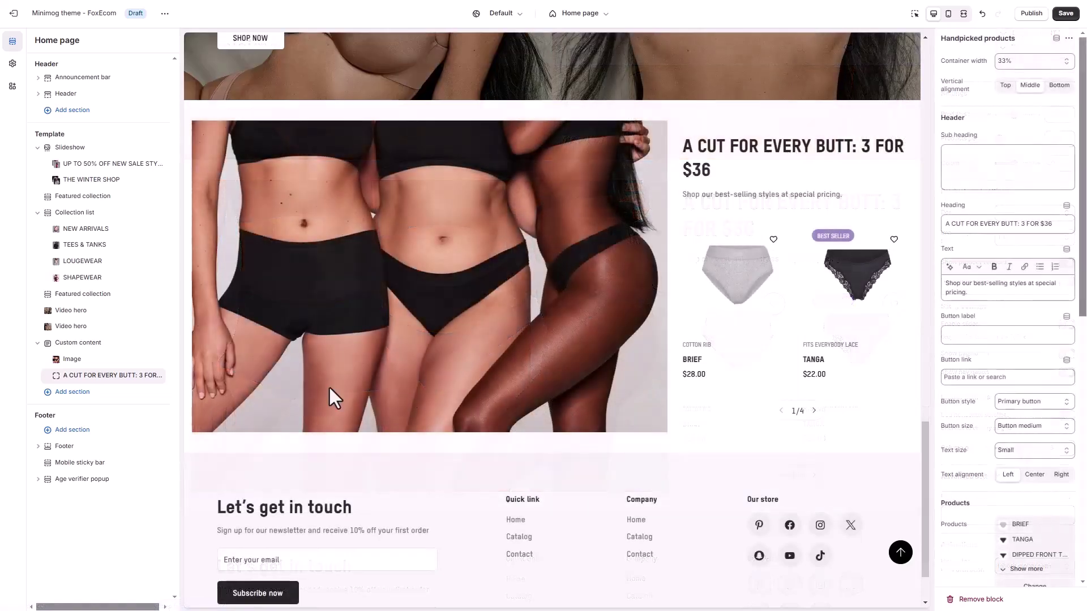
Add custom CSS to the Custom content section that sets .m-button--icon to display: none.
click(115, 345)
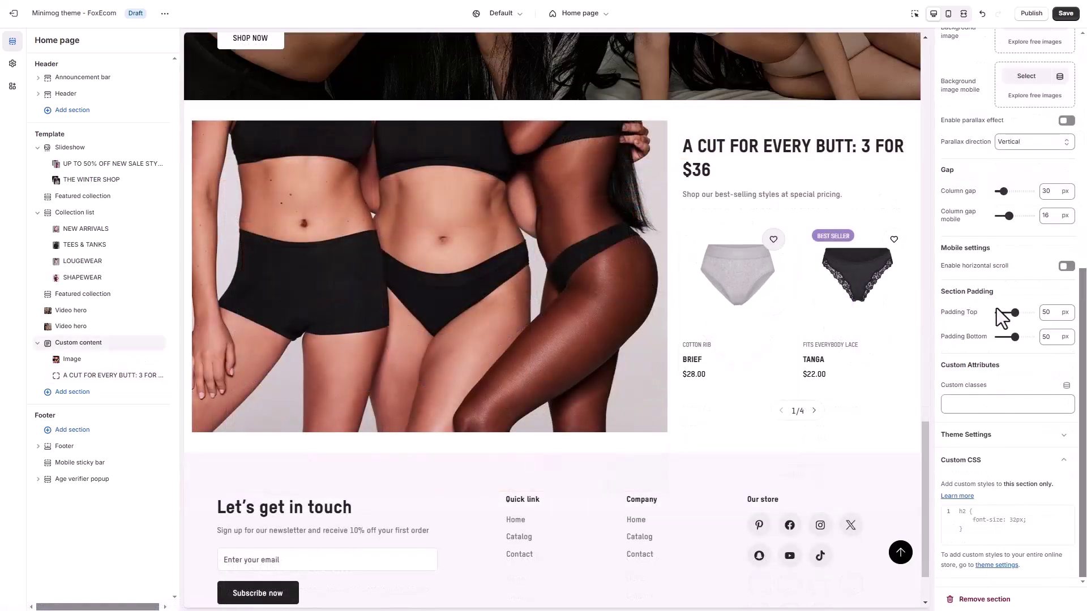
click(1035, 510)
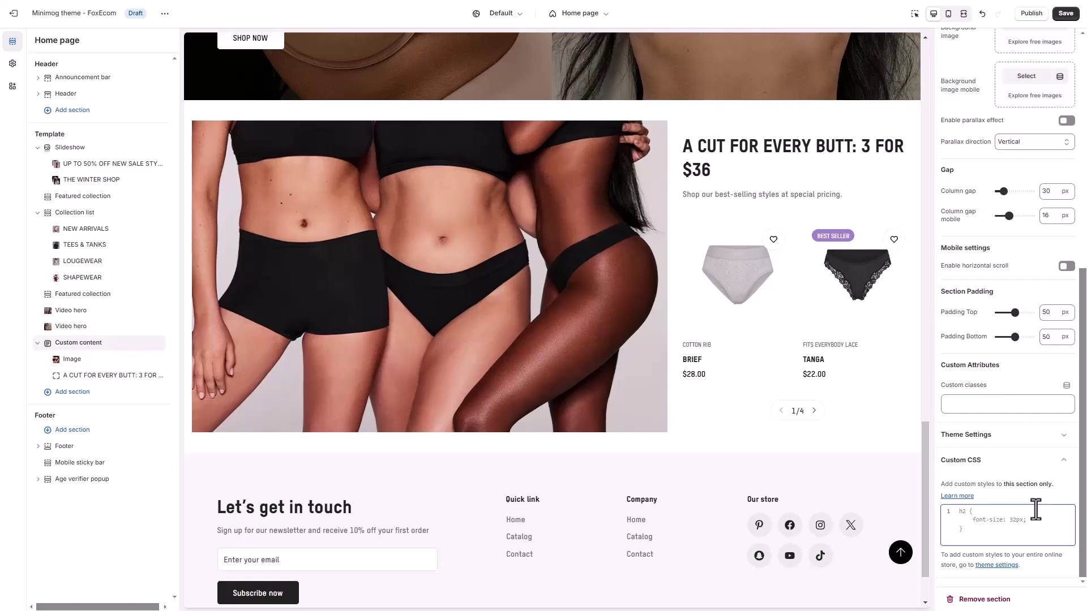
text(.m-button--icon {   display: none; })
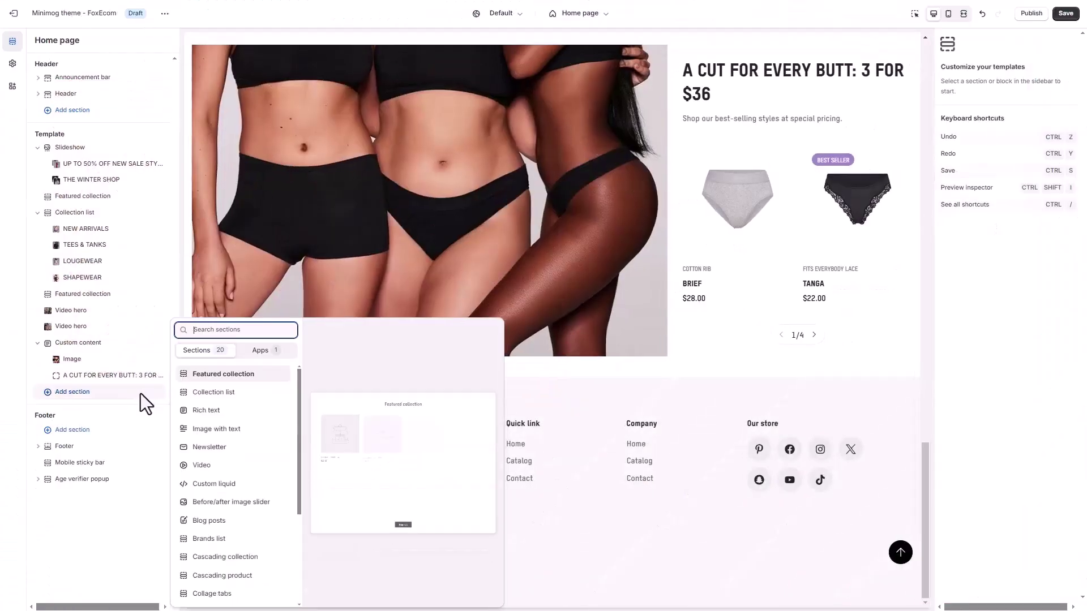
Add a Rich text section below Custom content and remove its text and button blocks, keeping only the heading.
click(232, 412)
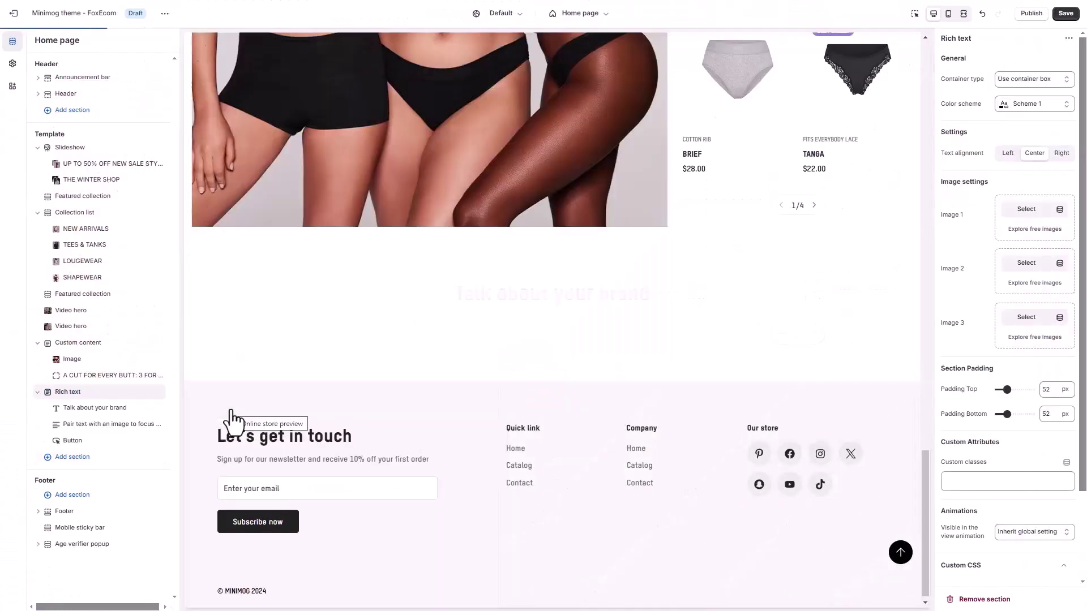
click(143, 424)
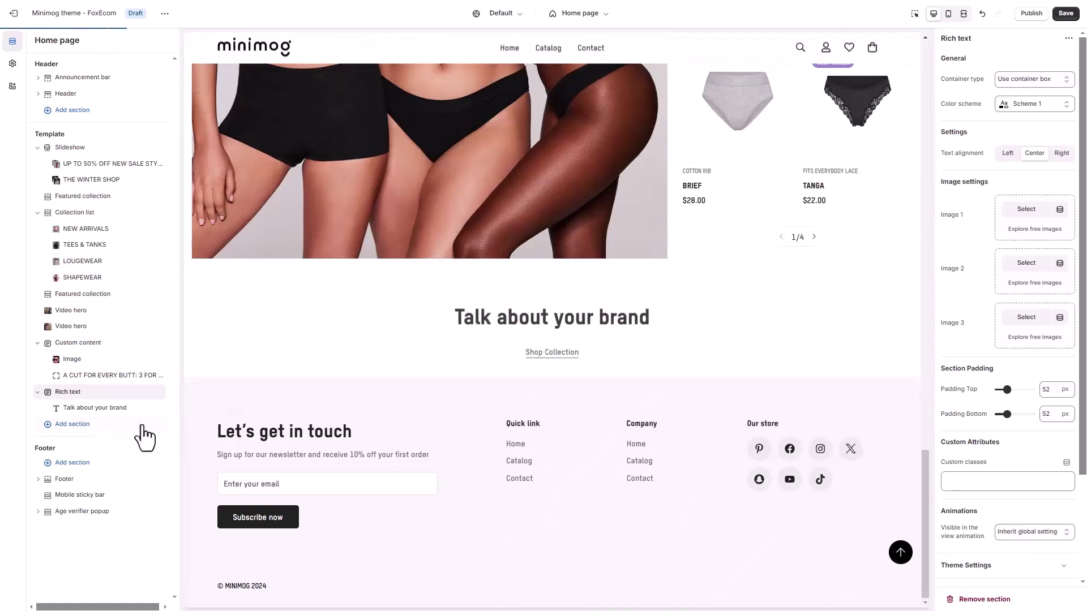
click(144, 424)
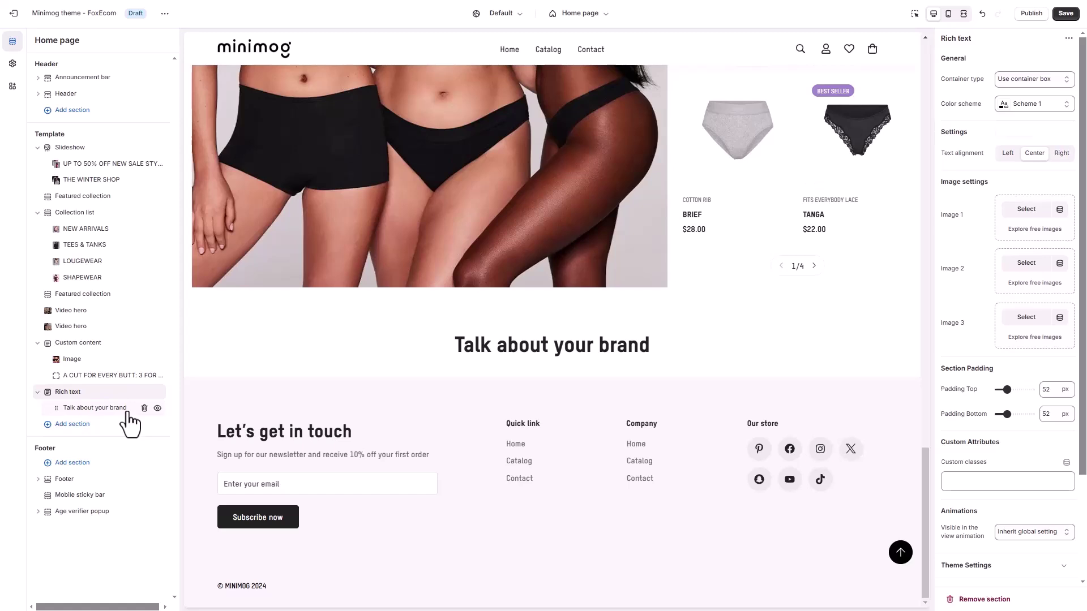
Set the Rich text heading to "SKIMS IS A SOLUTIONS ORIENTED BRAND CREATING THE NEXT GENERATION OF UNDERWEAR, LOUGEWEAR AND SHAPEWEAR.".
click(129, 419)
triple_click(1011, 75)
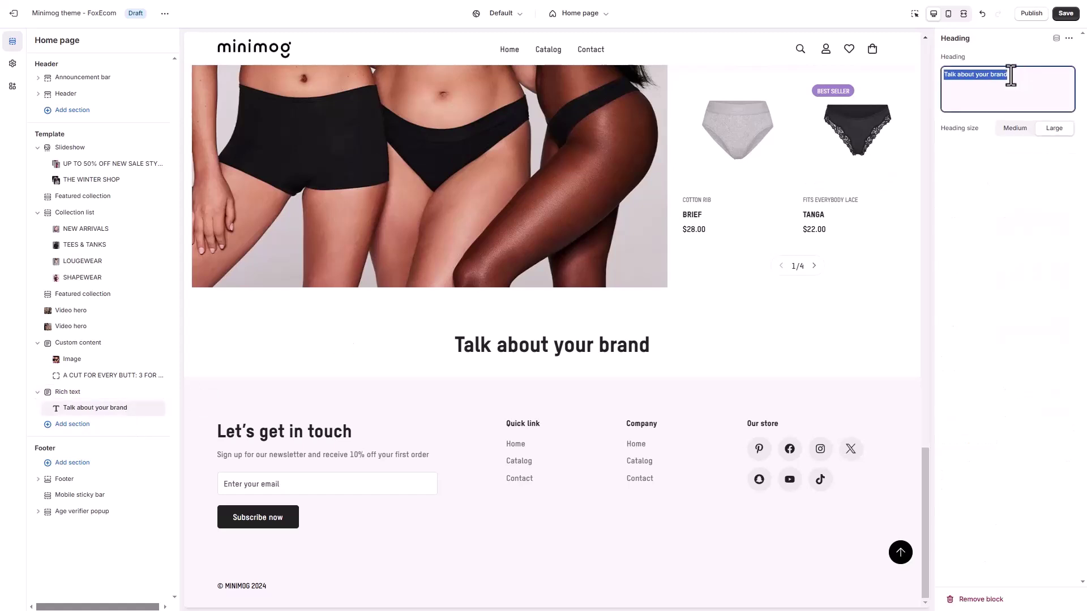
text(SKIMS IS A SOLUTIONS ORIENTED BRAND CREATING THE NEXT GENERATION OF UNDERWEAR, LOUGEWEAR AND SHAPEWEAR.)
click(1022, 244)
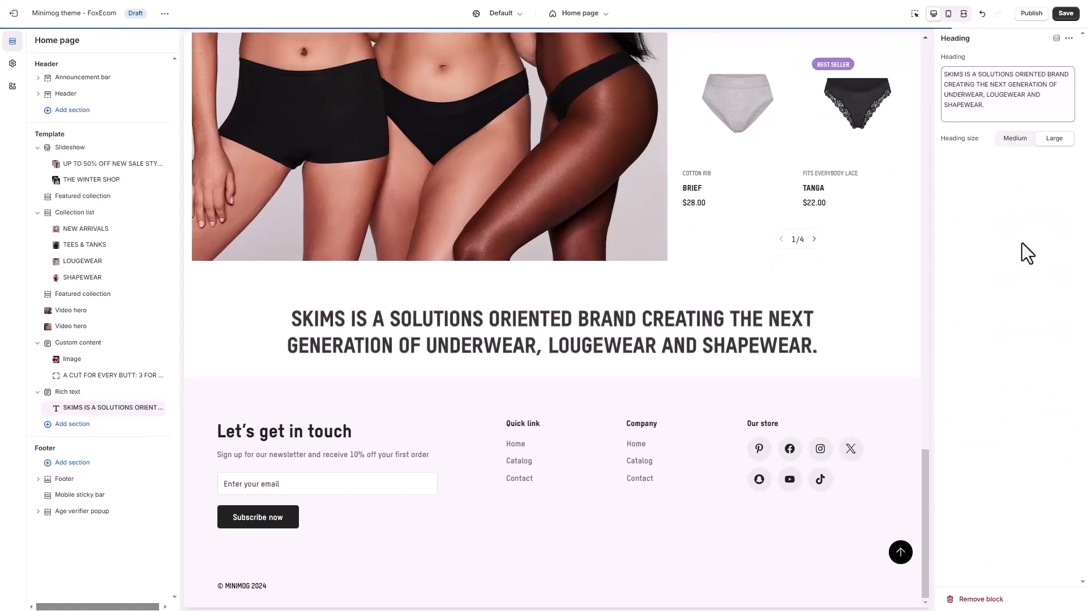
Add custom CSS to the Rich text section giving .m-richtext__title a max-width of 800px and .m-richtext display: flex with justify-content: center.
click(116, 398)
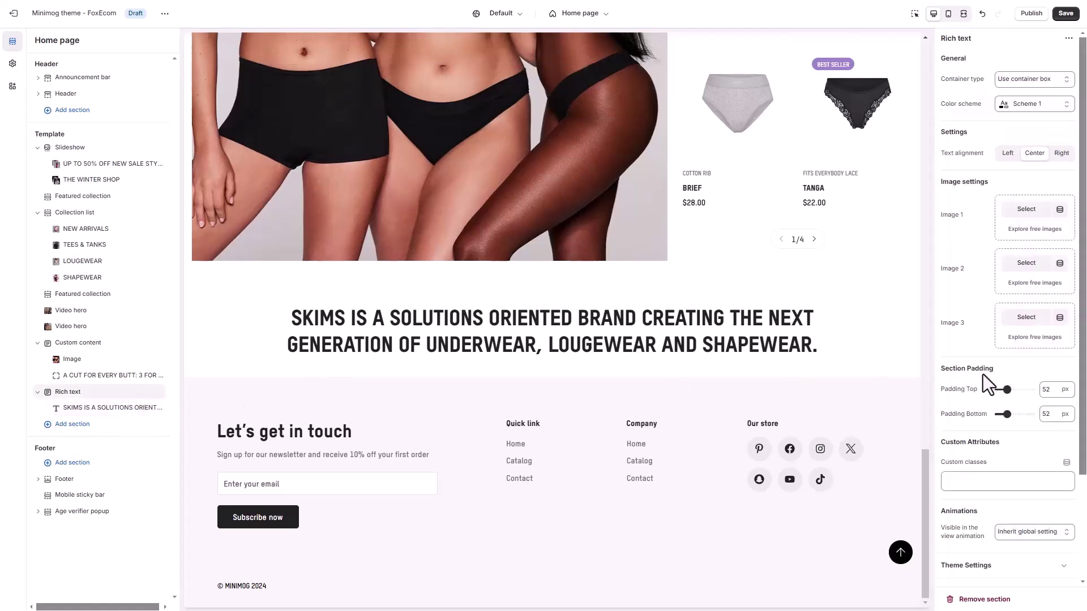
scroll(984, 374, down, 3)
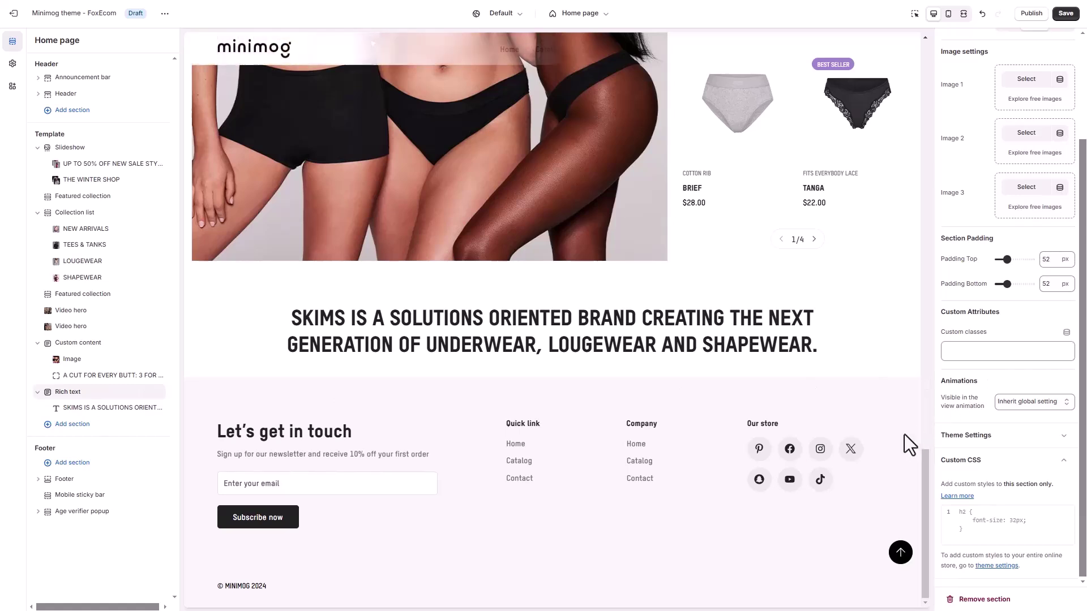
click(992, 512)
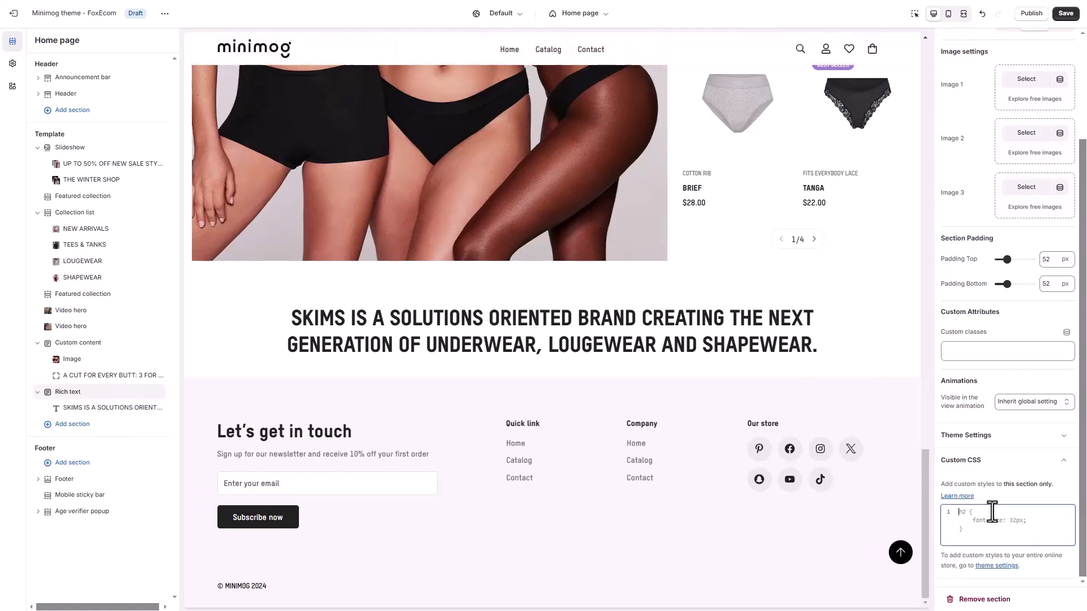
text(.m-richtext__title {   max-width: 800px; } .m-richtext {   display: flex;   justify-content: center; })
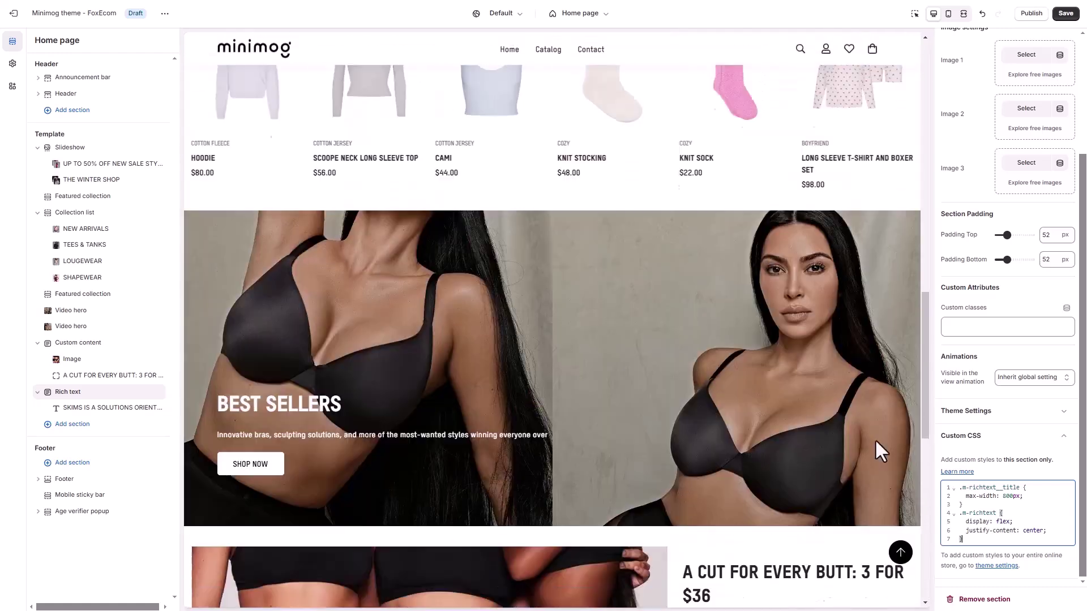
Set the background color of Scheme 4, used by the product badges, to #FFFFFF in the theme's color settings.
scroll(875, 441, up, 13)
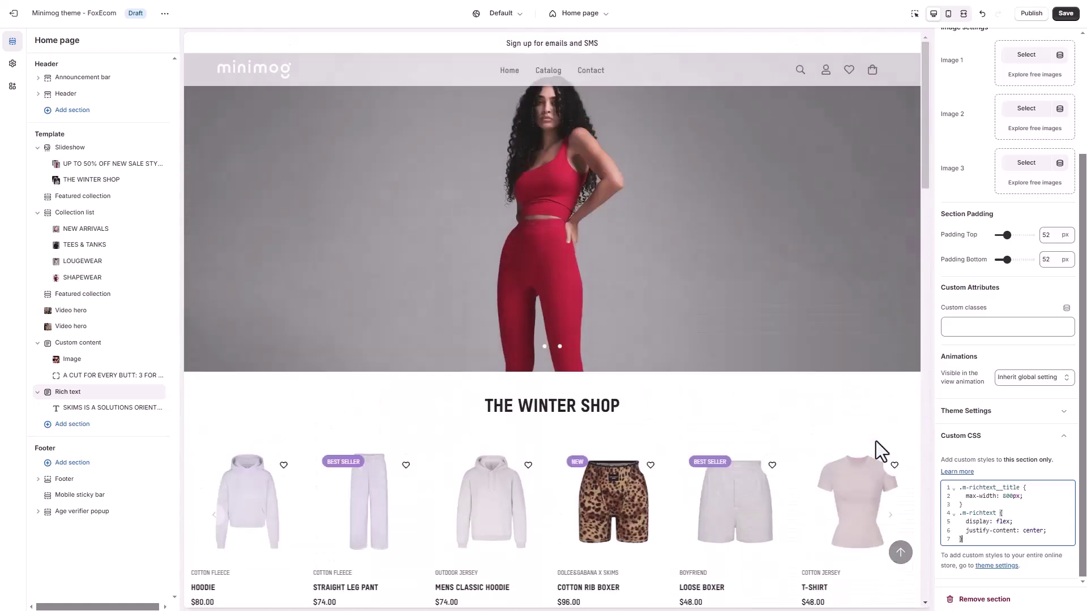
scroll(698, 371, down, 4)
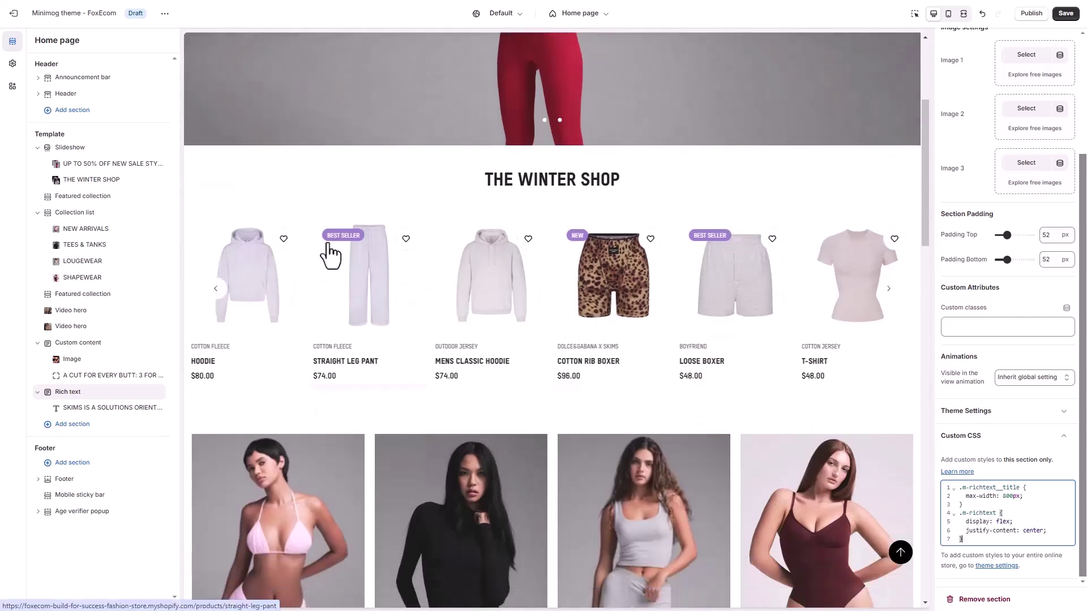
click(13, 64)
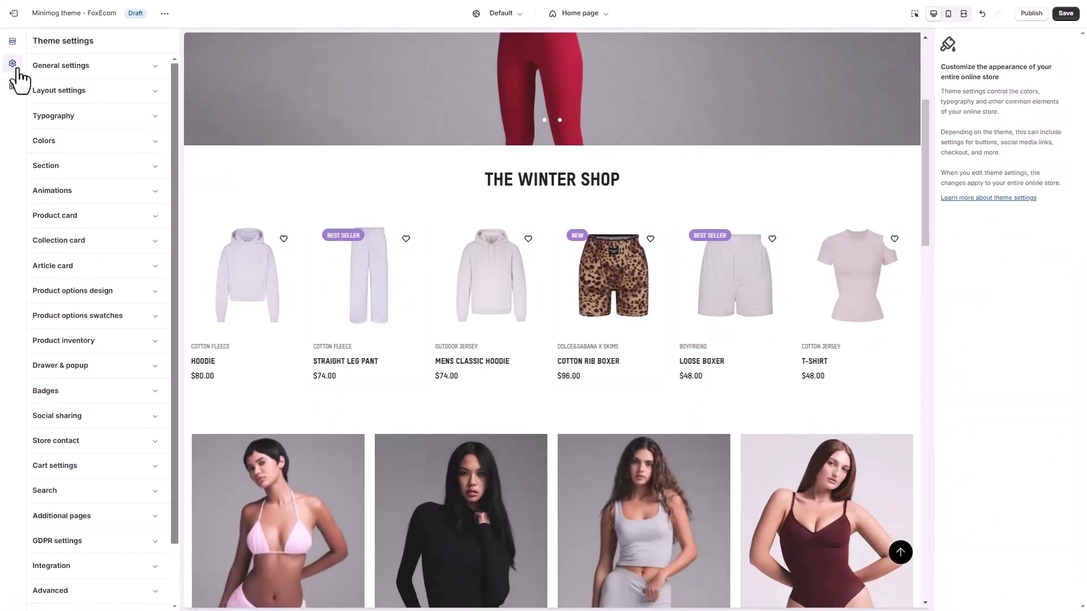
click(120, 218)
click(118, 220)
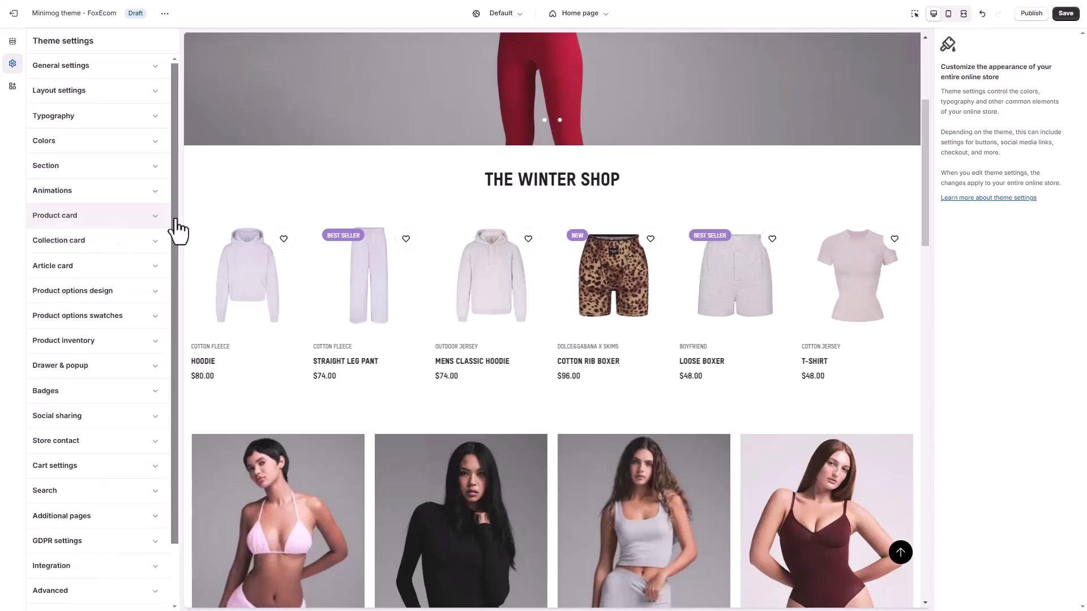
click(112, 141)
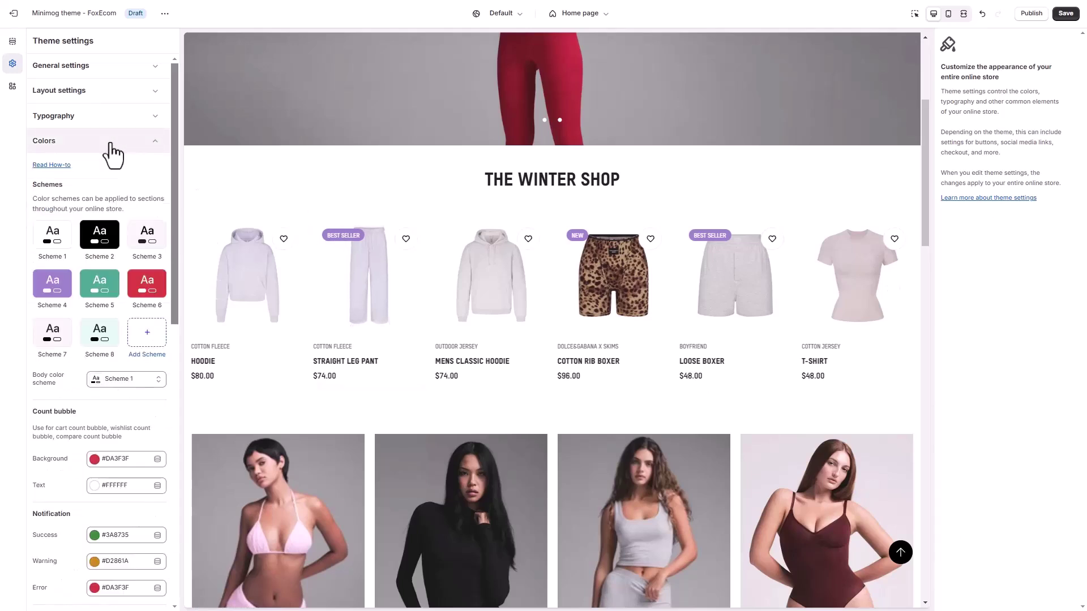
click(53, 284)
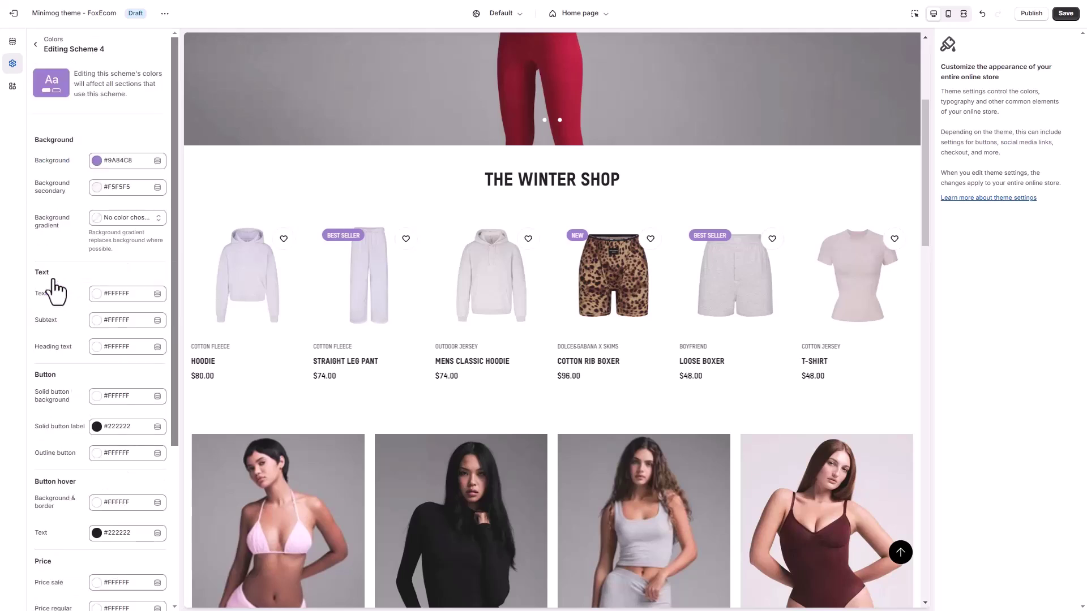
click(96, 164)
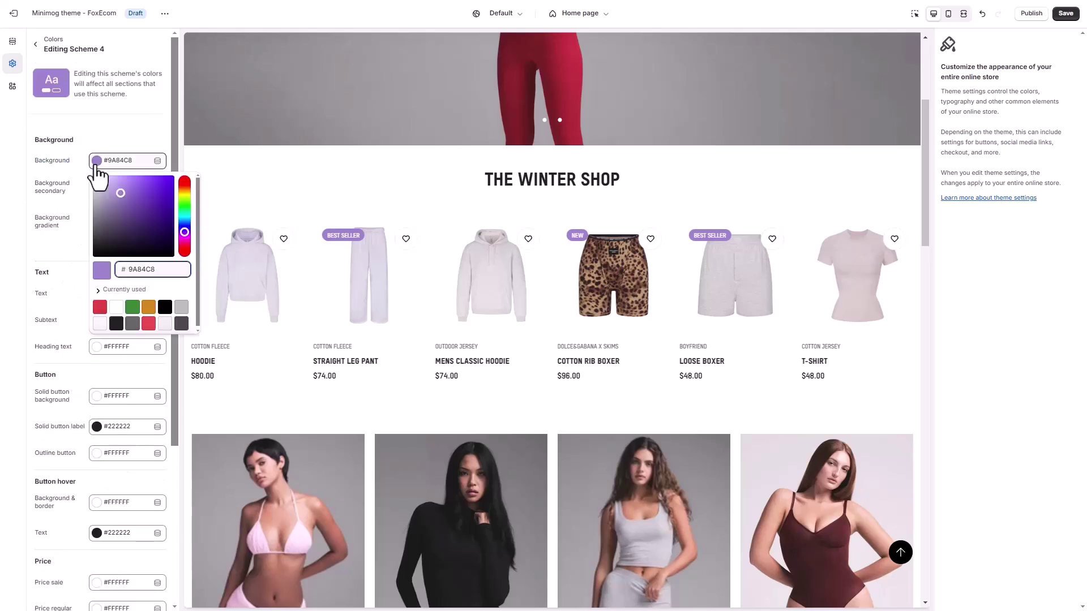
click(116, 309)
click(70, 229)
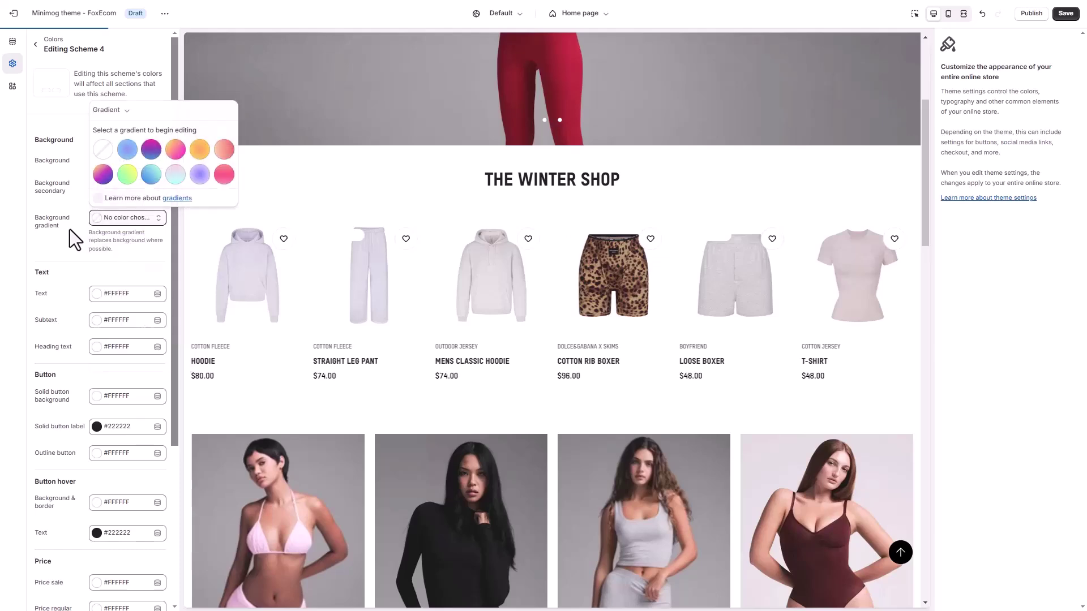
Set the text color of Scheme 4 to #000000 and return to the theme settings.
click(97, 301)
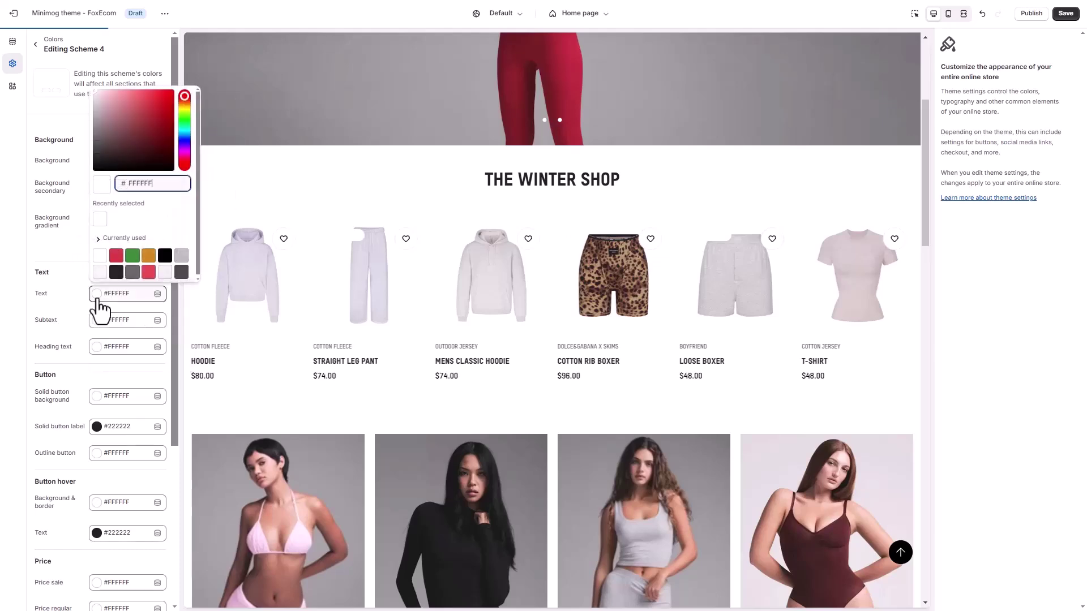
click(164, 255)
click(49, 262)
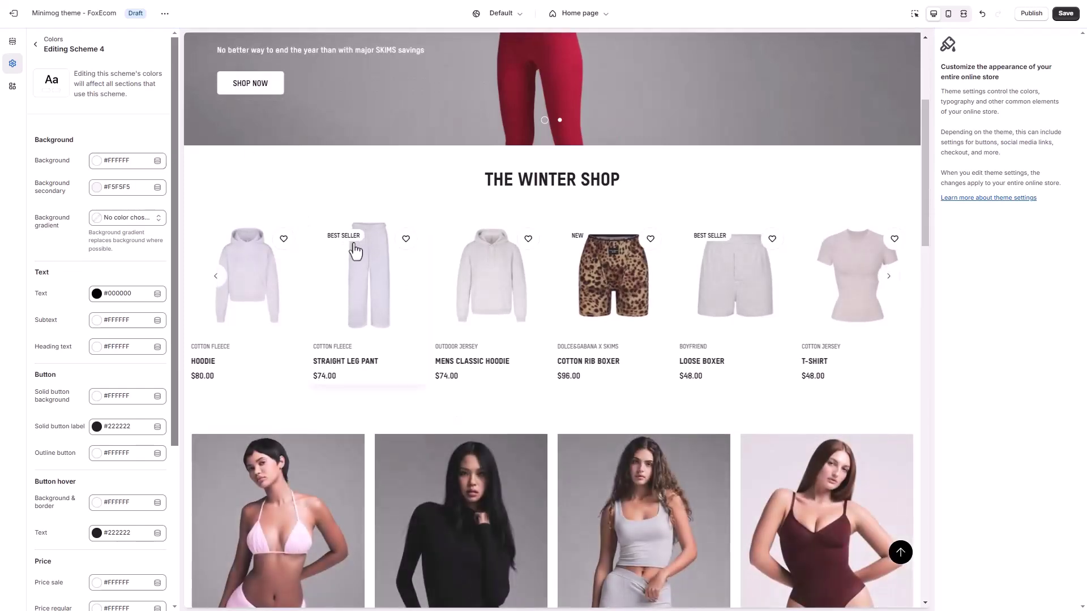
click(35, 45)
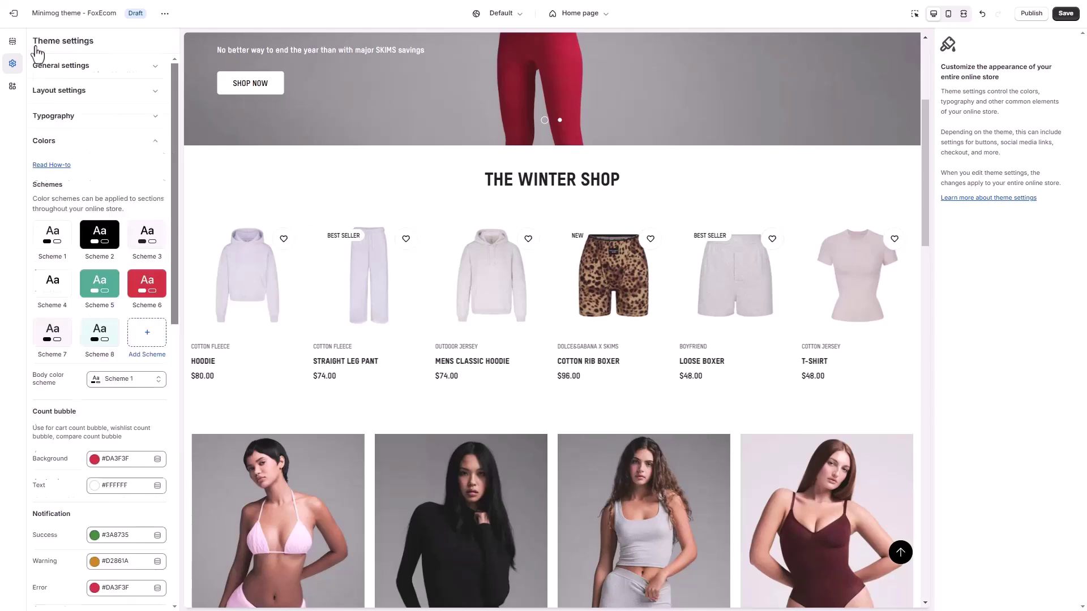
Add theme-wide custom CSS giving .m-product-card__tag-name a 1px solid black border, border-radius 0 !important, Tstar Pro Headline font and 0.04rem letter-spacing.
click(76, 140)
scroll(107, 517, down, 3)
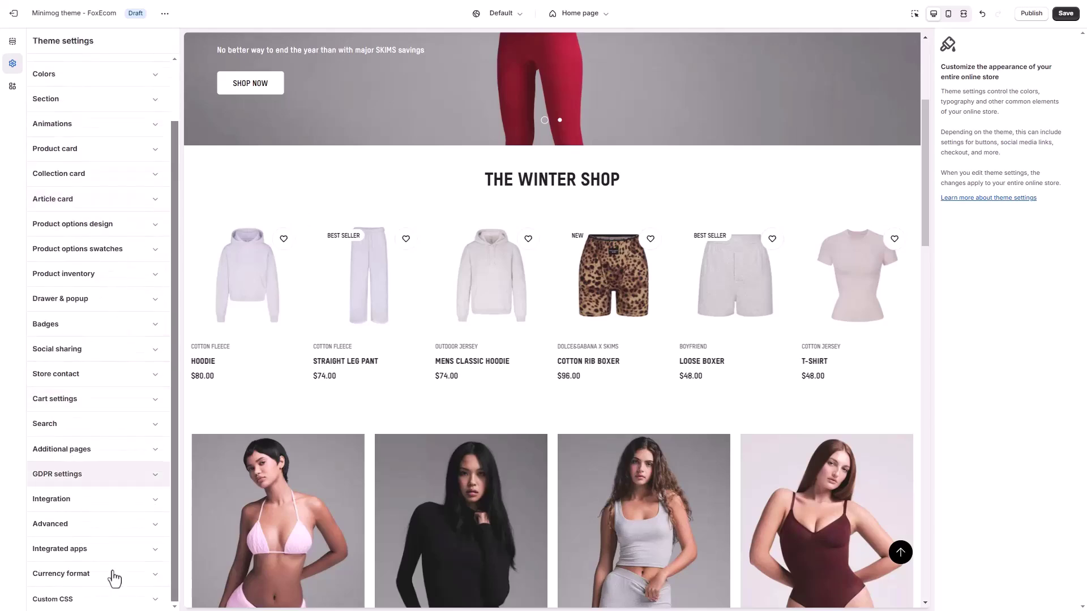
click(112, 599)
scroll(141, 470, down, 2)
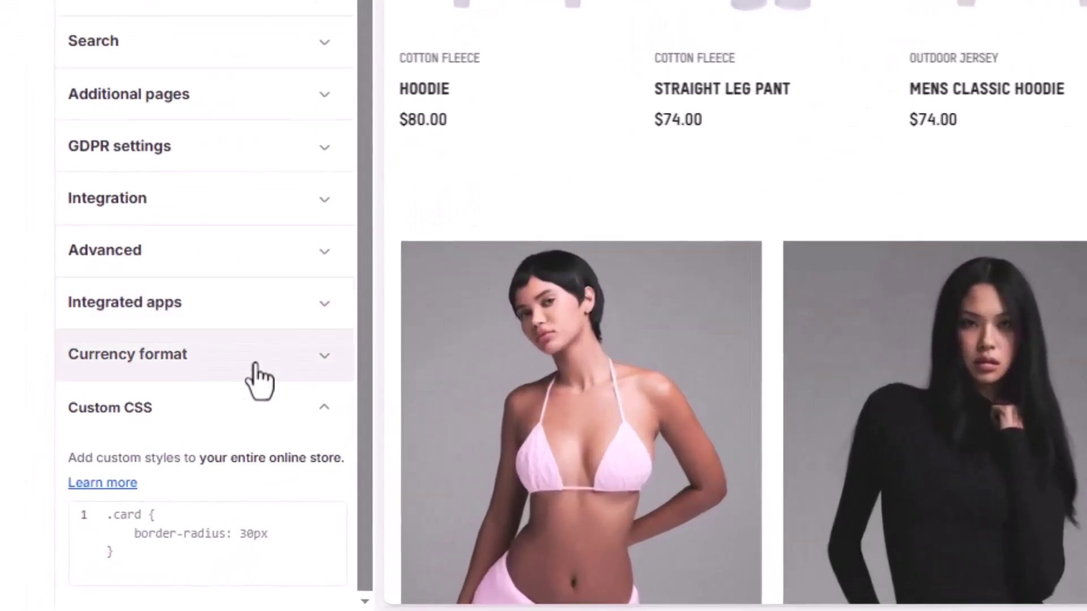
click(106, 558)
text(.m-product-card__tag-name {   border: 1px solid black;   border-radius: 0 !important;   font-family: Tstar Pro Headline;   letter-spacing: 0.04rem; })
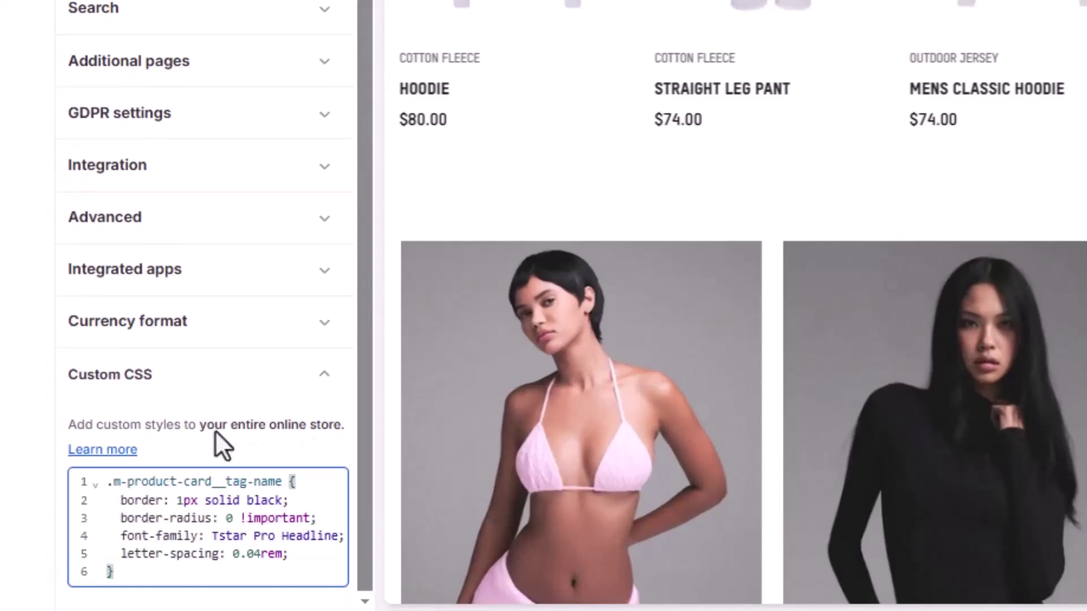
click(216, 431)
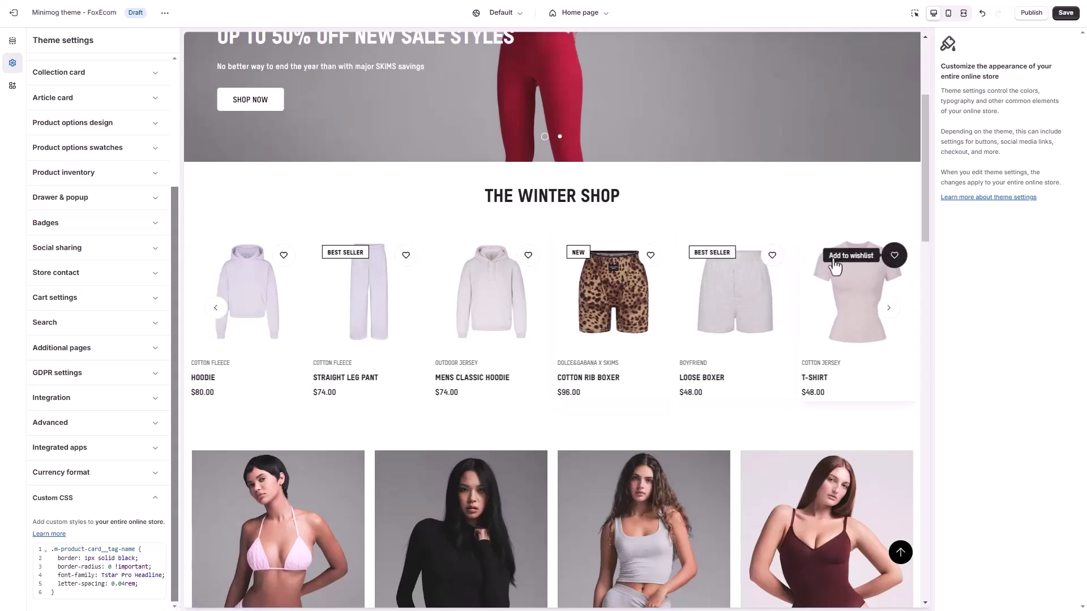
Append pasted theme CSS that disables the product card image hover transform, background expand, tooltip content, icon button border and hover box-shadow.
click(85, 593)
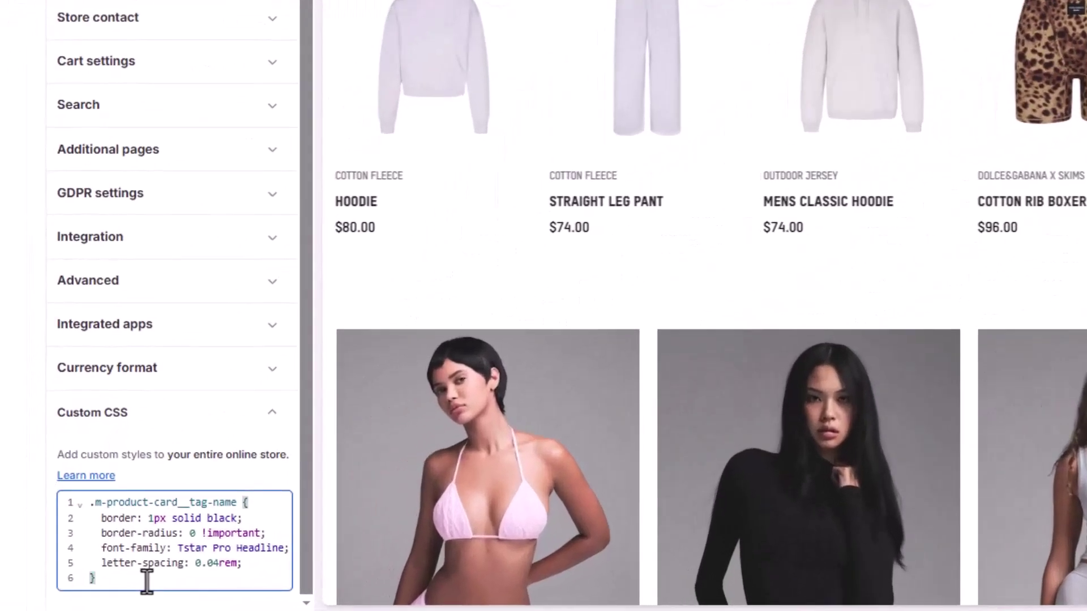
key(Return)
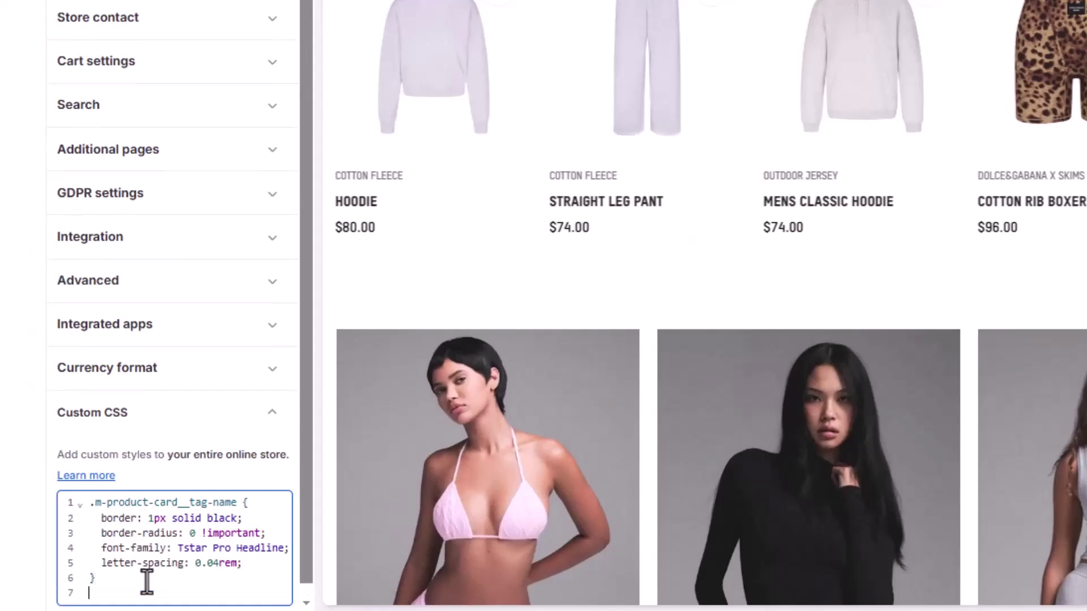
key(ctrl+v)
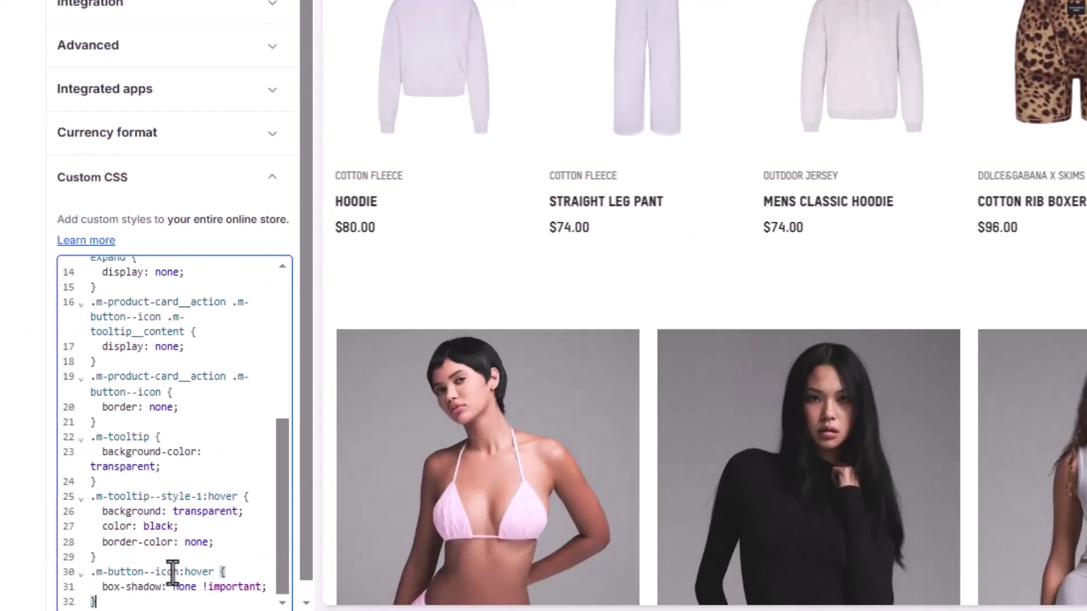
scroll(172, 569, up, 5)
scroll(172, 570, down, 1)
scroll(172, 569, up, 1)
scroll(172, 573, down, 2)
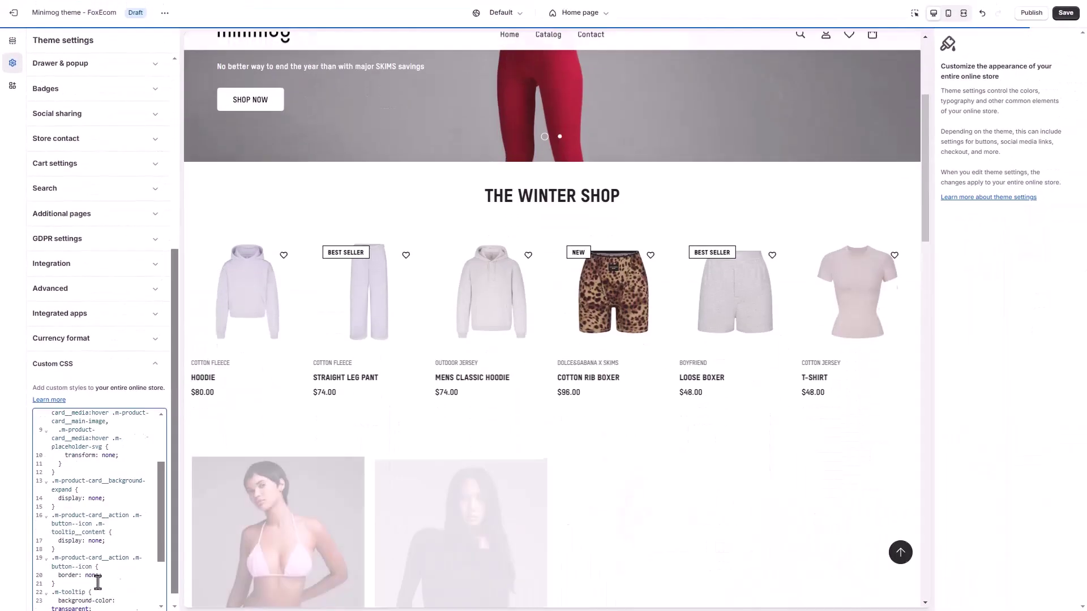
scroll(172, 569, down, 3)
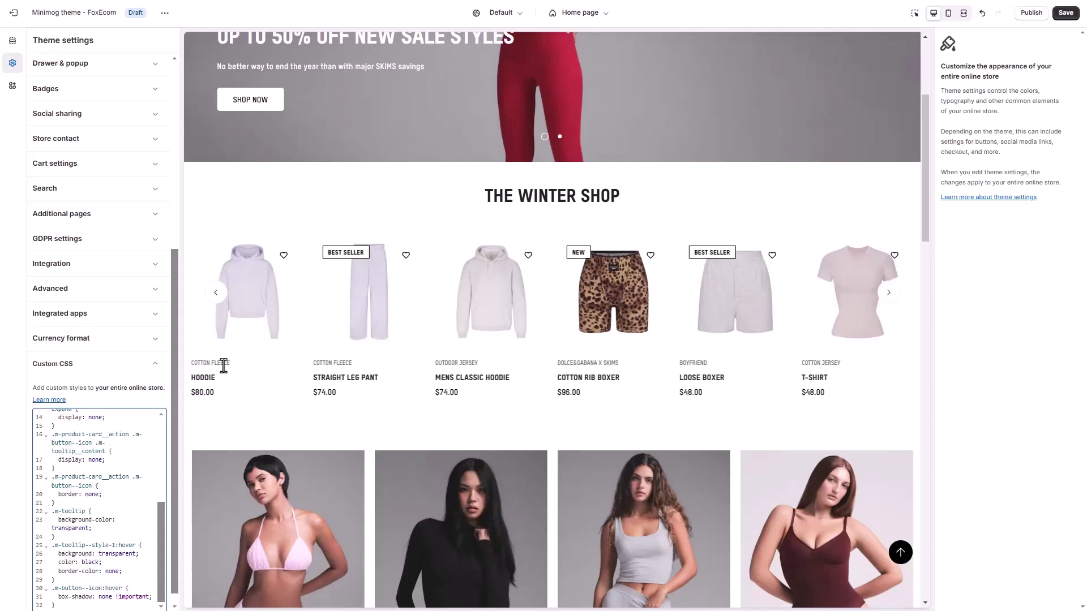
Append theme CSS coloring .m-product-card__content .m-price-item #2d2a26 and giving .m-product-card__vendor its own color and an SF Mono, Menlo, Consolas font stack.
scroll(92, 562, down, 1)
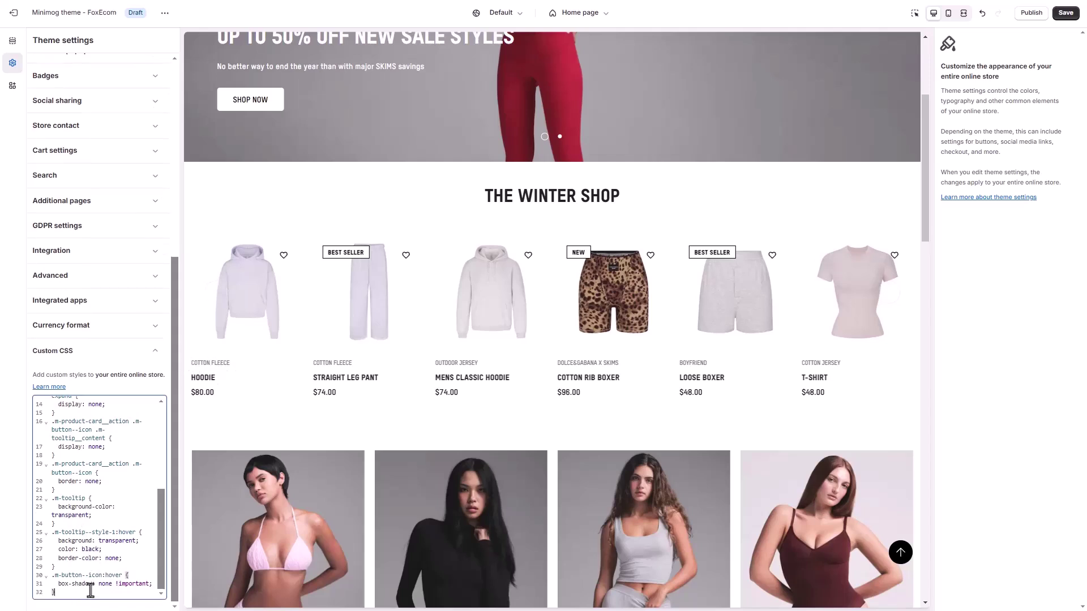
key(Return)
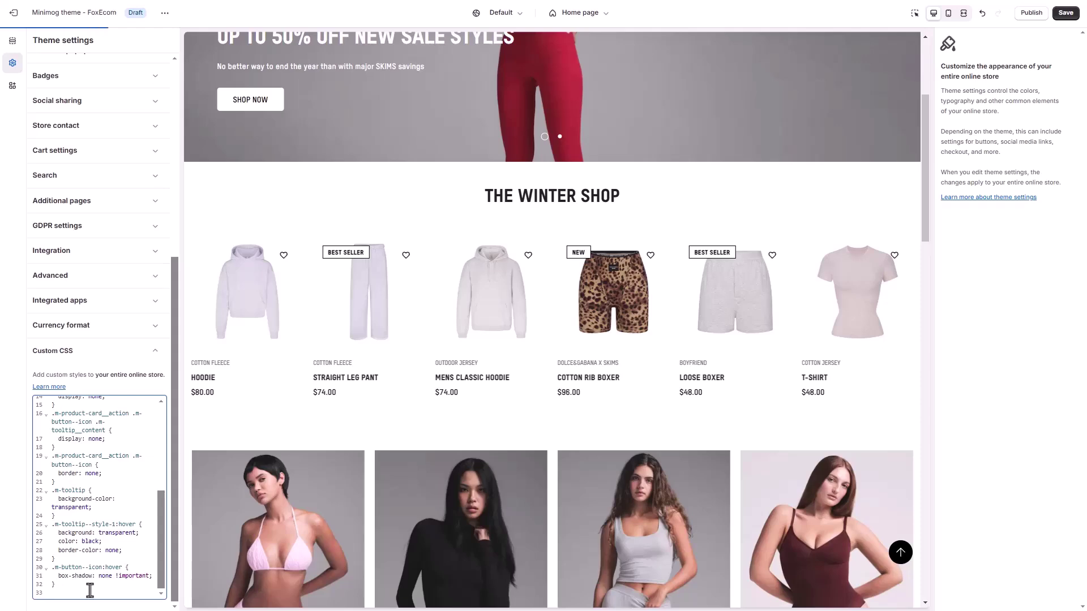
text(.m-product-card__content .m-price-item {   color: #2d2a26; } .m-product-card__content .m-product-card__vendor {   color: #986b58;   font-family: "SF Mono", Menlo, Consolas, Monaco, Liberation Mono,     Lucida Console, monospace, Apple Color Emoji, Segoe UI Emoji,     Segoe UI Symbol; })
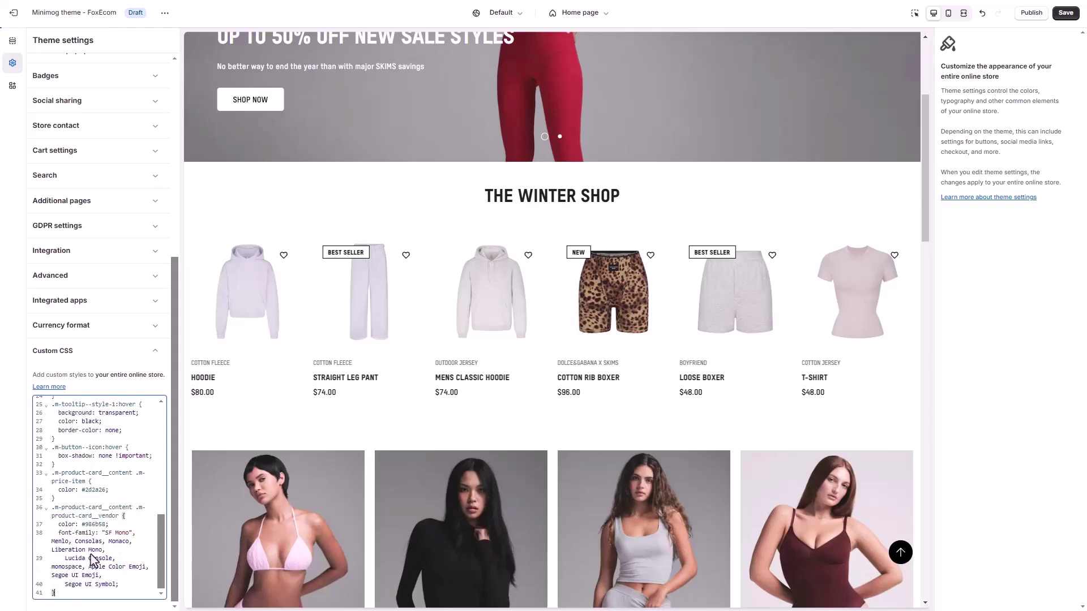
drag(52, 508, 56, 593)
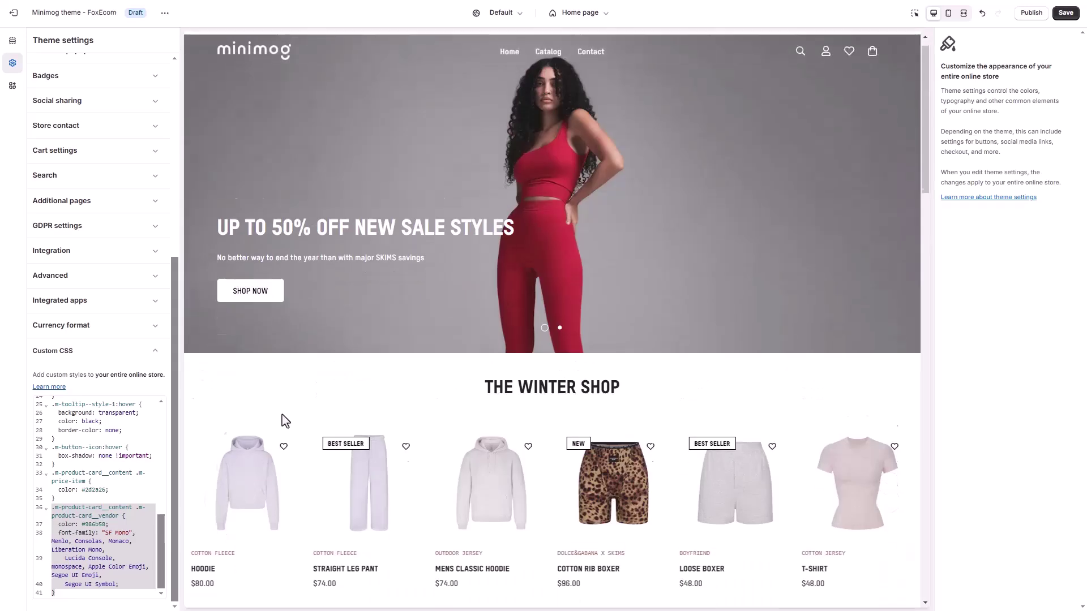
Set the bottom padding of the home page's Rich text section to 80 px.
scroll(286, 416, down, 10)
scroll(288, 415, down, 15)
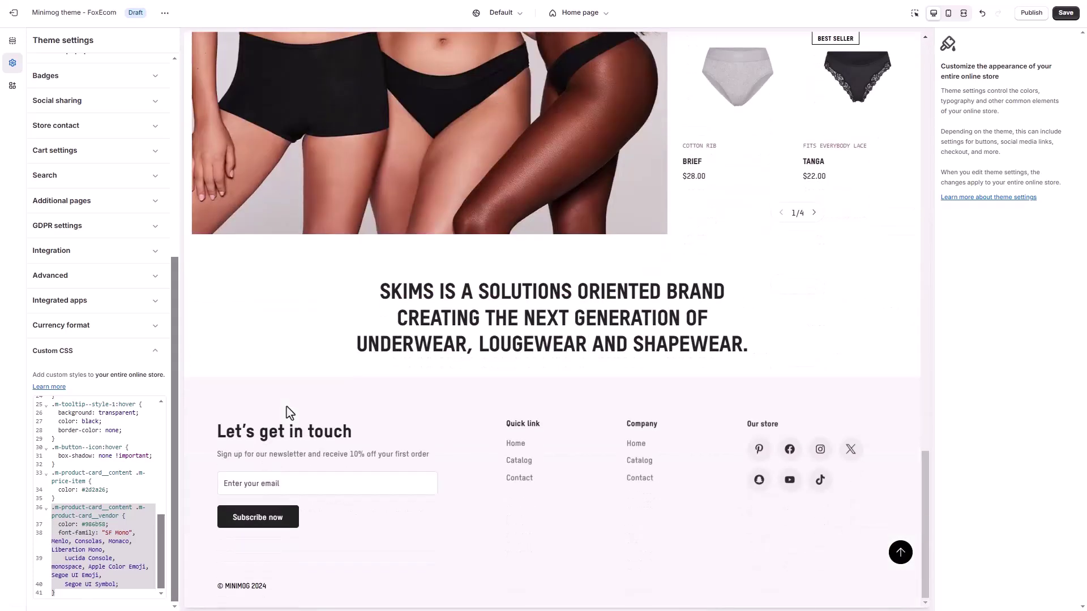
click(12, 40)
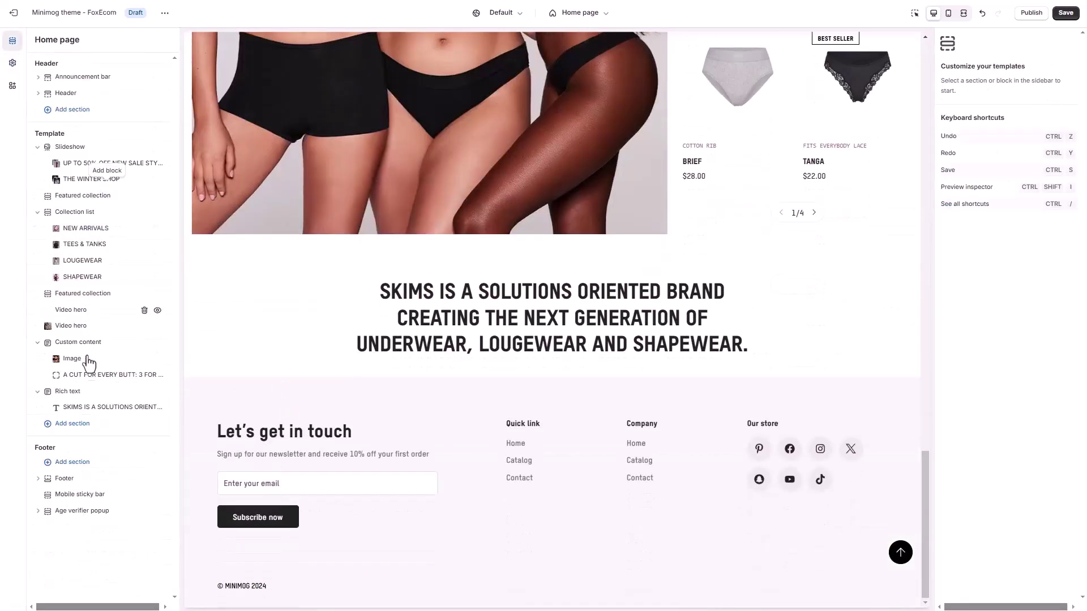
click(105, 395)
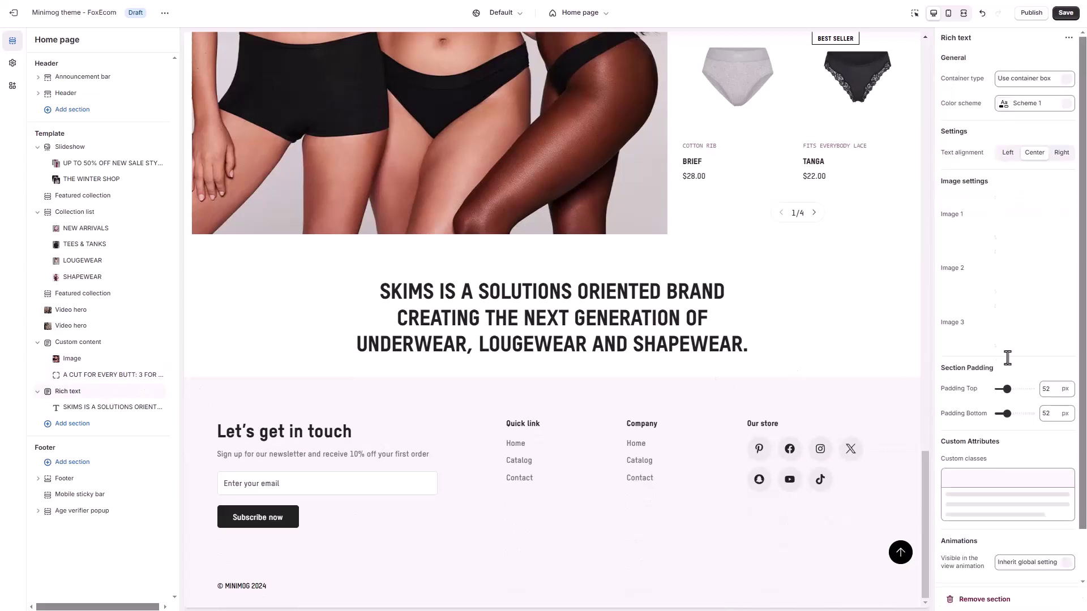
scroll(1007, 360, down, 1)
click(1047, 358)
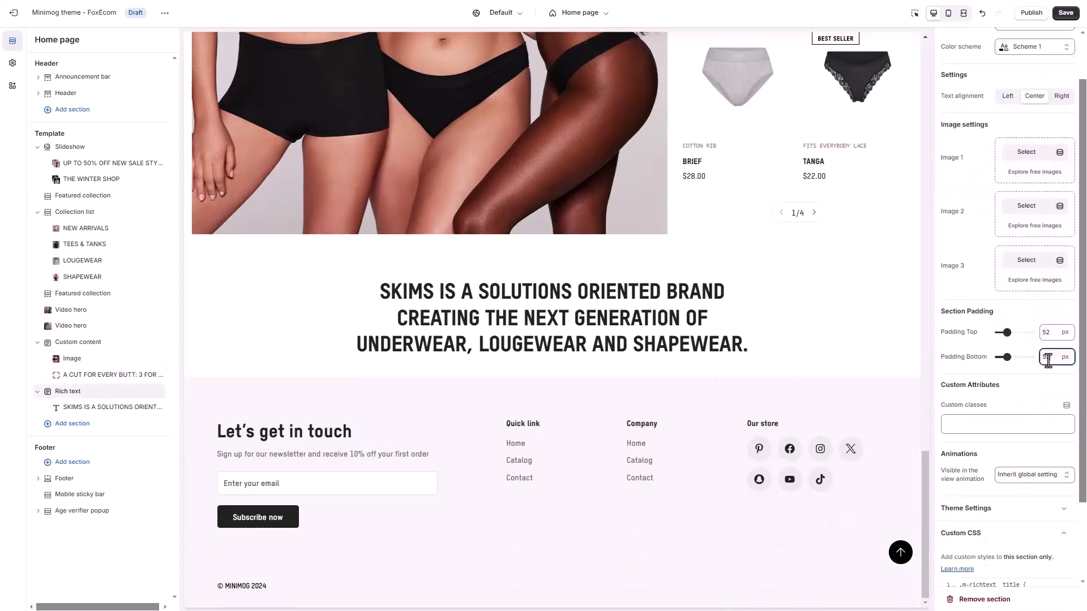
key(Return)
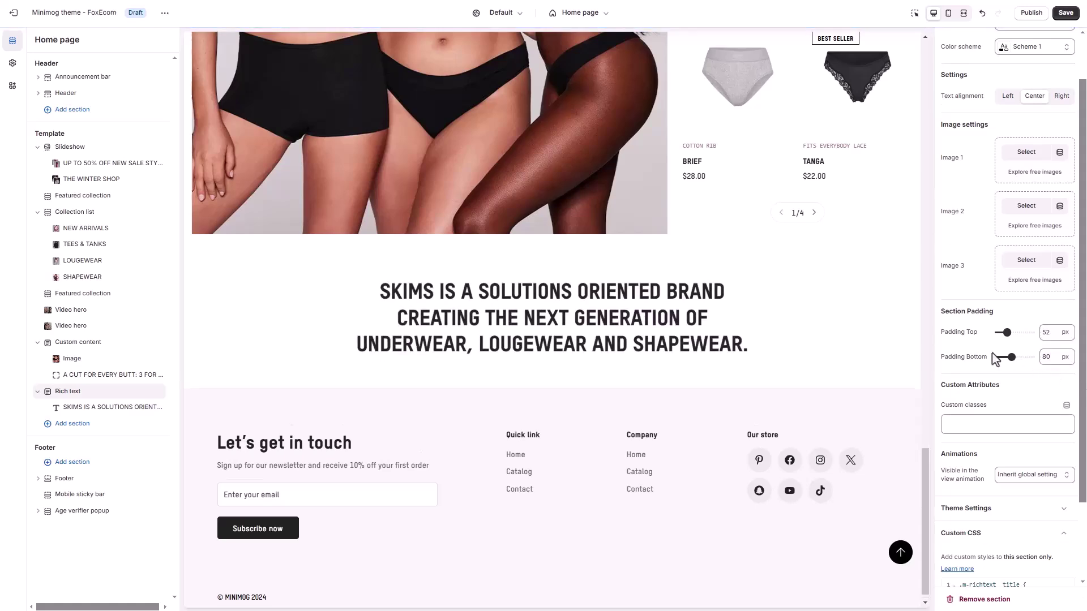